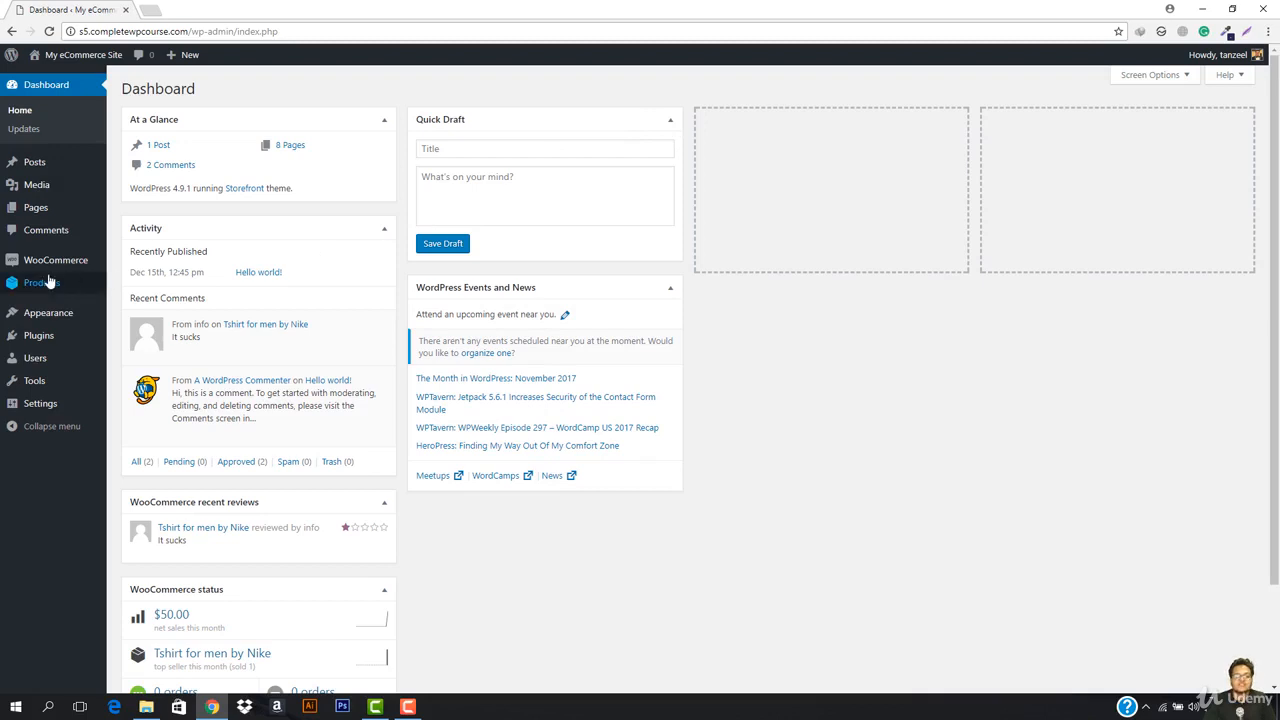
# Step: Open a new browser tab and go to the PayPal website
pyautogui.moveTo(48, 282)
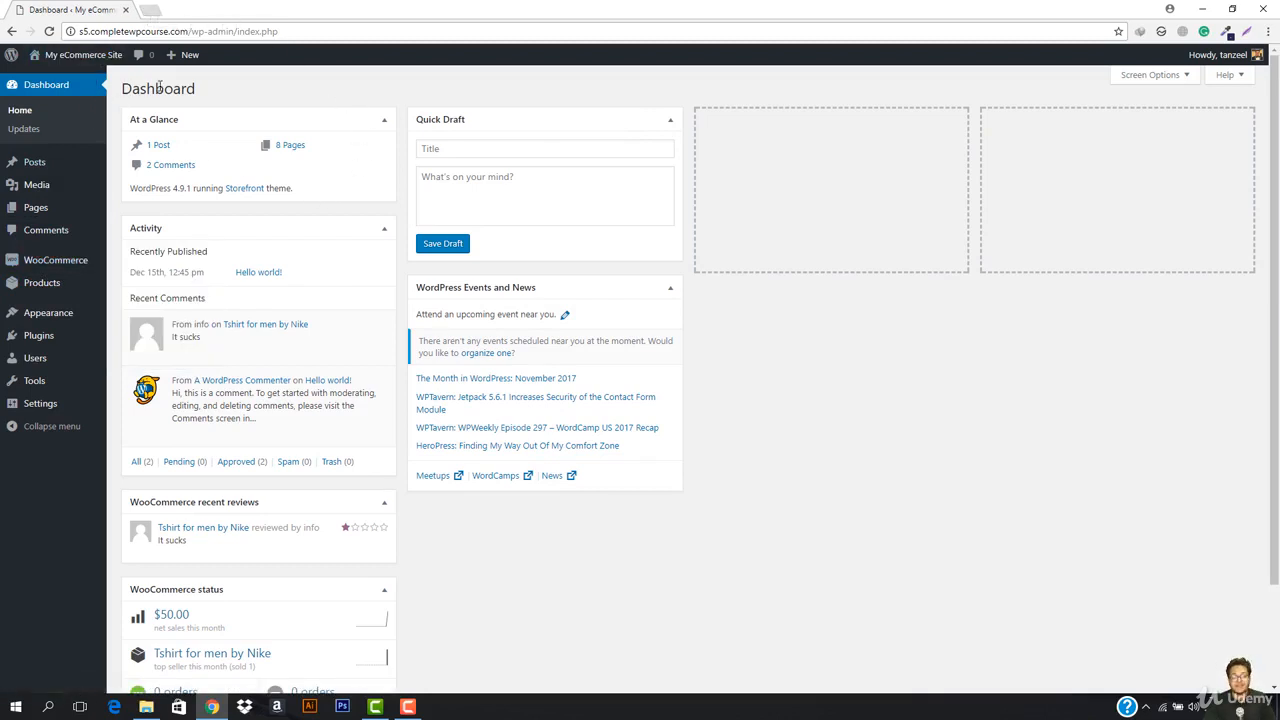
pyautogui.moveTo(80, 55)
pyautogui.click(153, 9)
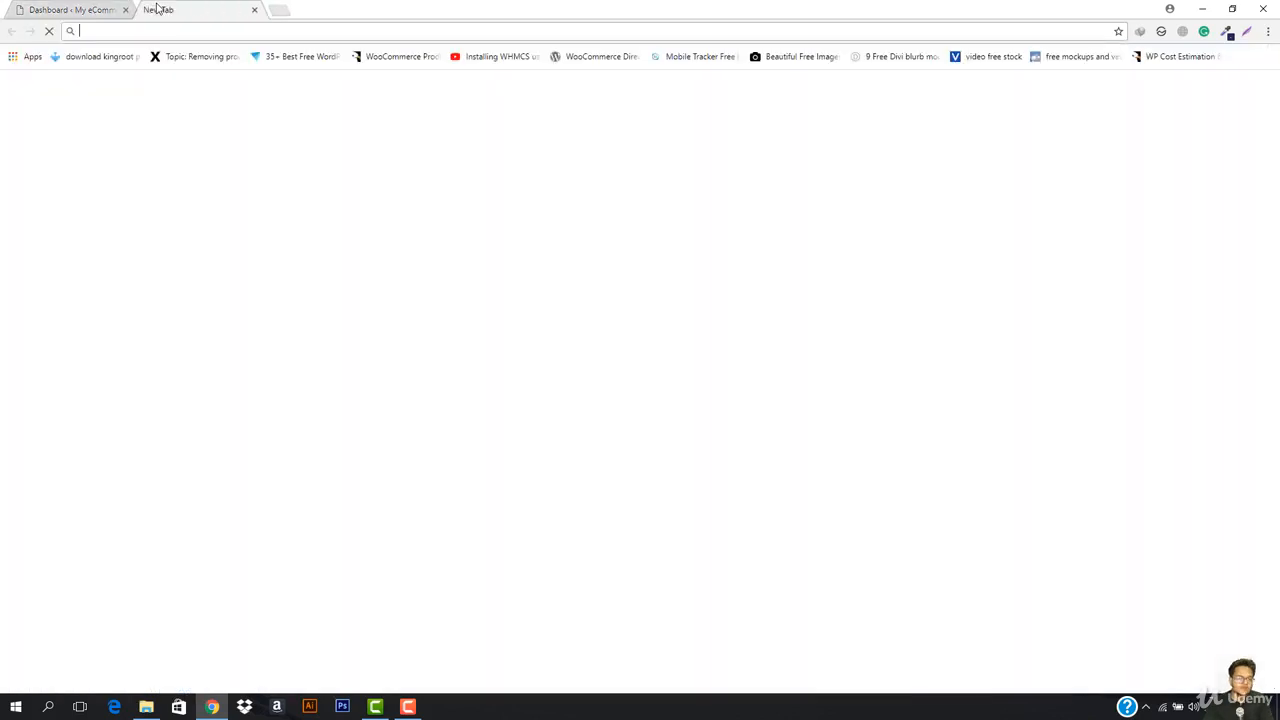
pyautogui.write('paypal.com')
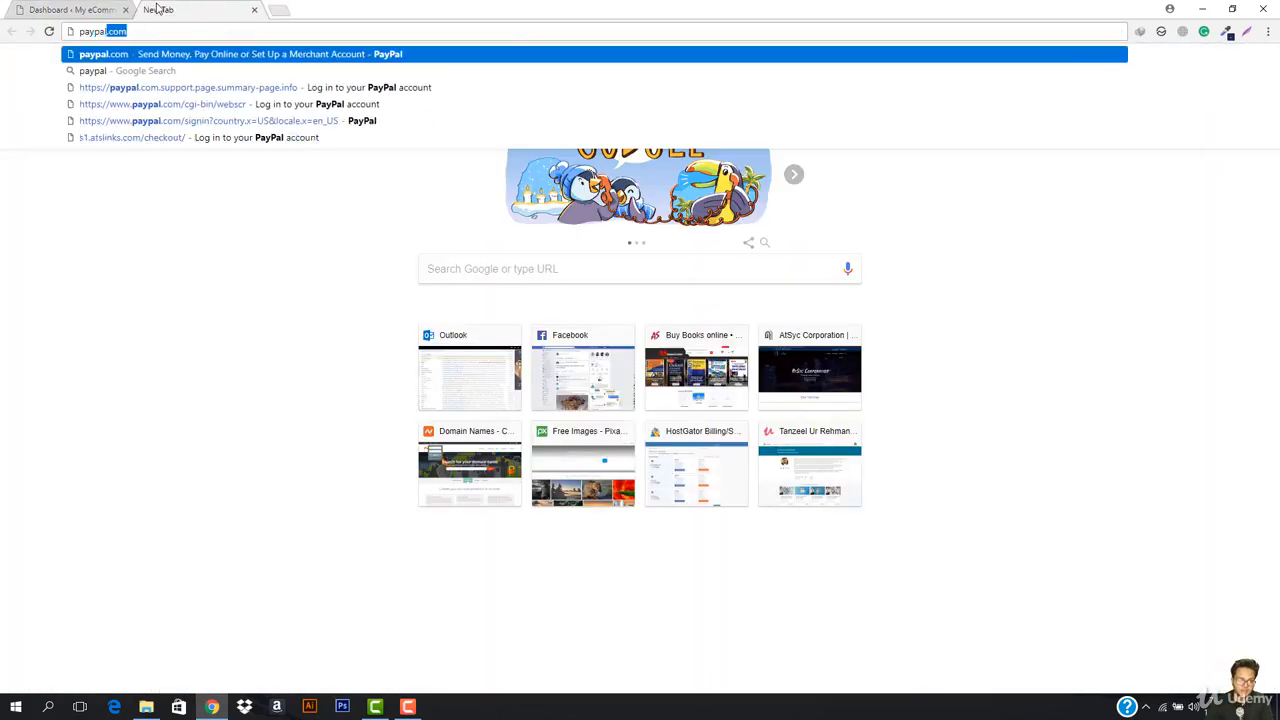
pyautogui.press('Return')
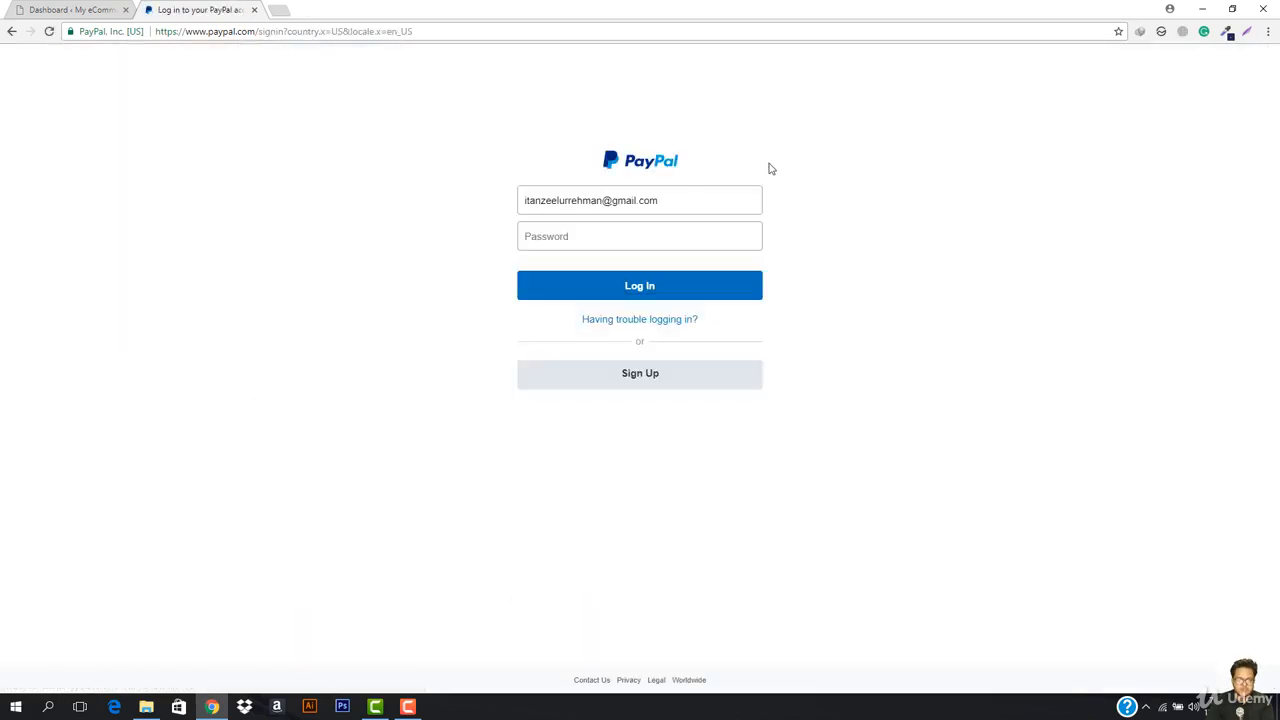
# Step: Log in to the PayPal business account with its password
pyautogui.click(648, 232)
pyautogui.write('••')
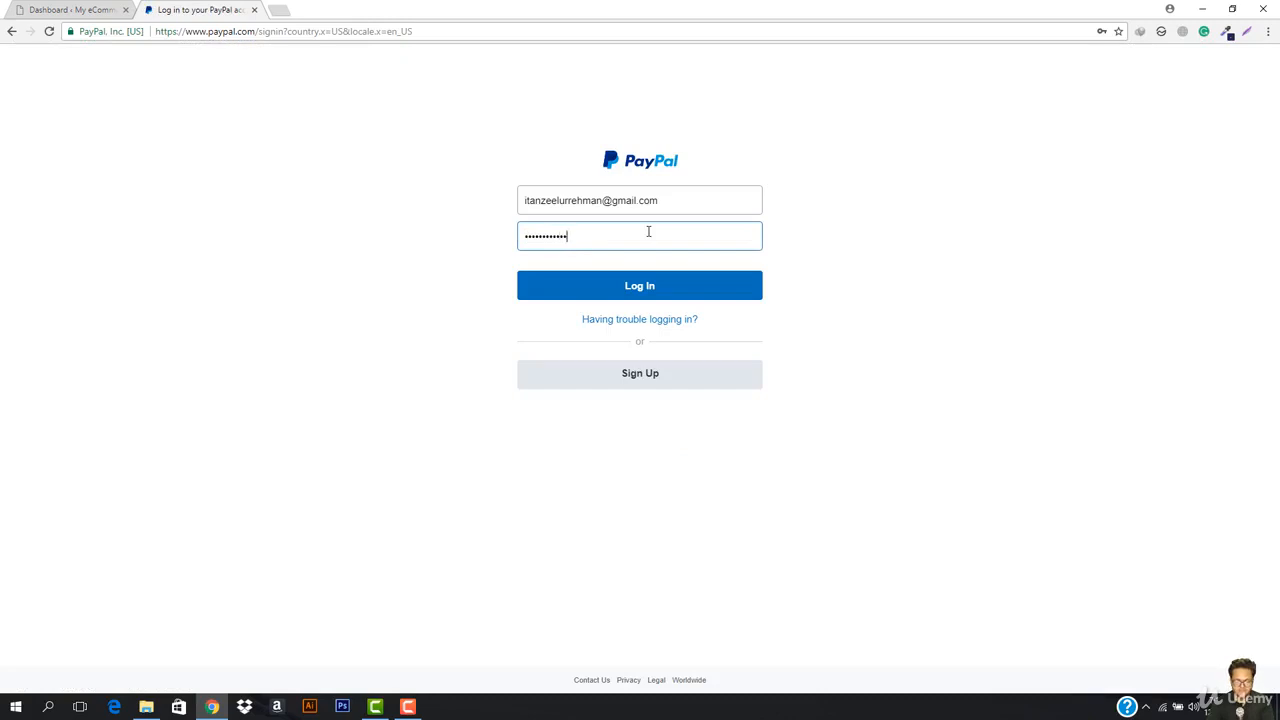
pyautogui.write('••••••••••')
pyautogui.press('Return')
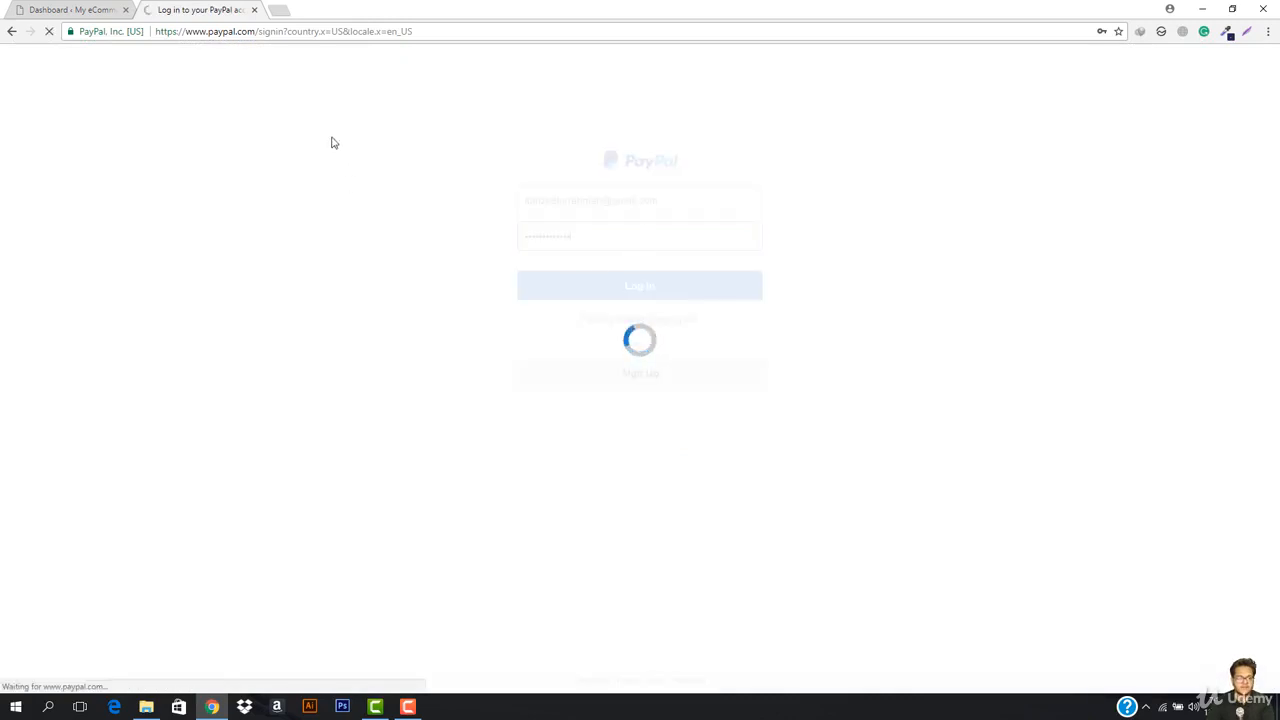
# Step: Check the loaded PayPal Summary page and its Profile menu, then return to the WordPress Dashboard tab
pyautogui.click(77, 8)
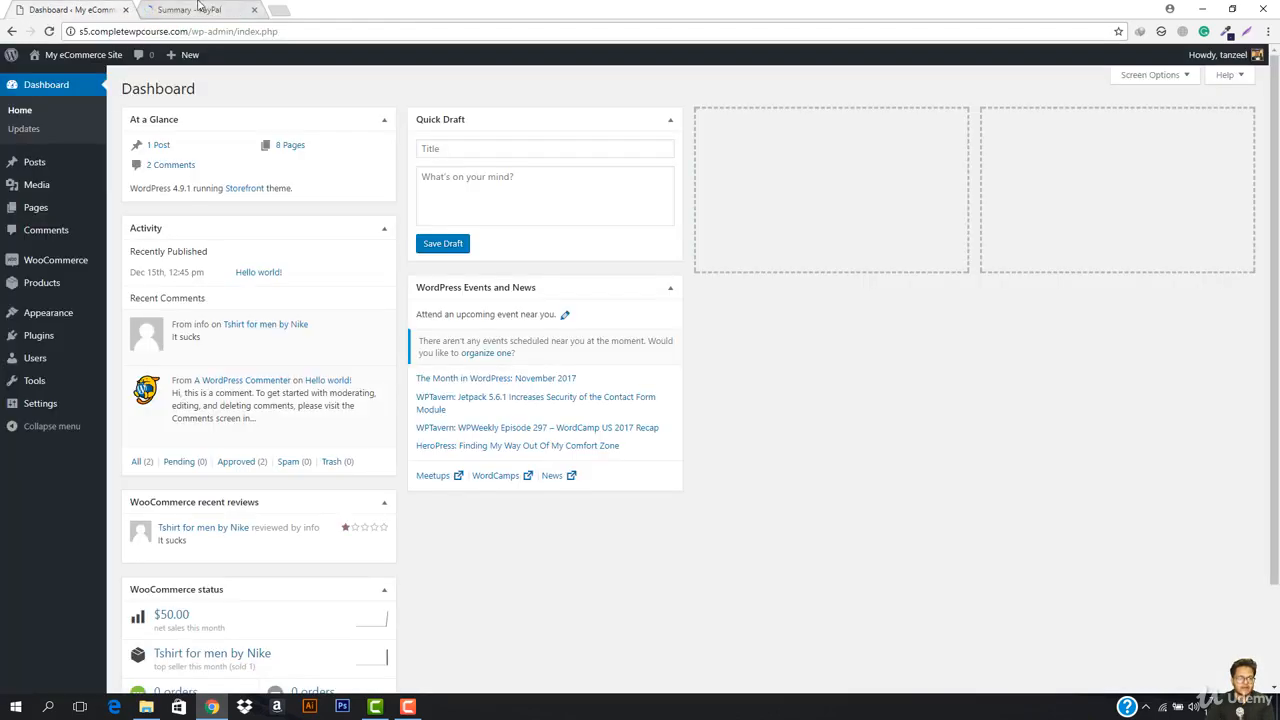
pyautogui.click(200, 6)
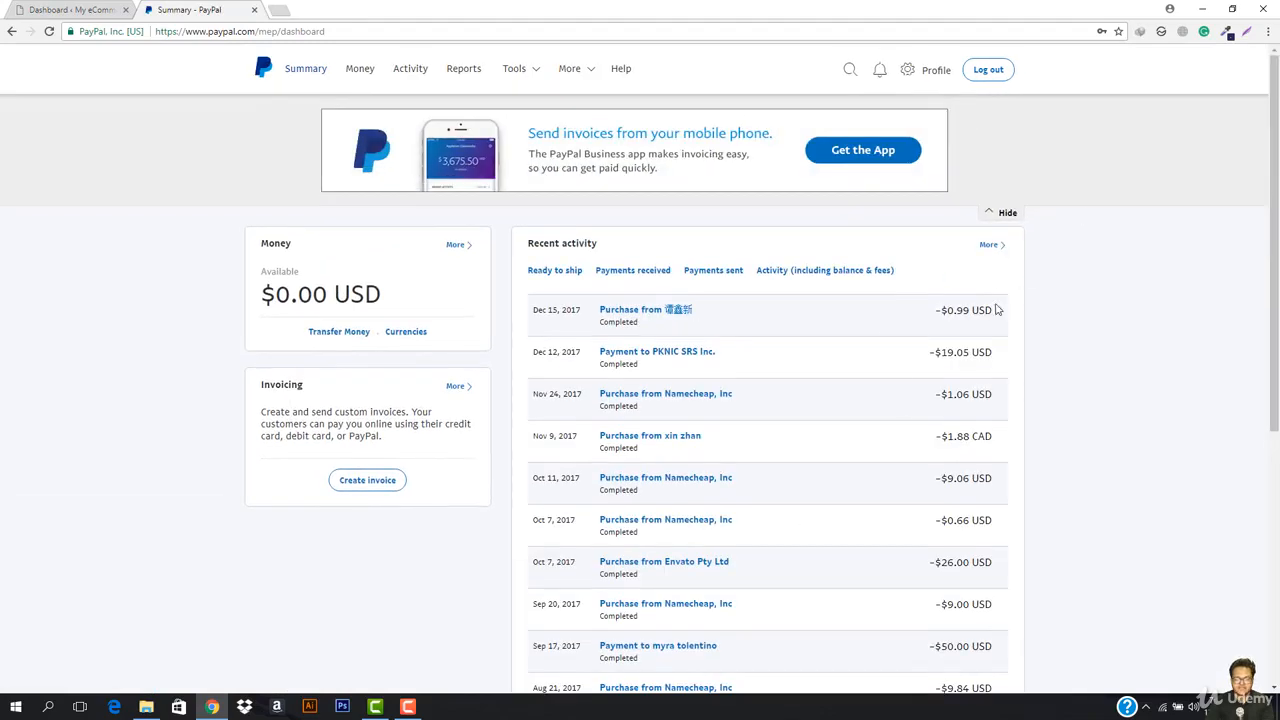
pyautogui.scroll(-3, 829, 434)
pyautogui.scroll(3, 826, 434)
pyautogui.click(930, 70)
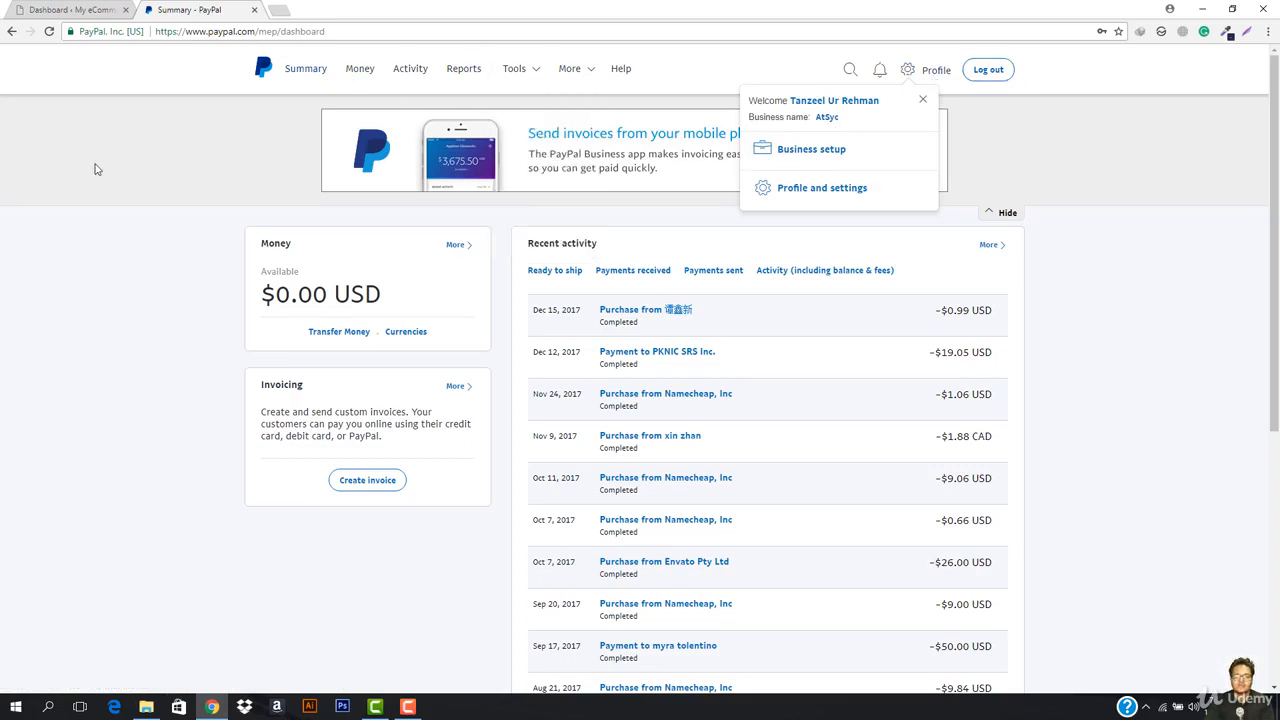
pyautogui.click(923, 104)
pyautogui.click(70, 10)
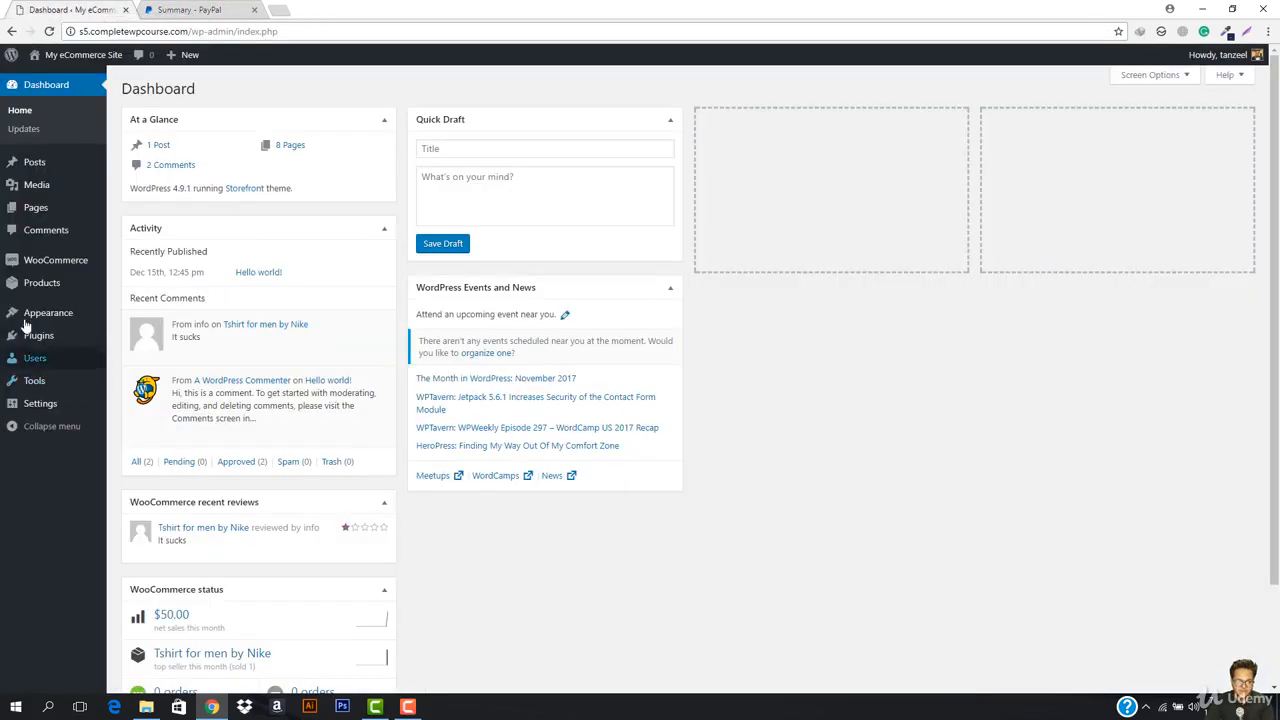
# Step: Go to WooCommerce > Settings > Checkout and open the PayPal section
pyautogui.moveTo(26, 290)
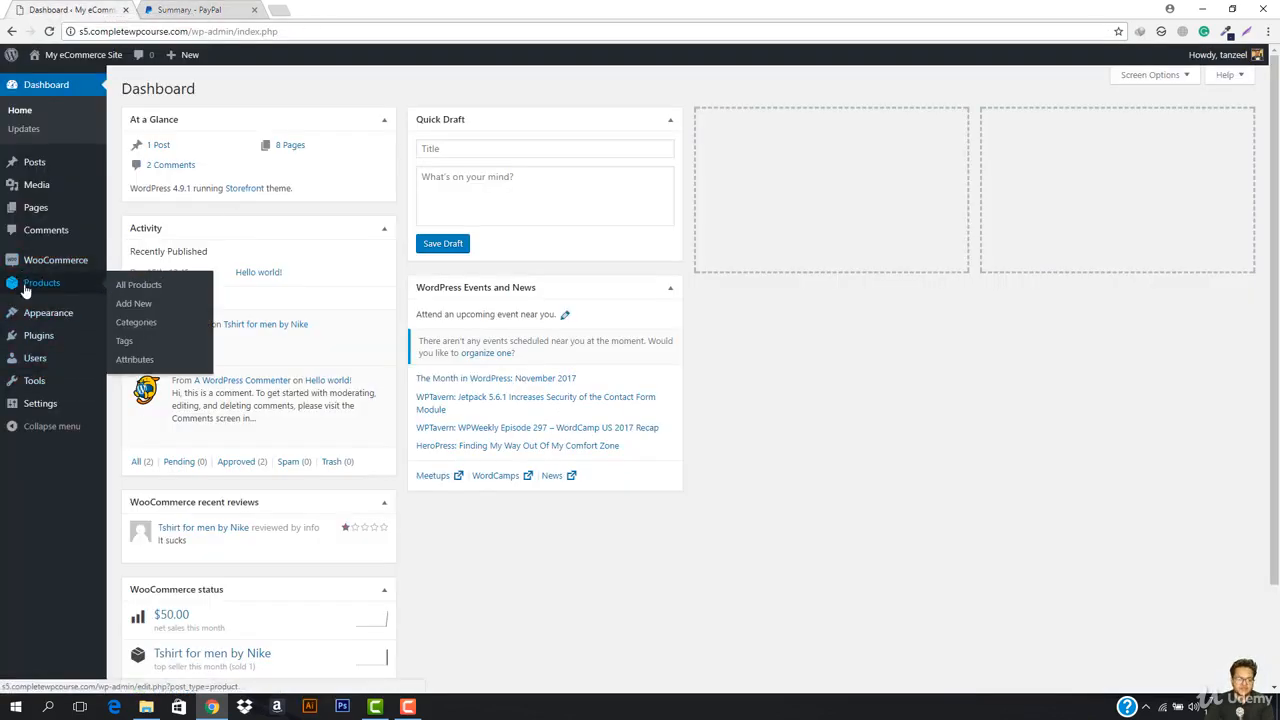
pyautogui.moveTo(43, 263)
pyautogui.click(131, 318)
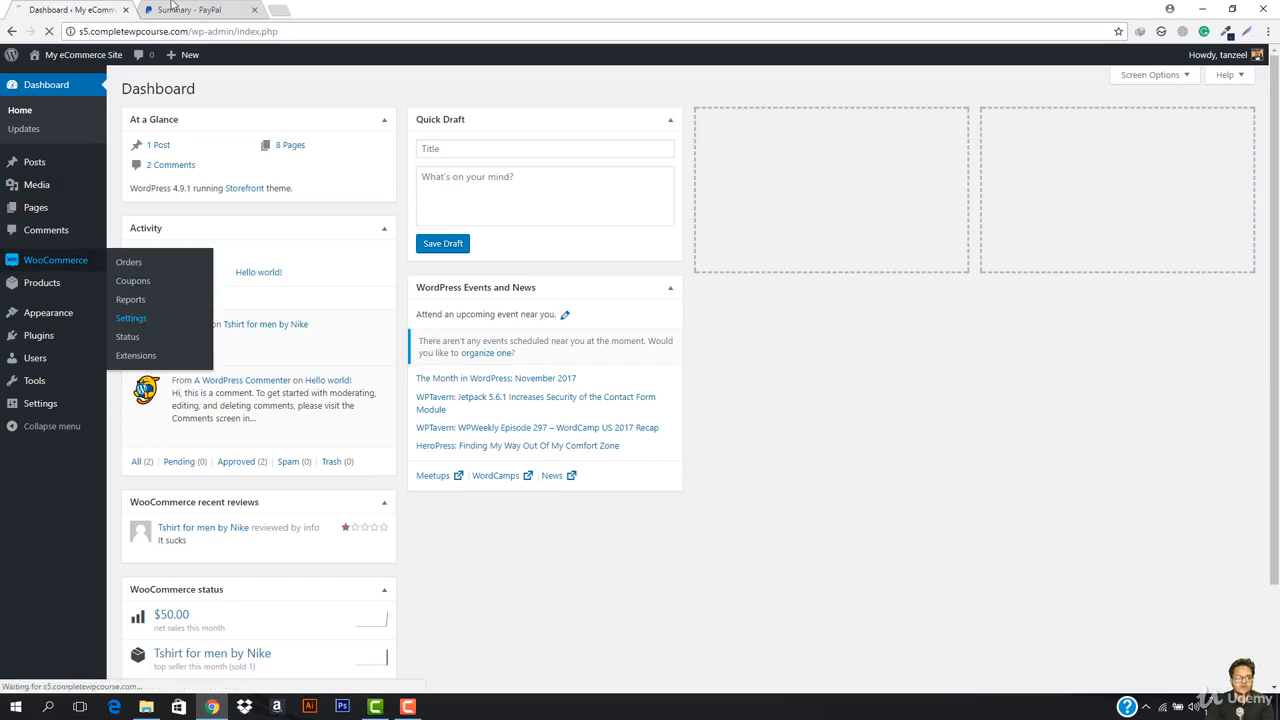
pyautogui.click(205, 9)
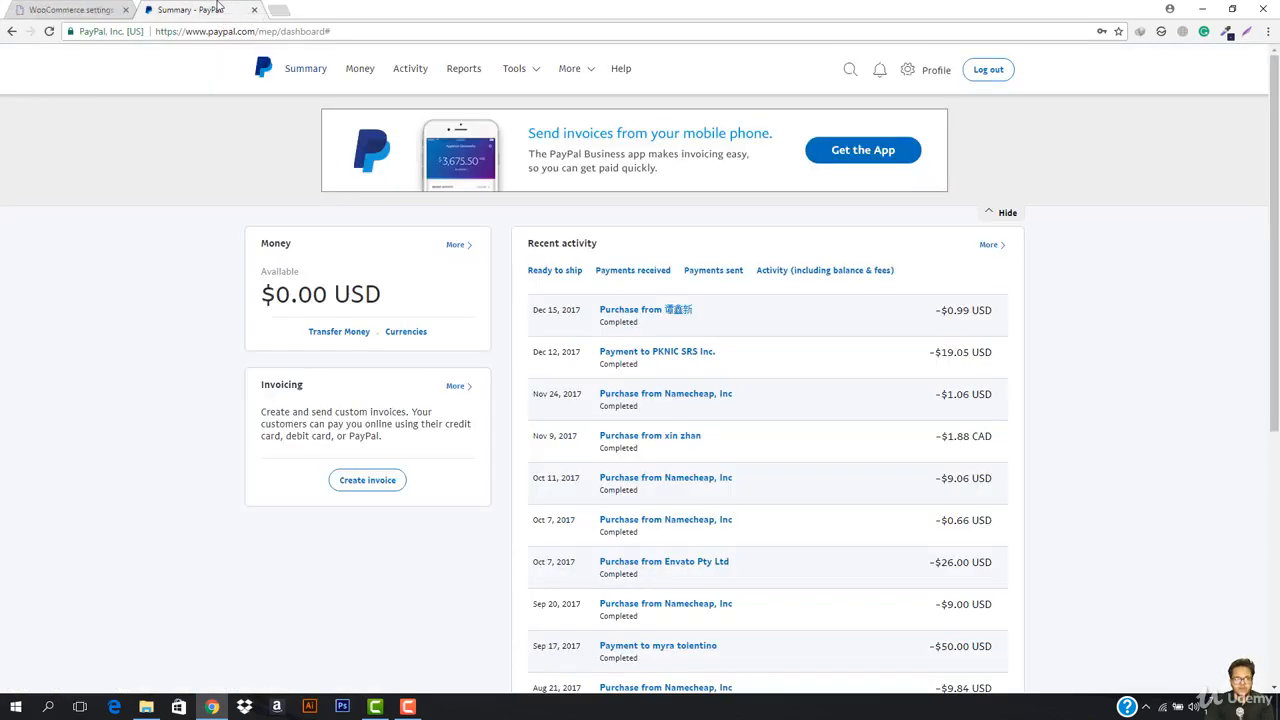
pyautogui.click(101, 6)
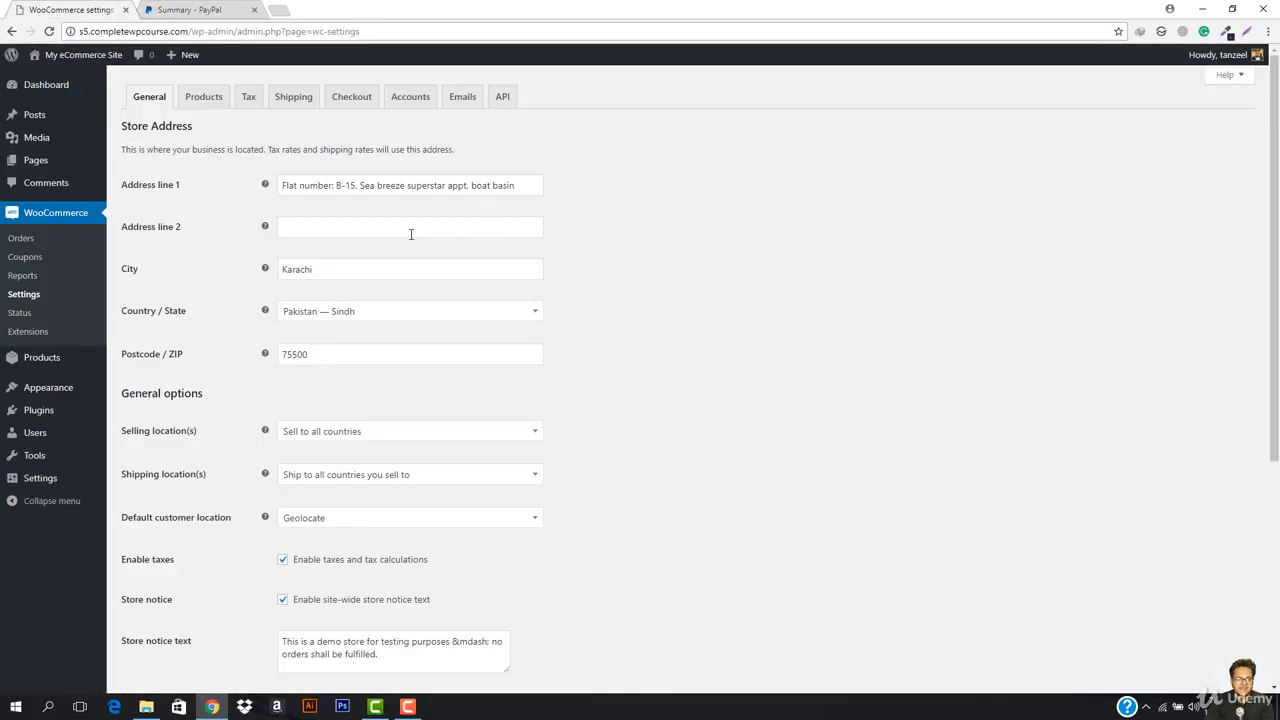
pyautogui.click(295, 99)
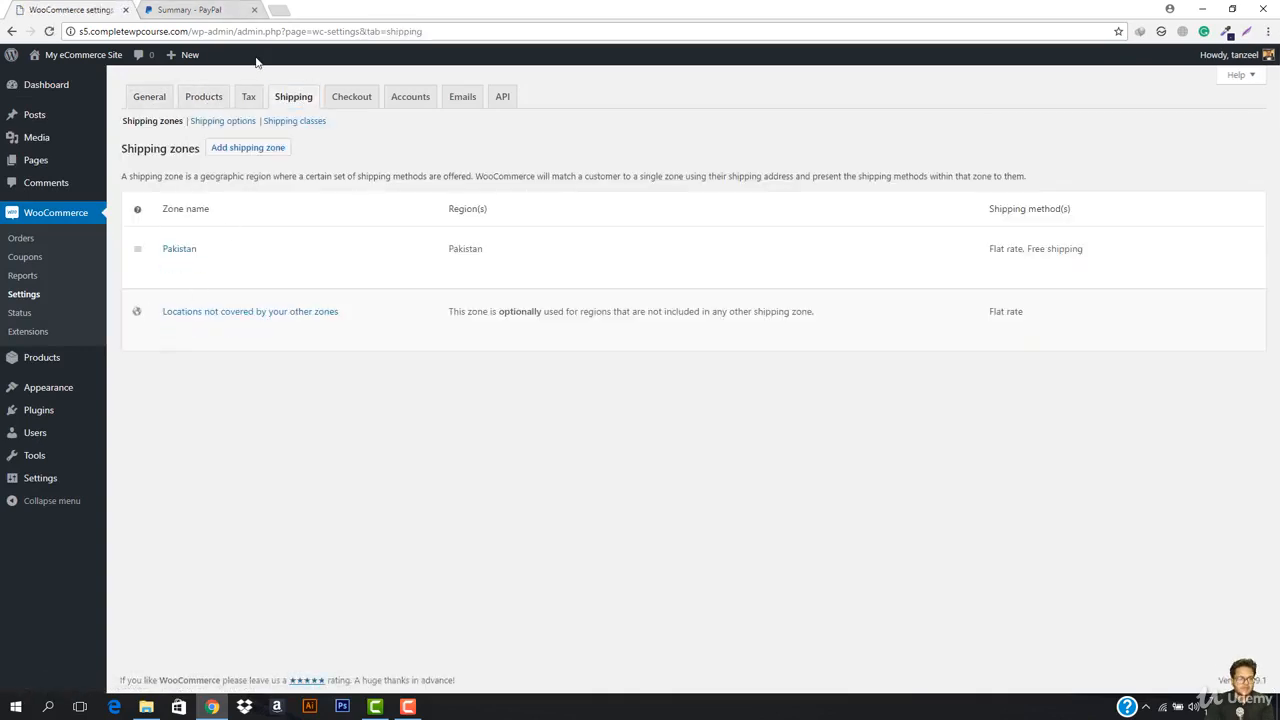
pyautogui.click(327, 99)
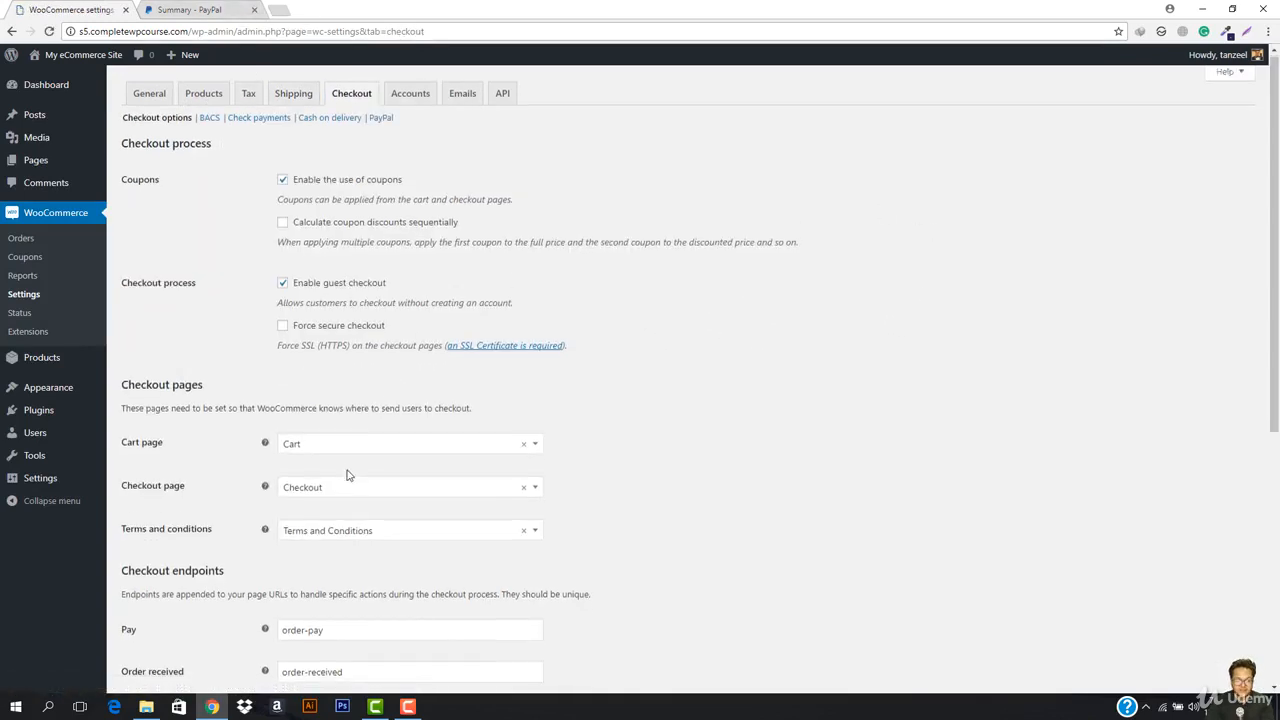
pyautogui.scroll(-2, 348, 474)
pyautogui.scroll(2, 349, 474)
pyautogui.click(379, 122)
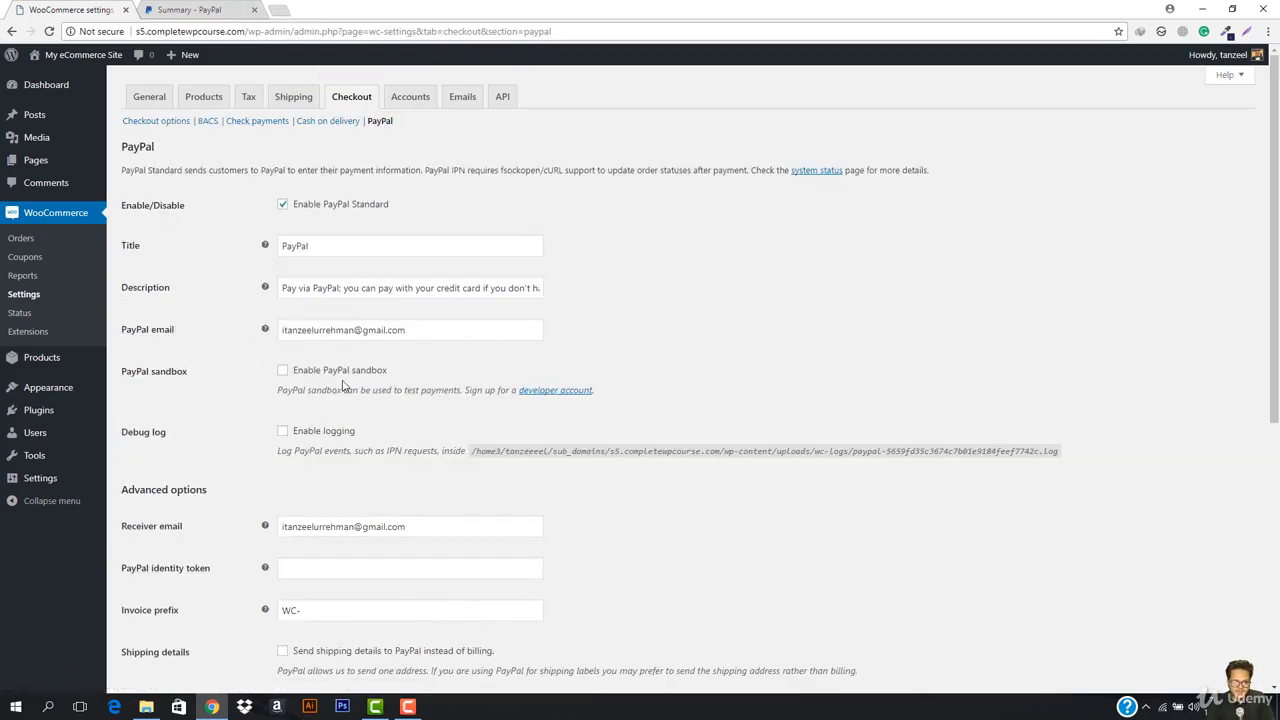
# Step: Scroll the PayPal Standard settings past the Receiver email and identity token help to the empty API fields
pyautogui.scroll(-2, 345, 383)
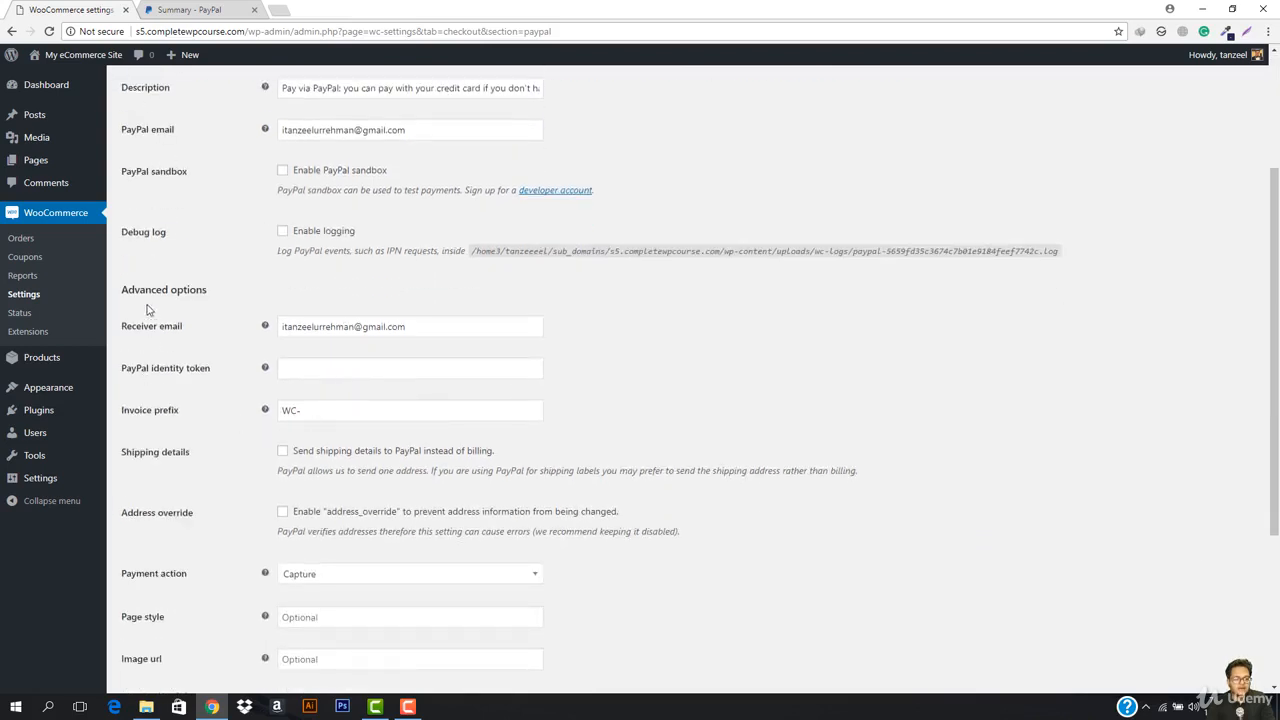
pyautogui.moveTo(266, 331)
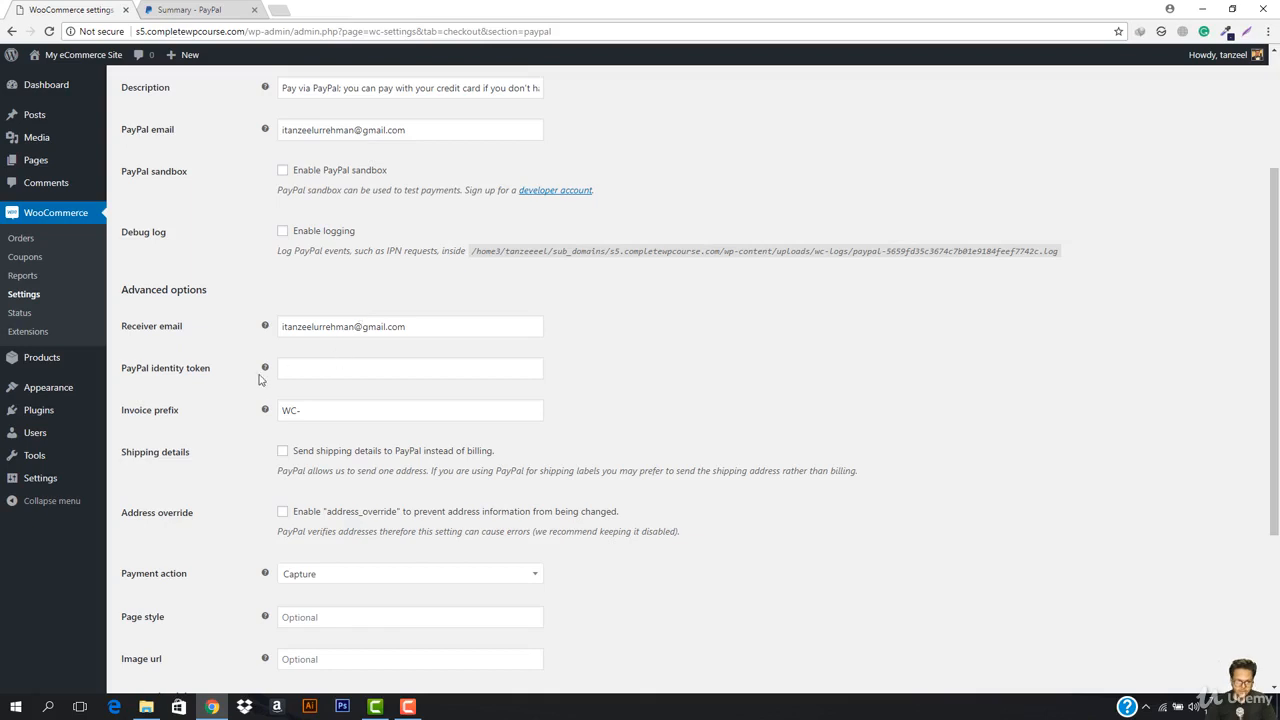
pyautogui.moveTo(267, 370)
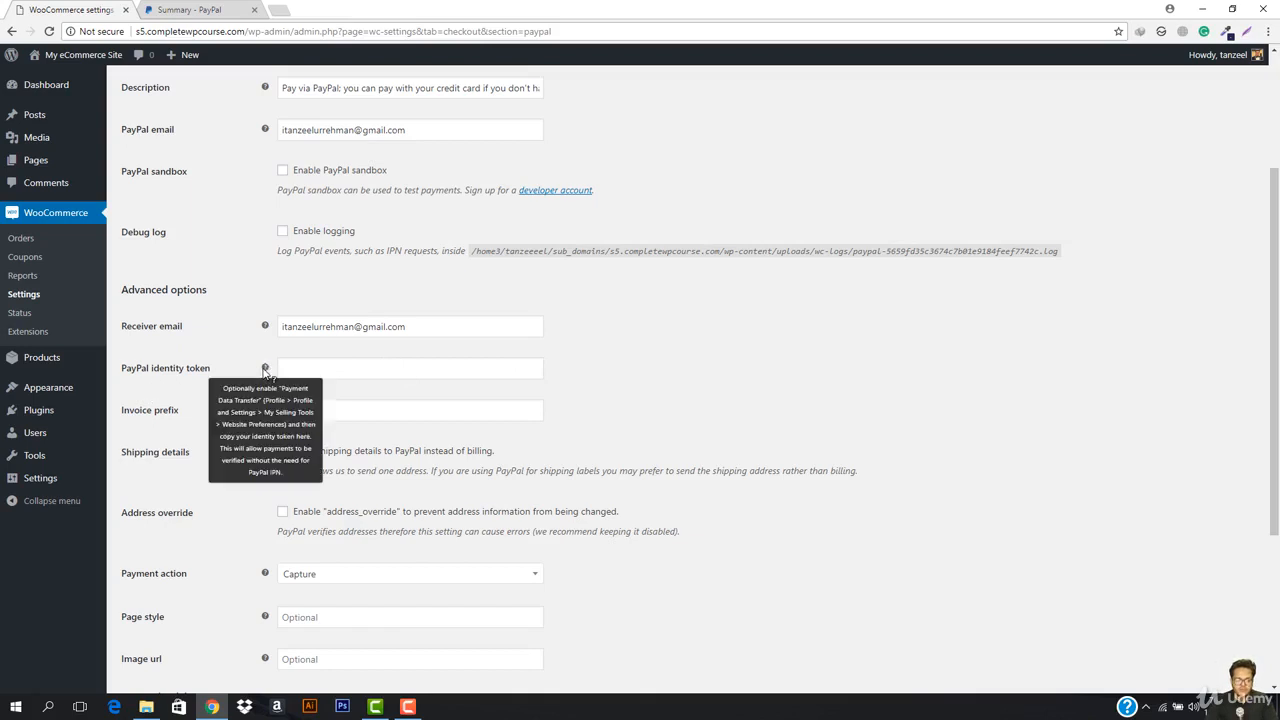
pyautogui.scroll(-1, 265, 370)
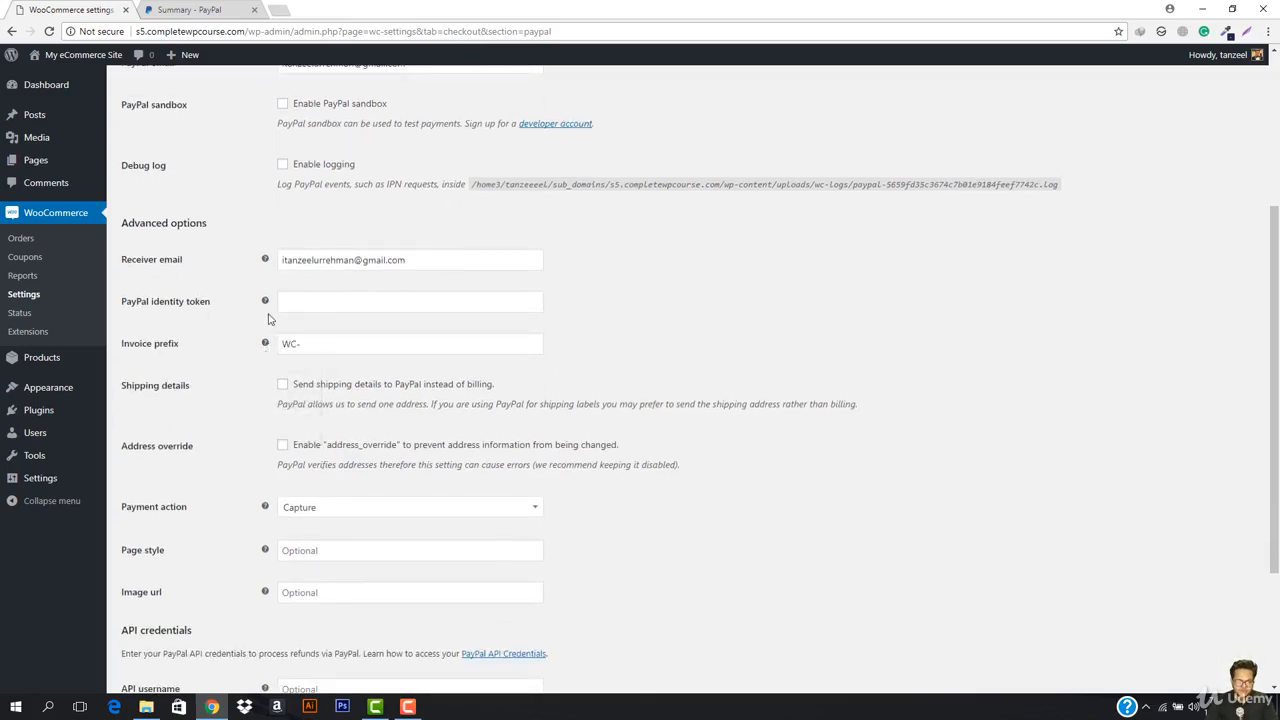
pyautogui.scroll(4, 265, 408)
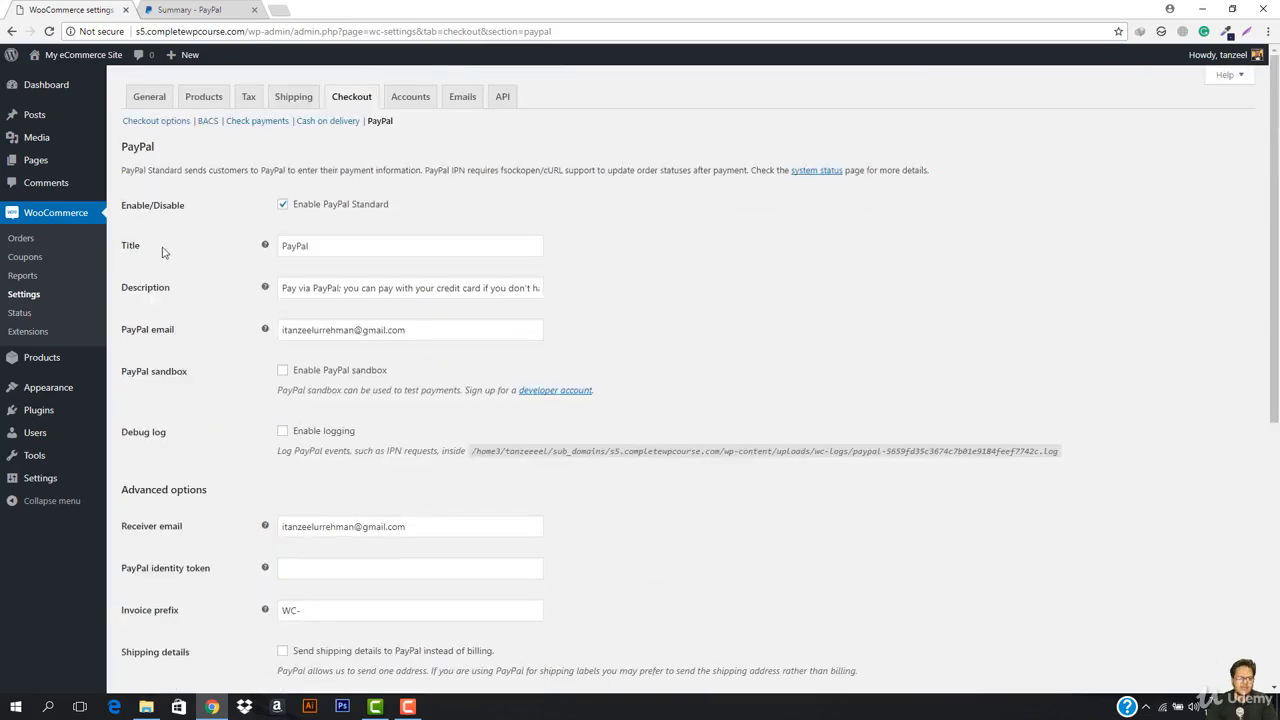
pyautogui.scroll(-6, 390, 450)
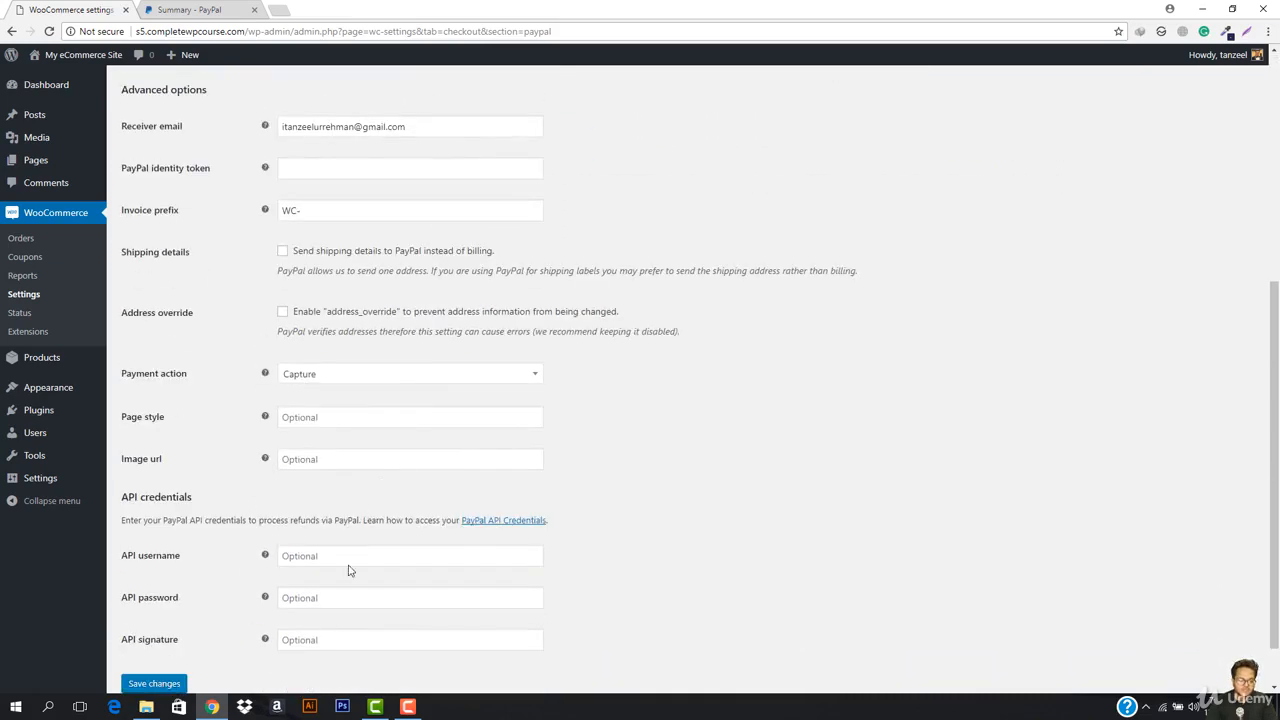
# Step: Compare the WooCommerce PayPal settings (sandbox off) with the PayPal account tab and bring up the developer account link's menu
pyautogui.scroll(-1, 400, 515)
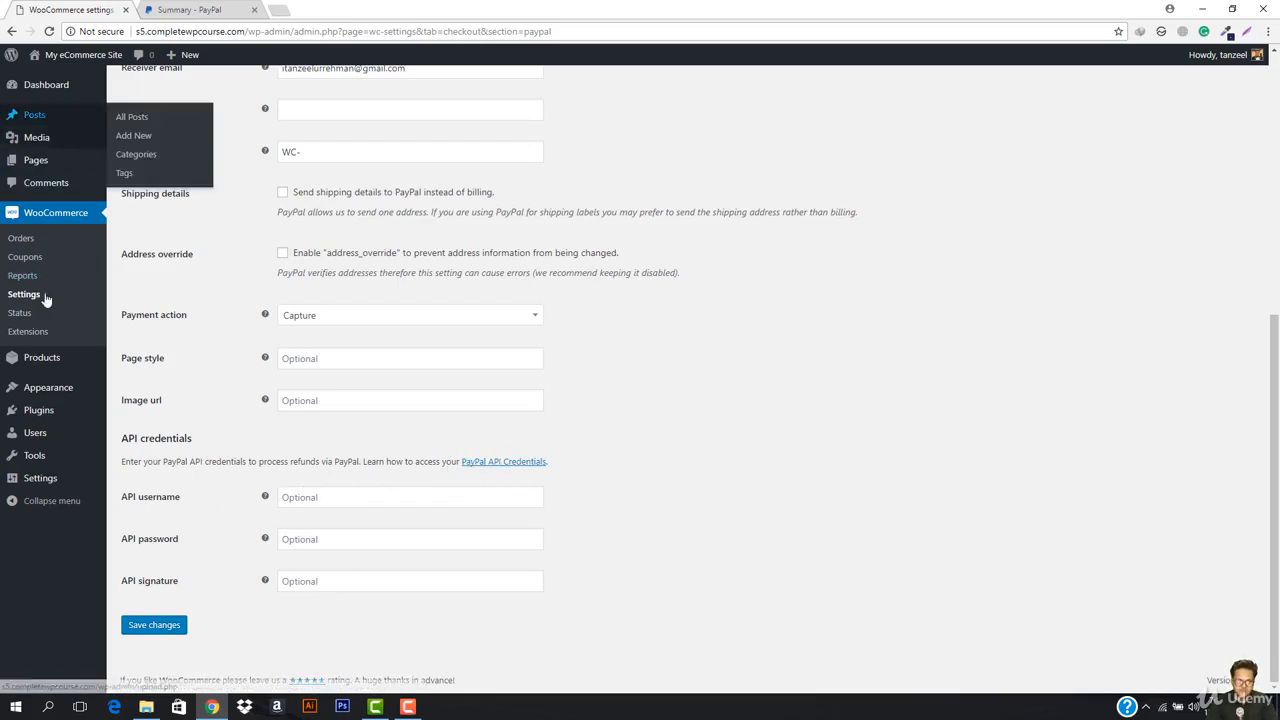
pyautogui.scroll(4, 380, 550)
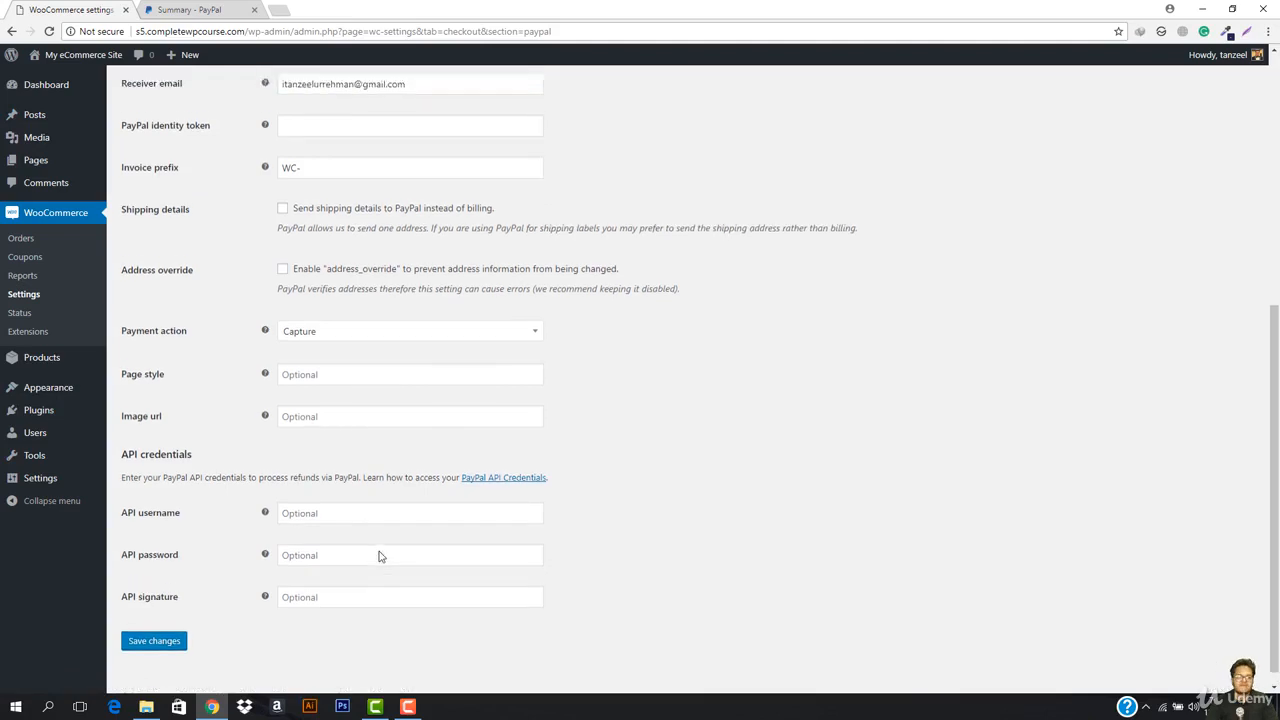
pyautogui.click(188, 10)
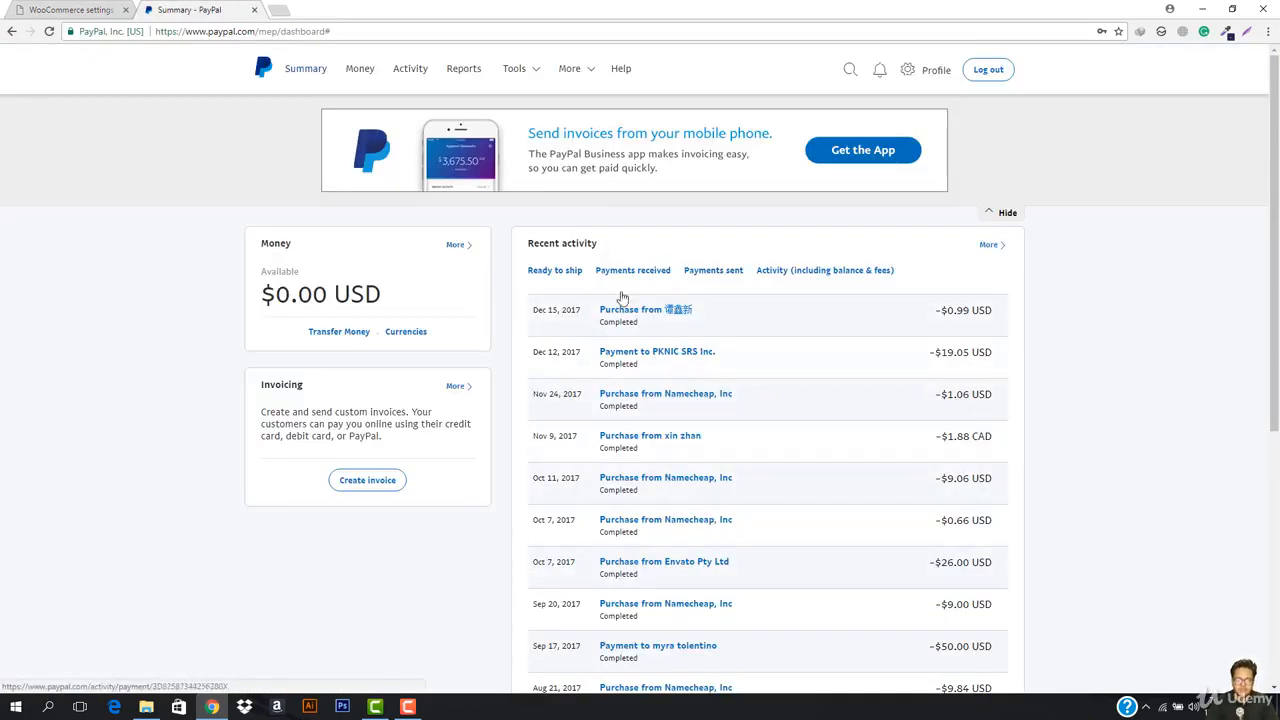
pyautogui.click(65, 10)
pyautogui.scroll(-2, 351, 527)
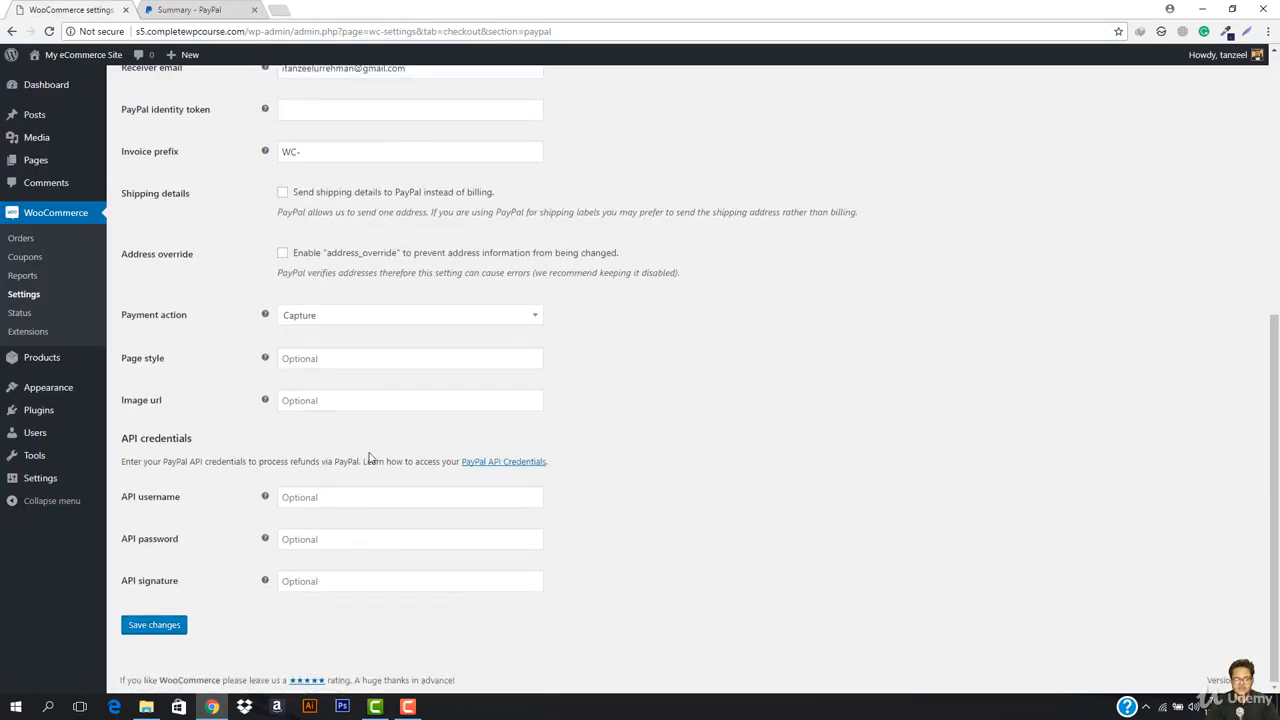
pyautogui.scroll(5, 325, 529)
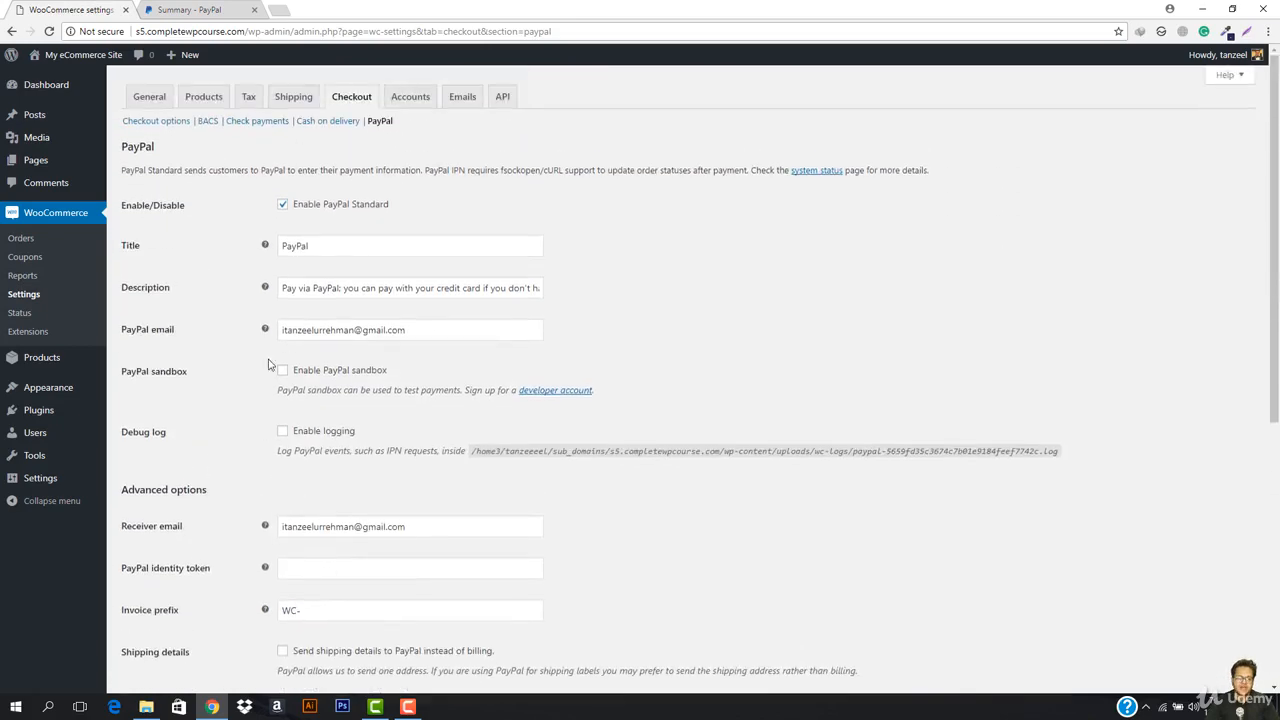
pyautogui.click(192, 8)
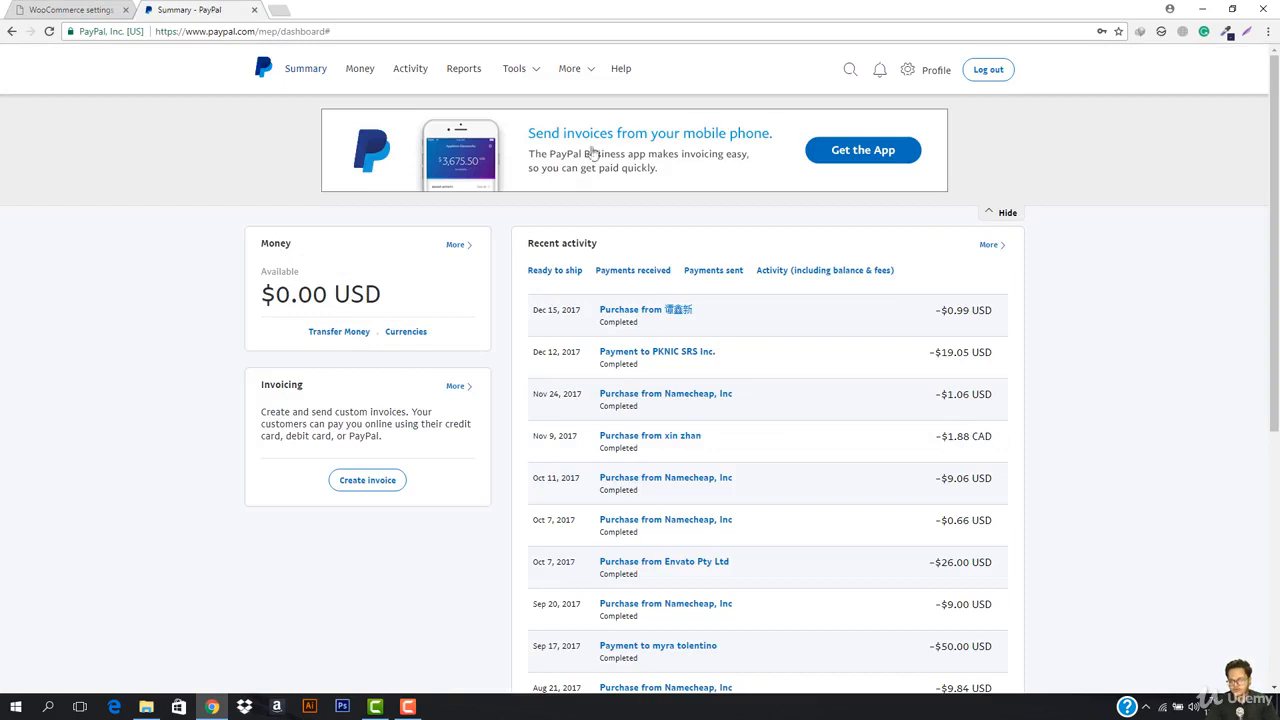
pyautogui.click(93, 12)
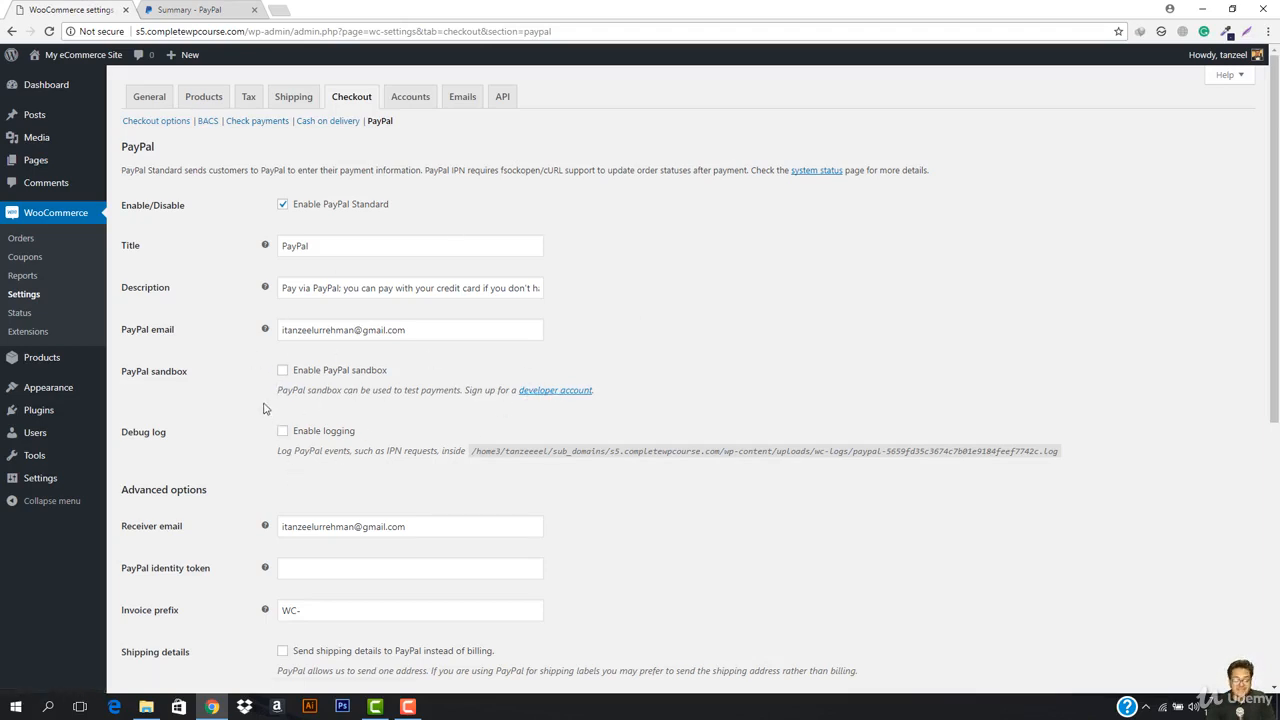
pyautogui.rightClick(568, 398)
# Step: Open the developer account link in a new tab and switch to the PayPal Developer page
pyautogui.click(585, 401)
pyautogui.click(228, 8)
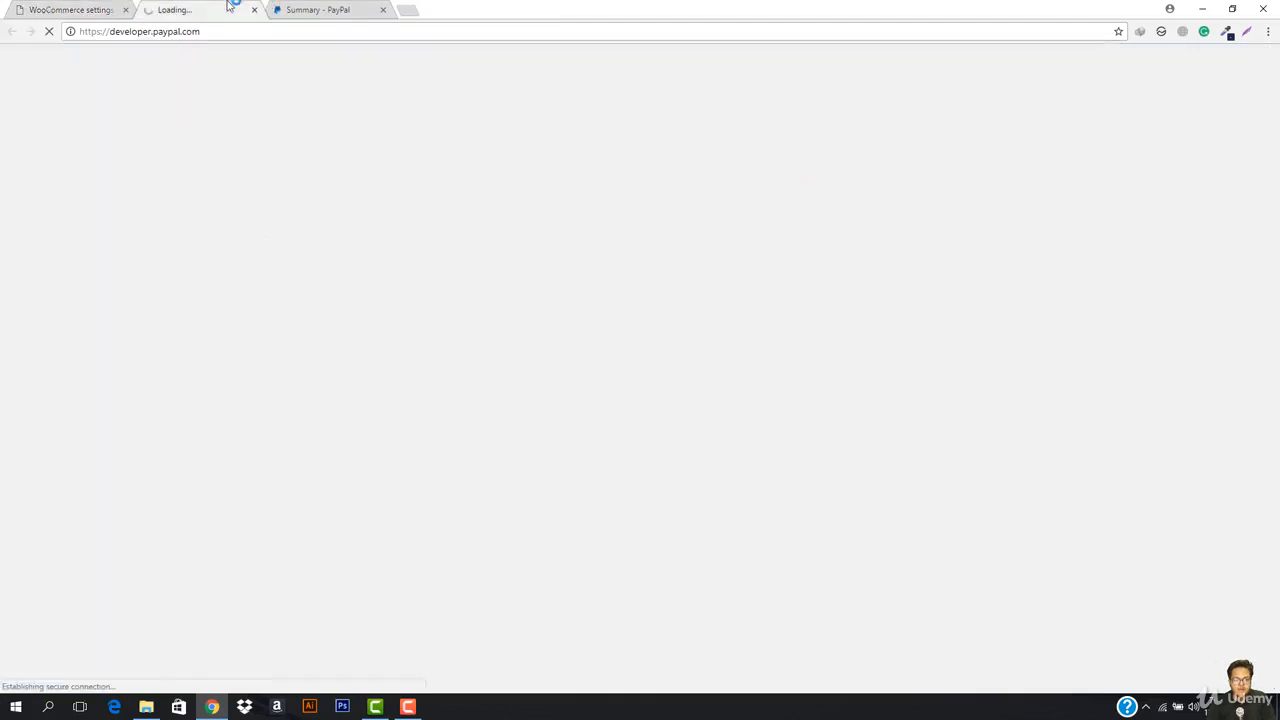
pyautogui.click(80, 9)
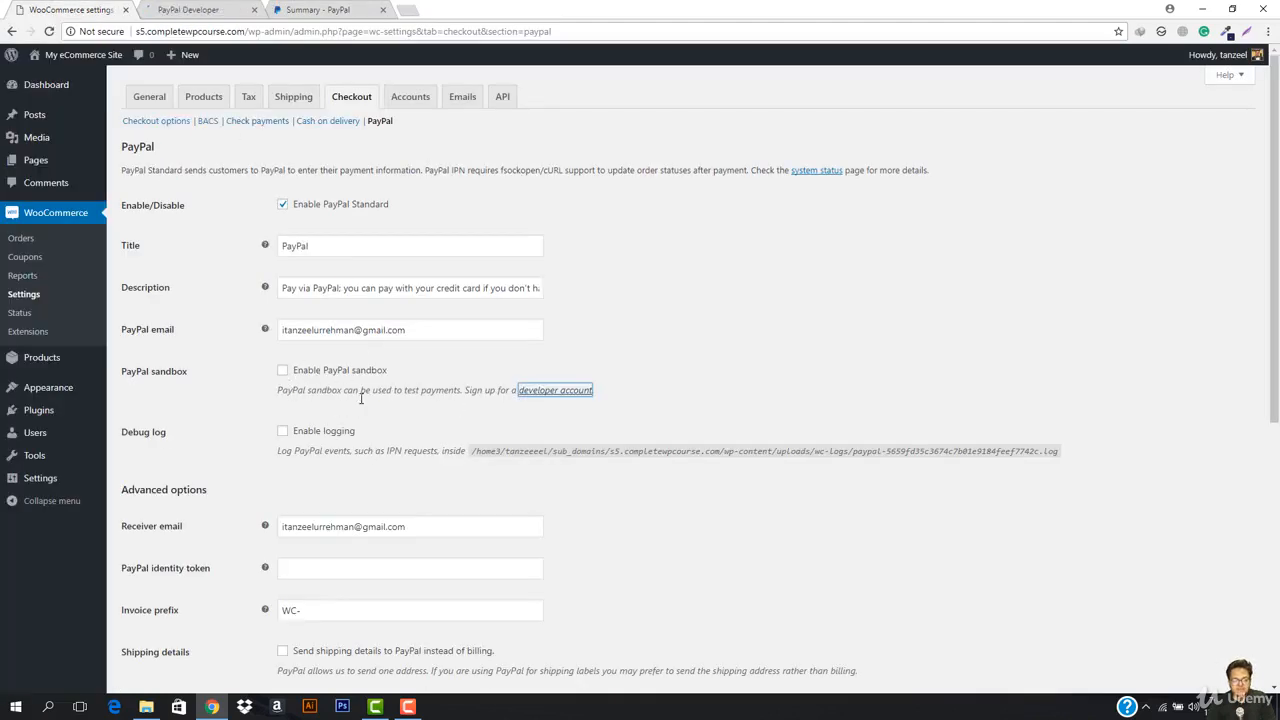
pyautogui.click(186, 9)
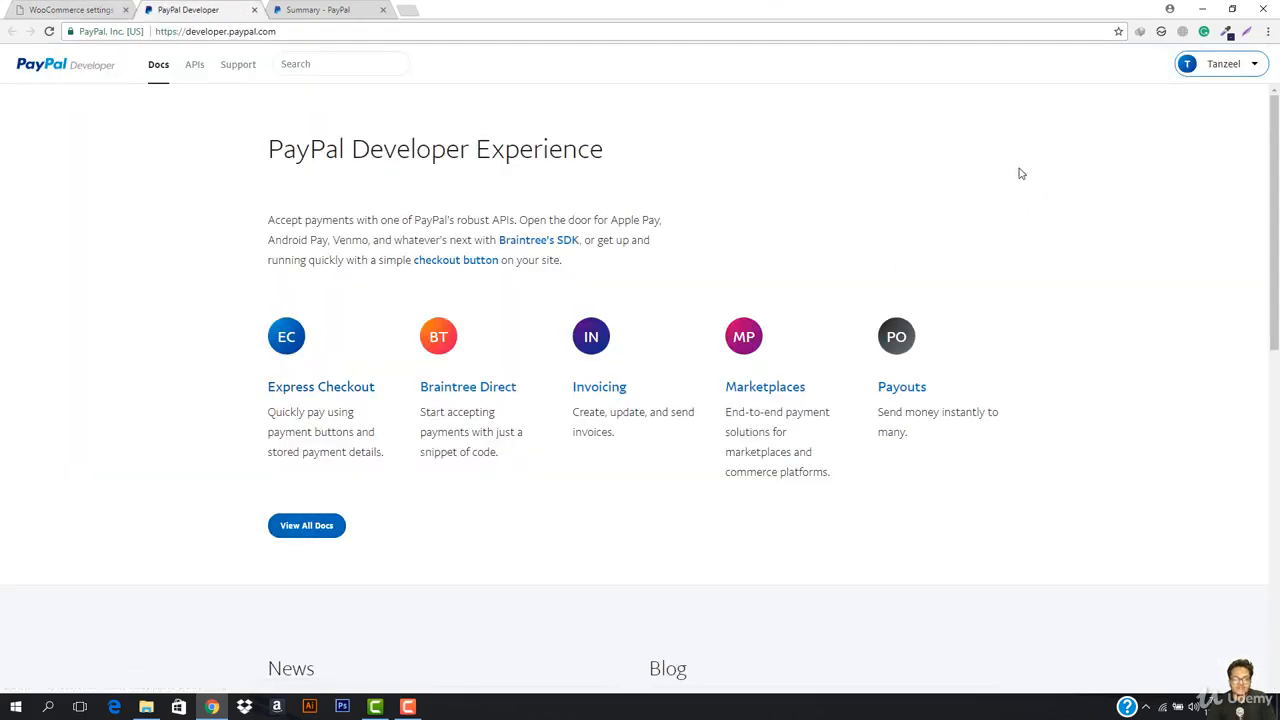
# Step: Read through the PayPal Developer home page intro and open the developer account menu
pyautogui.moveTo(263, 219); pyautogui.dragTo(596, 237)
pyautogui.click(401, 238)
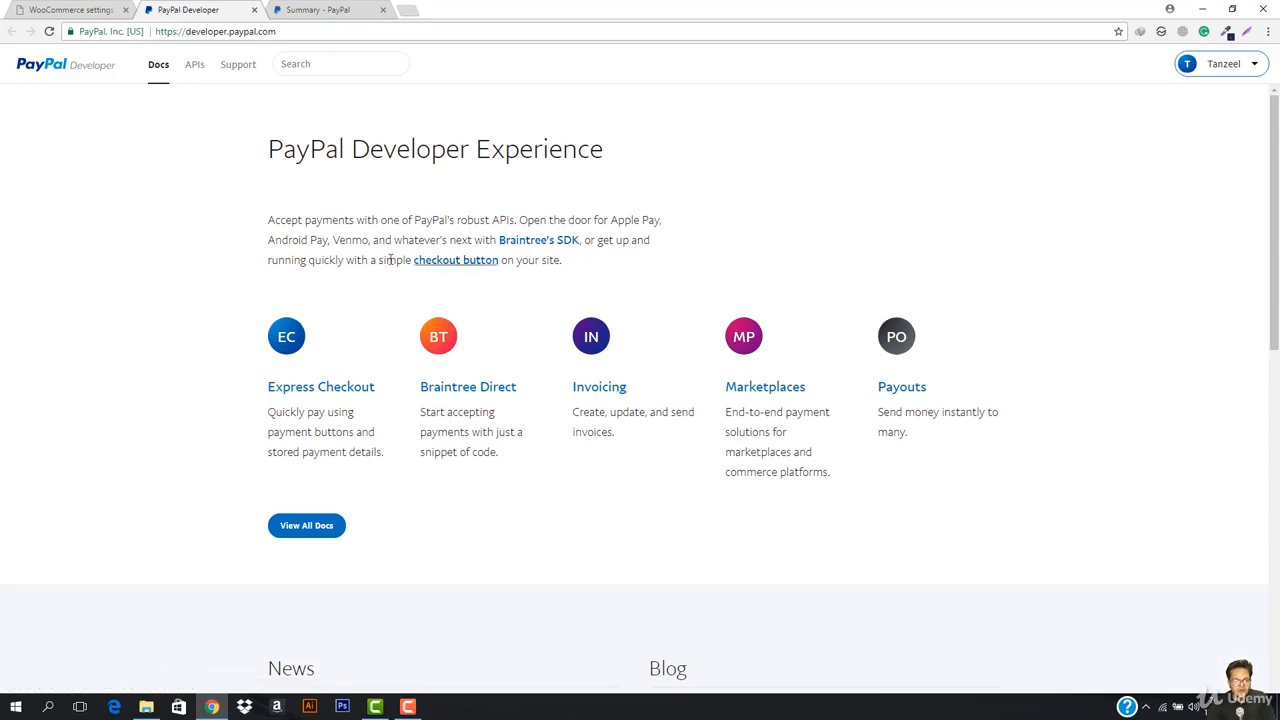
pyautogui.scroll(-2, 329, 323)
pyautogui.scroll(-2, 329, 325)
pyautogui.scroll(4, 591, 343)
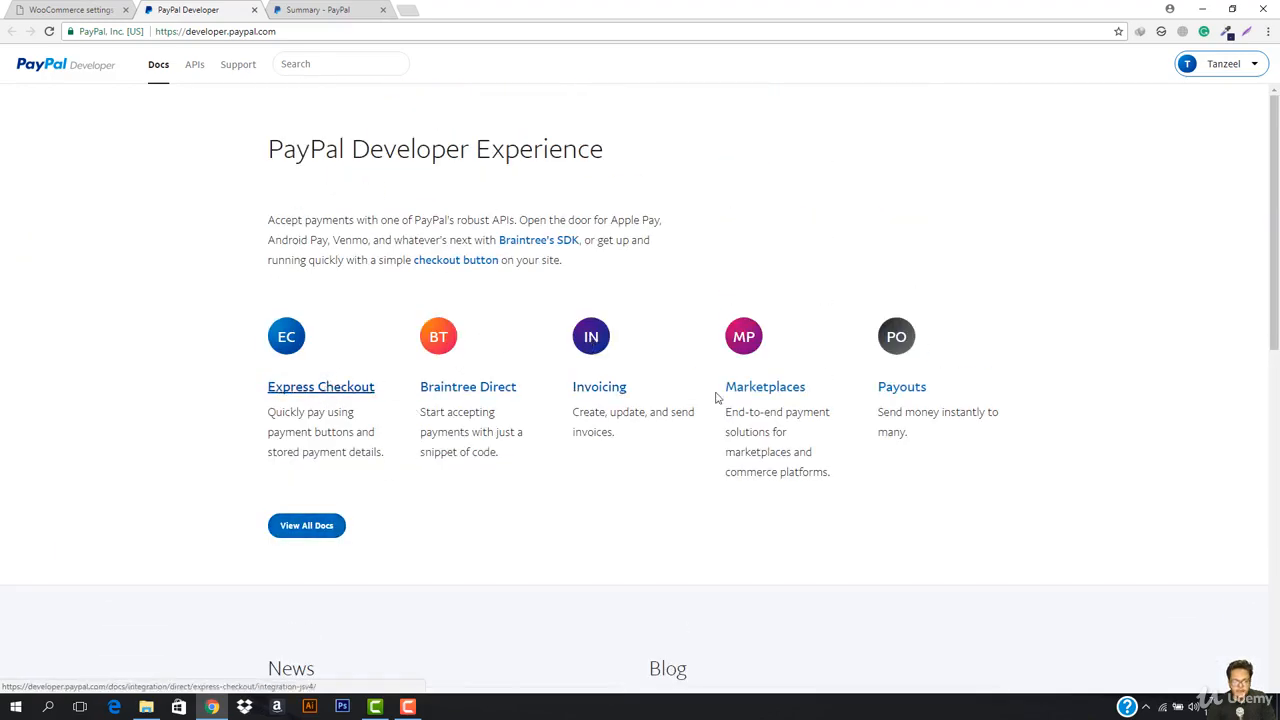
pyautogui.click(1238, 68)
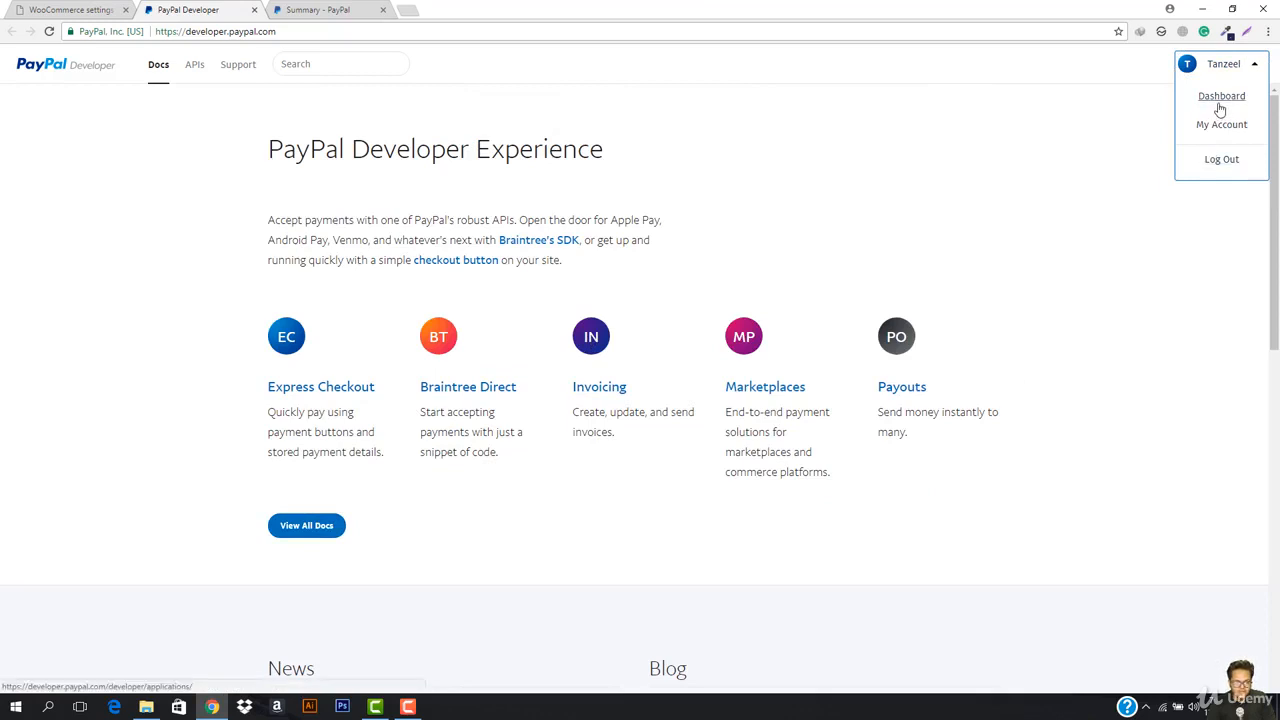
# Step: Browse the Dashboard's My Apps & Credentials page, then open the Sandbox Accounts list
pyautogui.click(1220, 110)
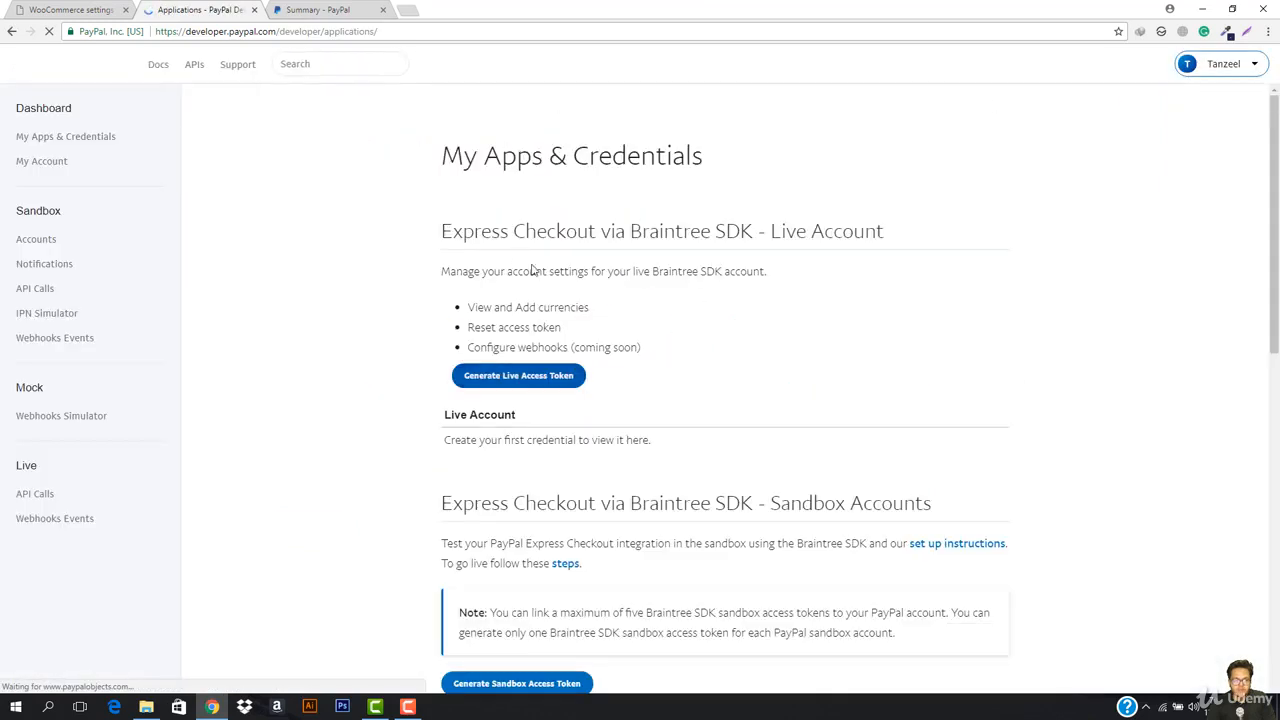
pyautogui.scroll(-3, 614, 375)
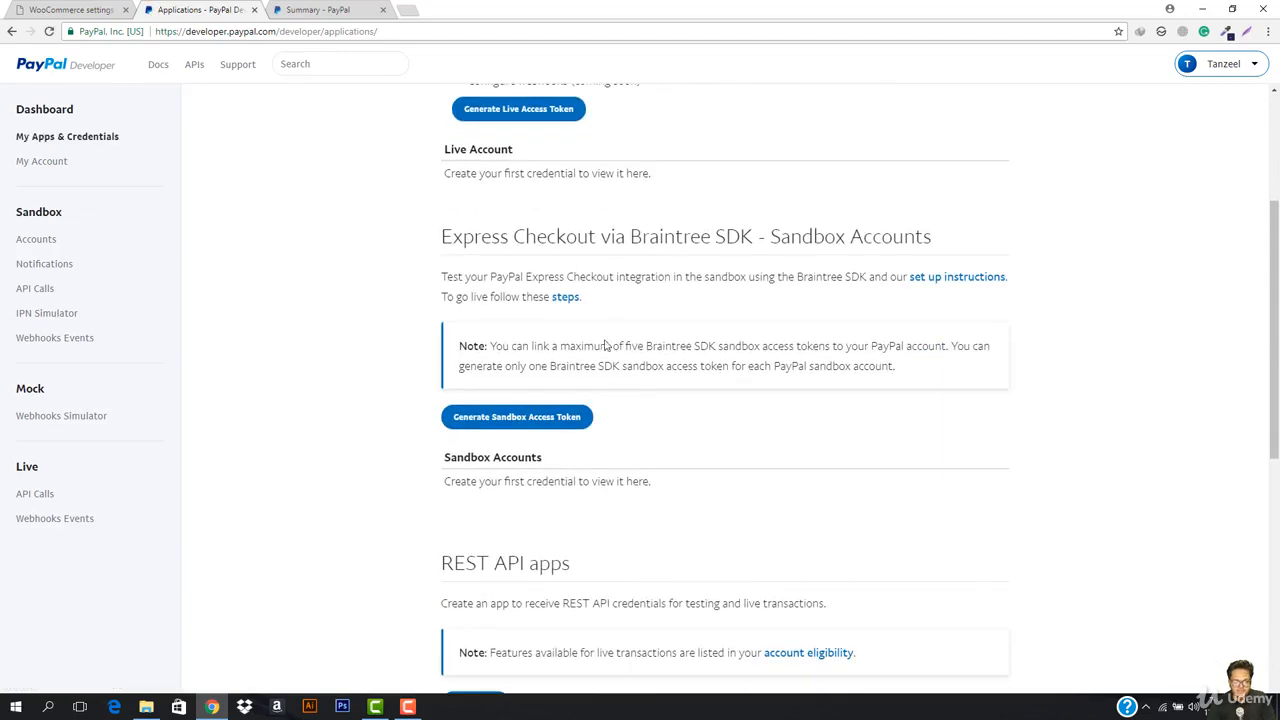
pyautogui.scroll(-3, 562, 510)
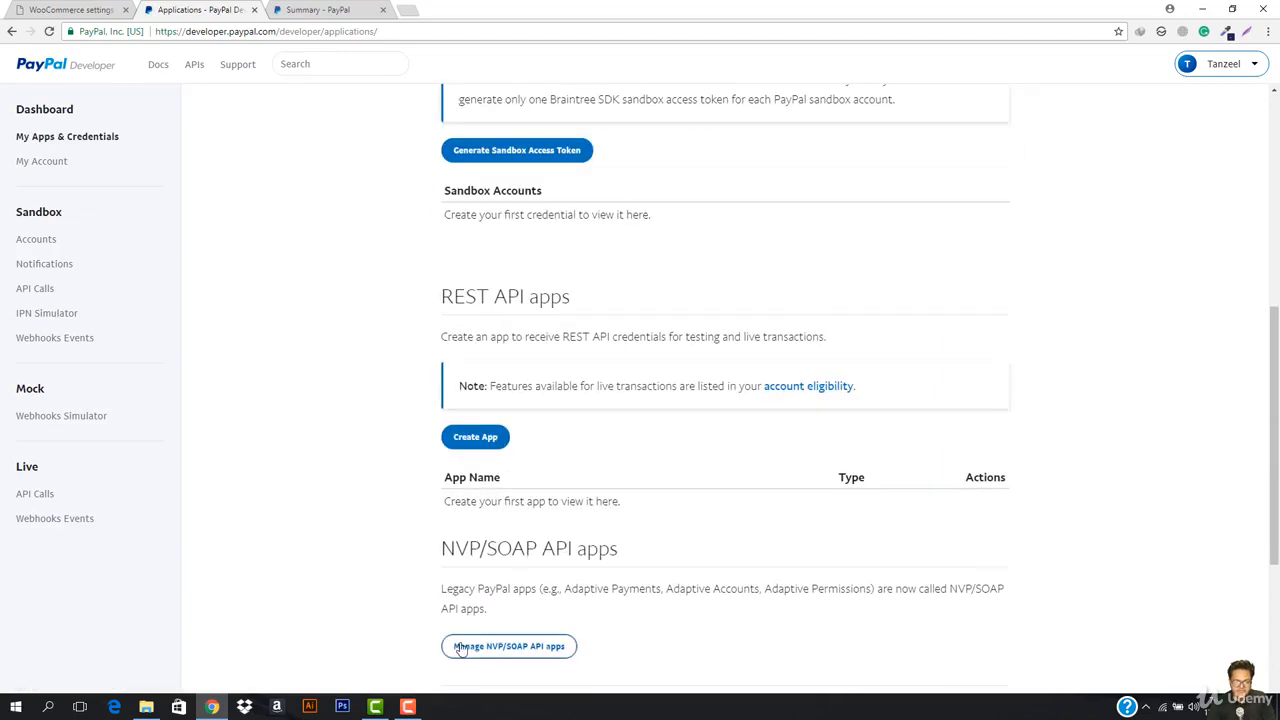
pyautogui.scroll(-4, 457, 646)
pyautogui.scroll(5, 460, 646)
pyautogui.scroll(4, 469, 636)
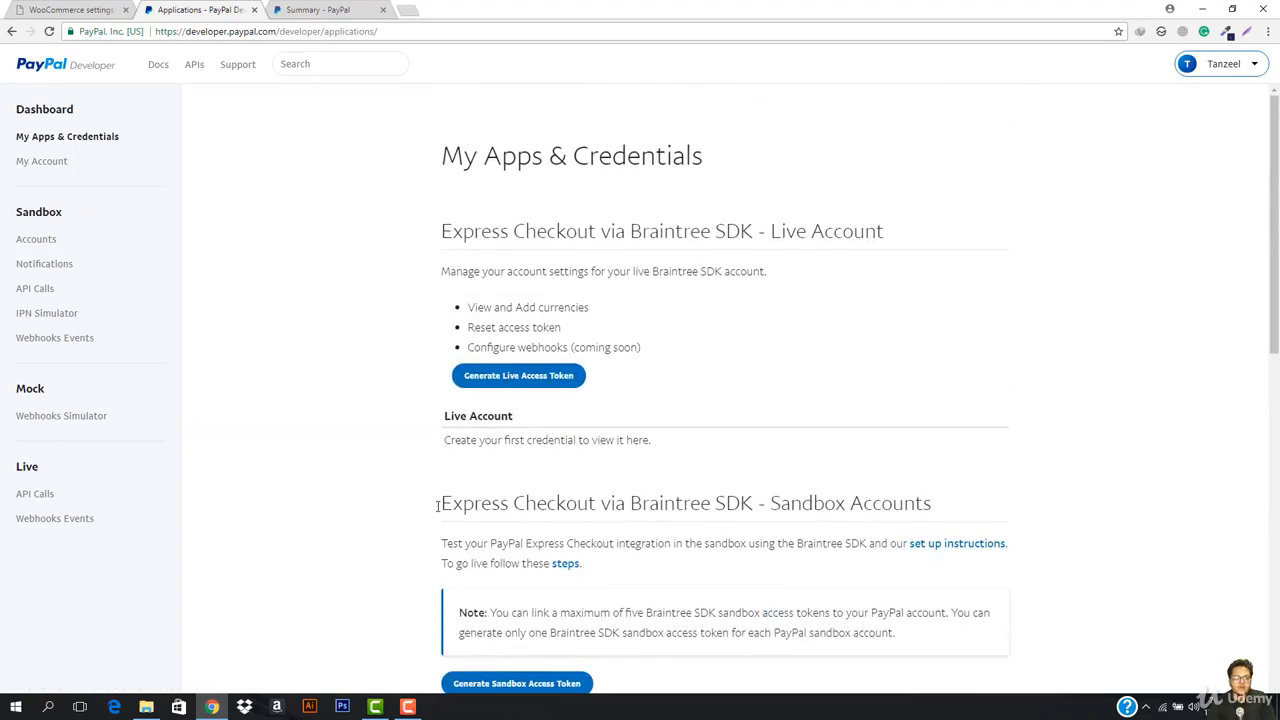
pyautogui.moveTo(1216, 55)
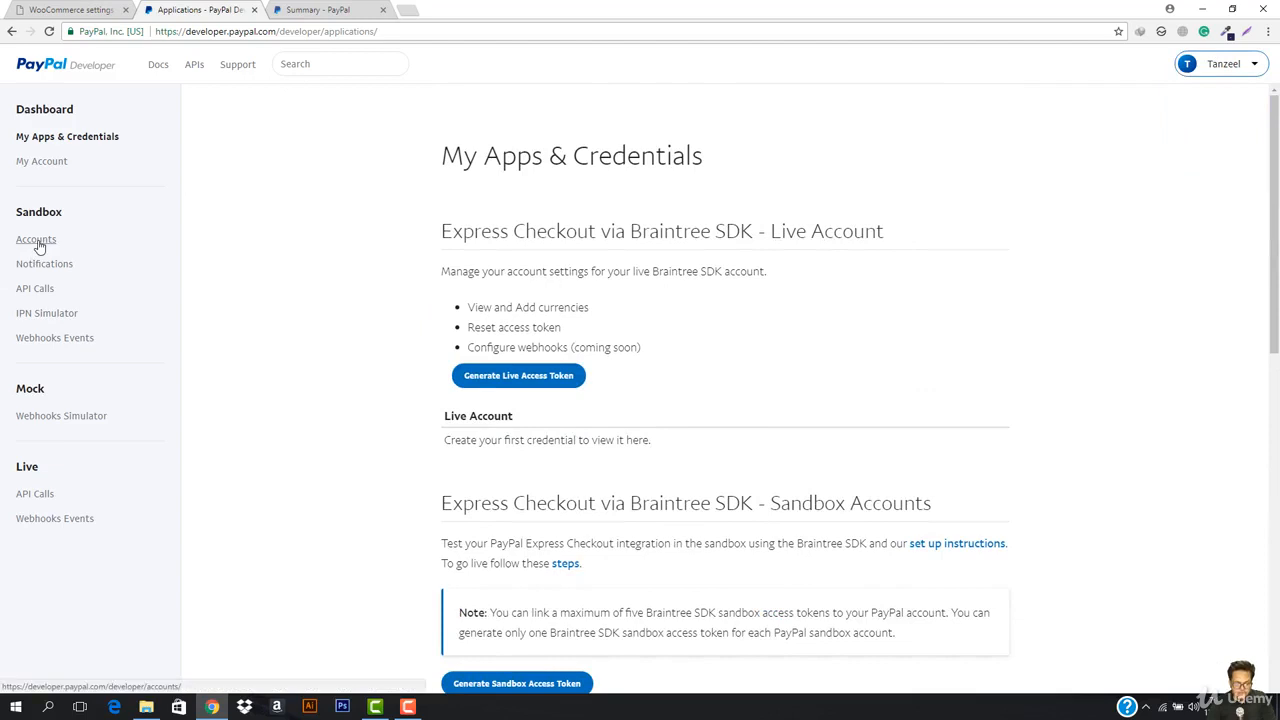
pyautogui.click(37, 243)
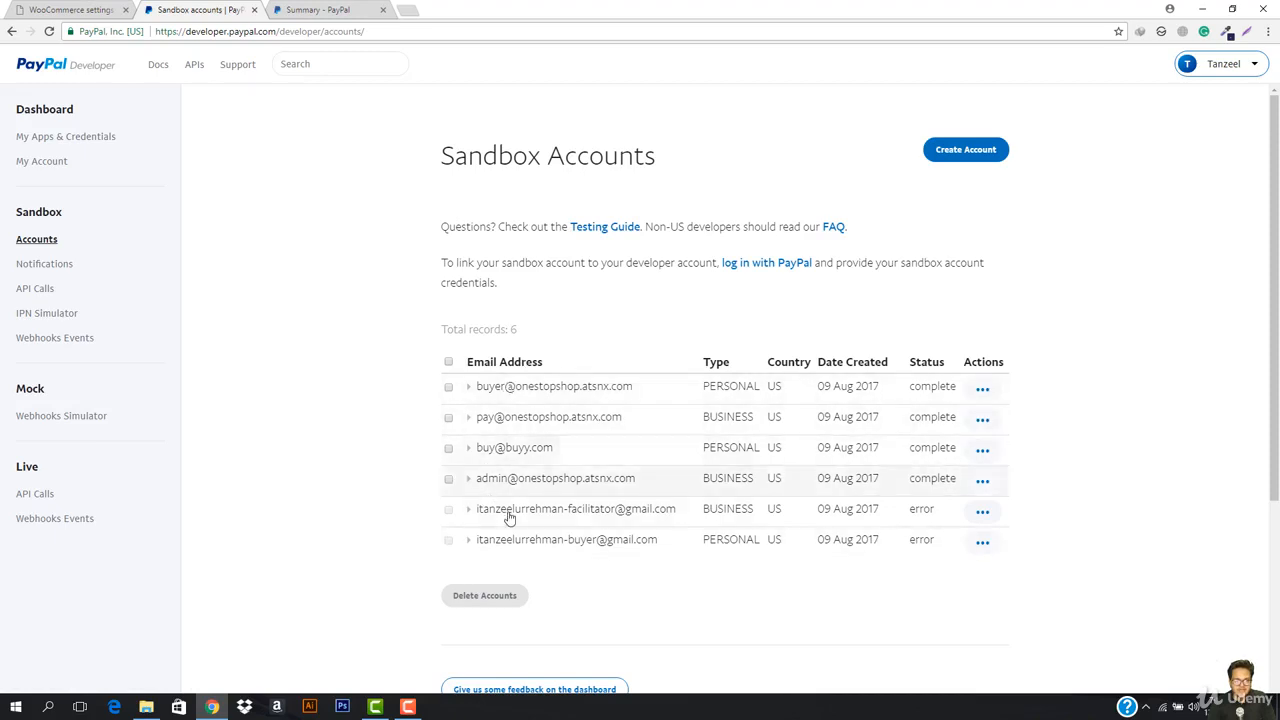
# Step: Select the four complete sandbox accounts and confirm deleting them
pyautogui.scroll(-1, 506, 490)
pyautogui.scroll(-2, 505, 473)
pyautogui.scroll(3, 526, 394)
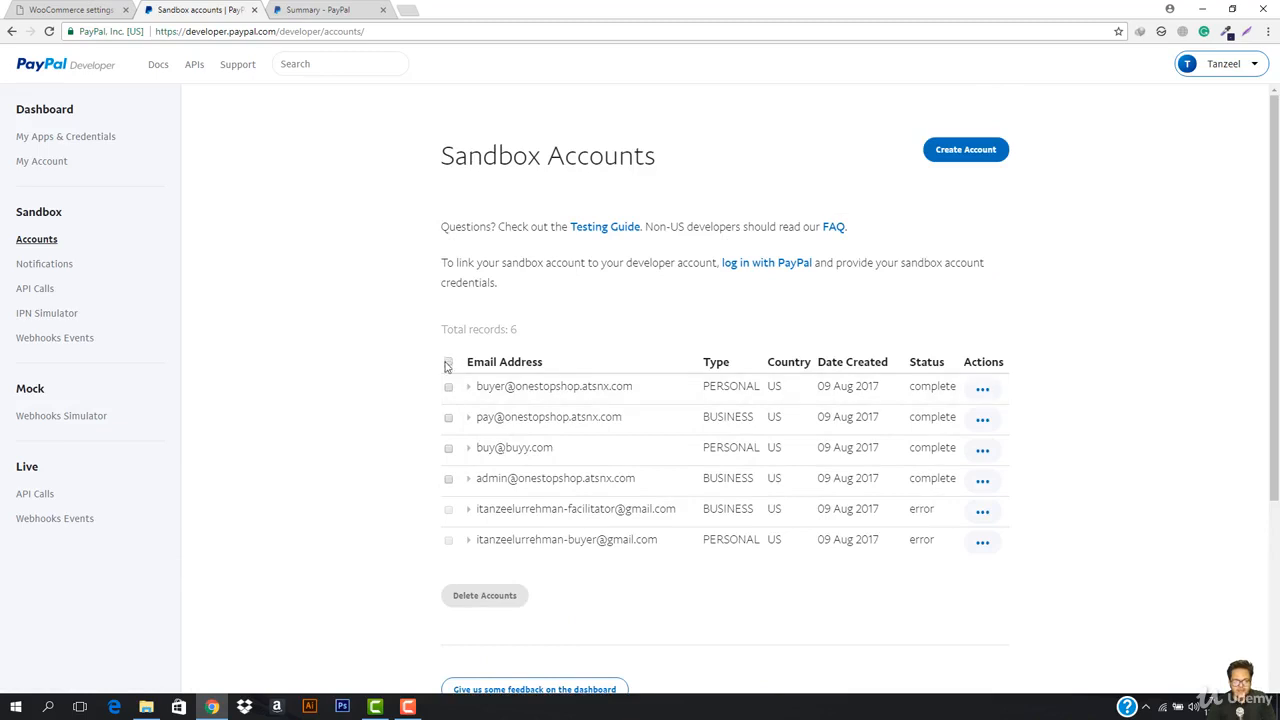
pyautogui.scroll(-1, 483, 520)
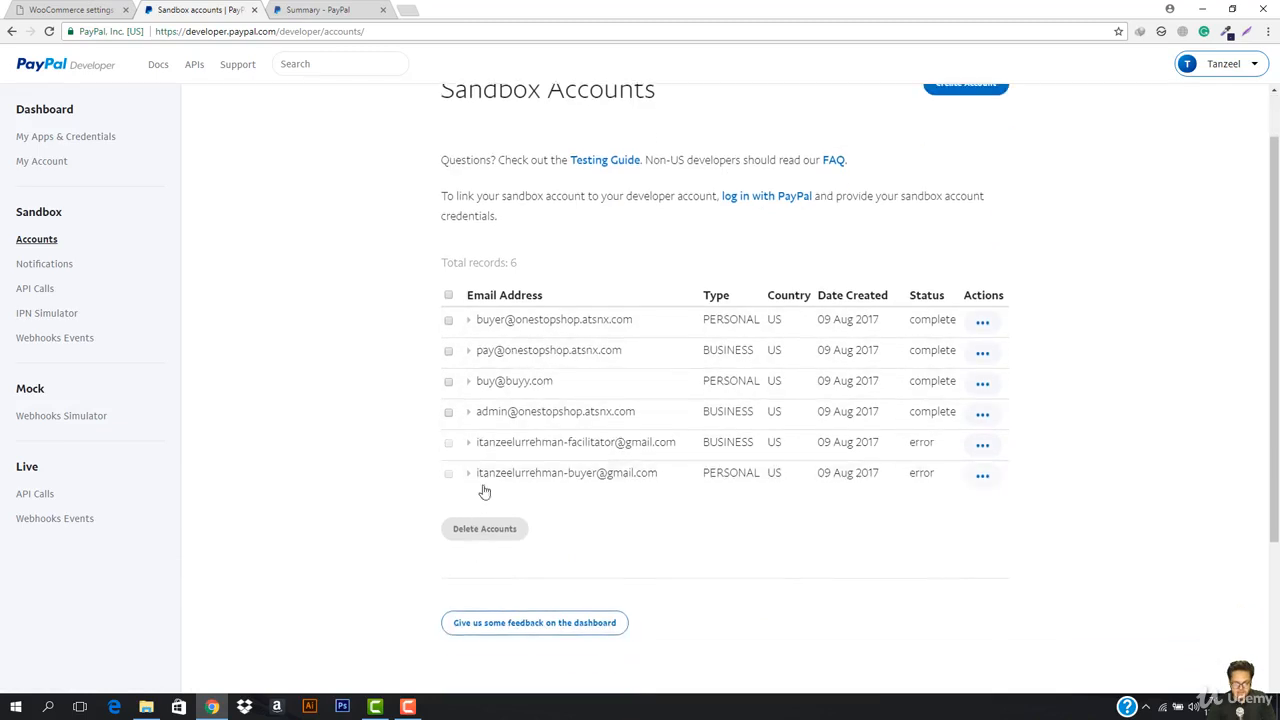
pyautogui.click(447, 297)
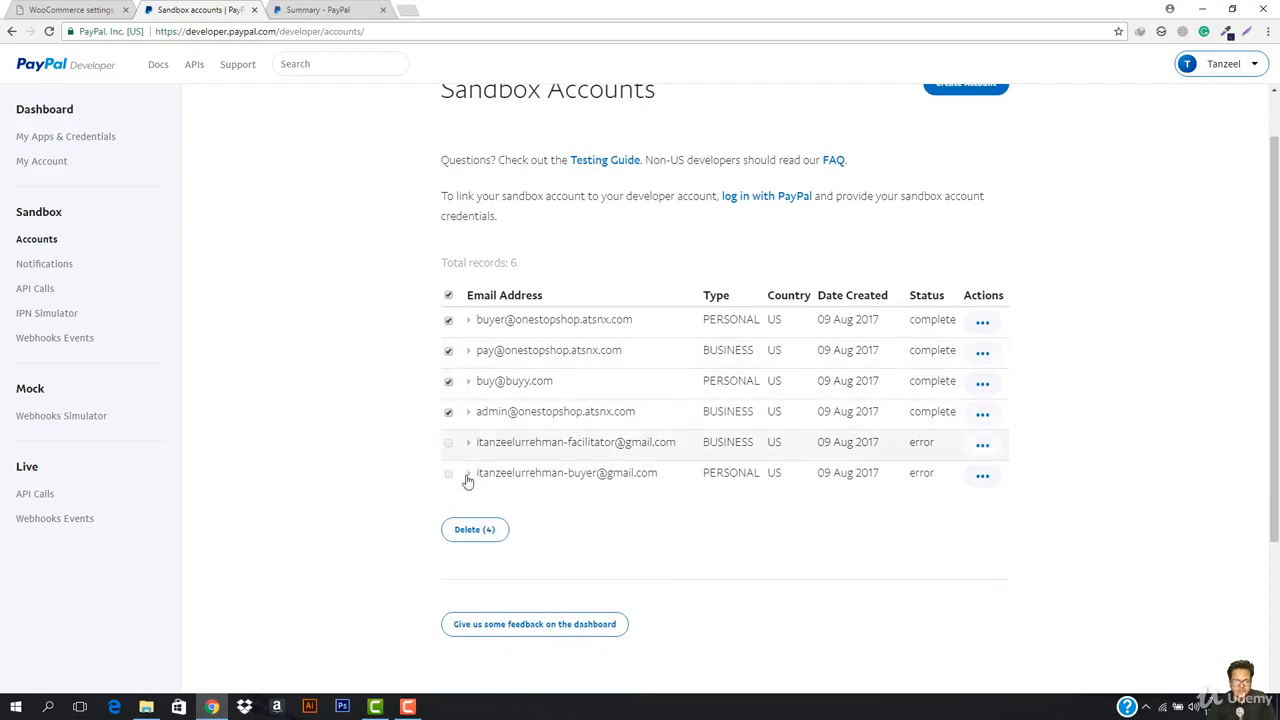
pyautogui.click(474, 531)
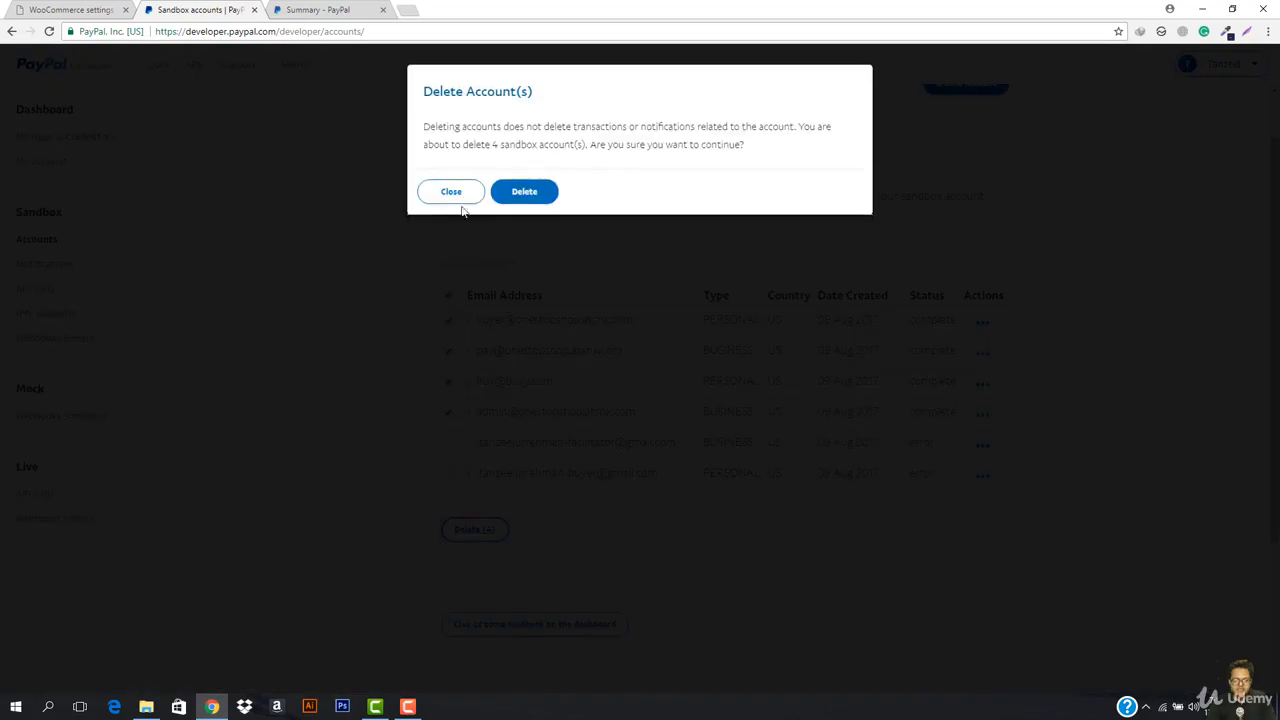
pyautogui.click(524, 192)
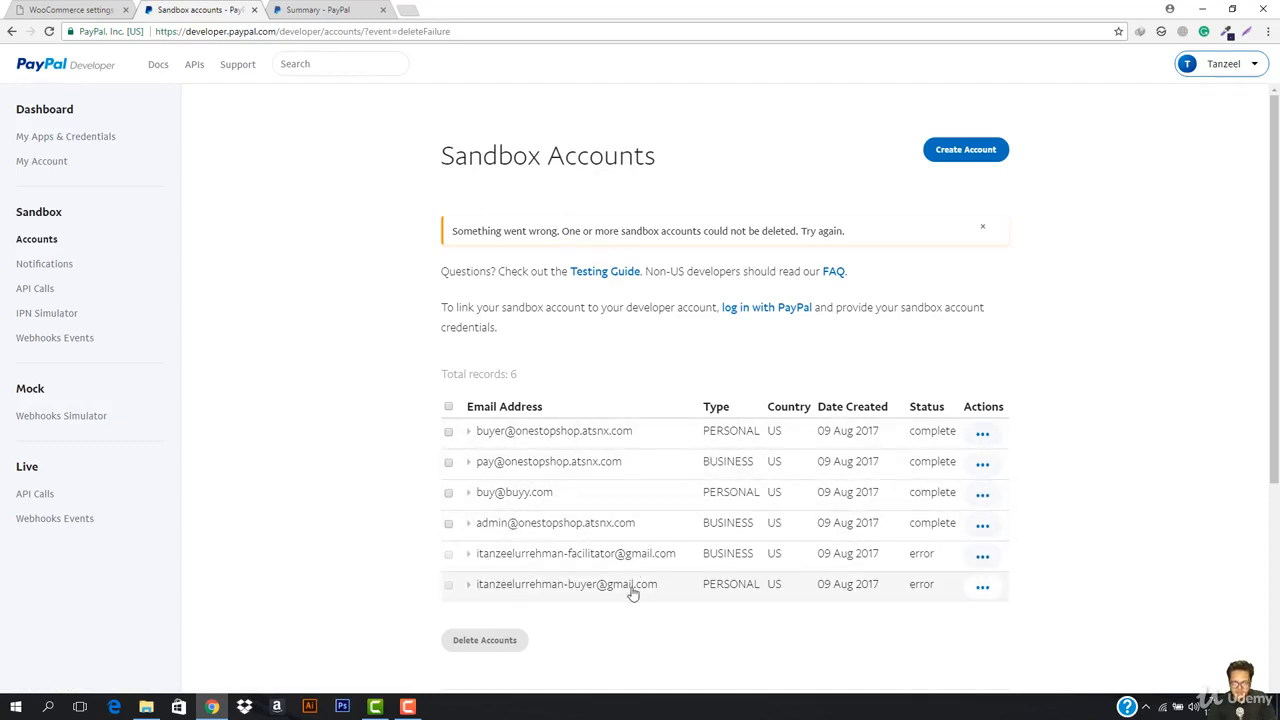
# Step: Review the failed deletion with all six accounts still listed, then return to the WooCommerce tab
pyautogui.scroll(-1, 620, 582)
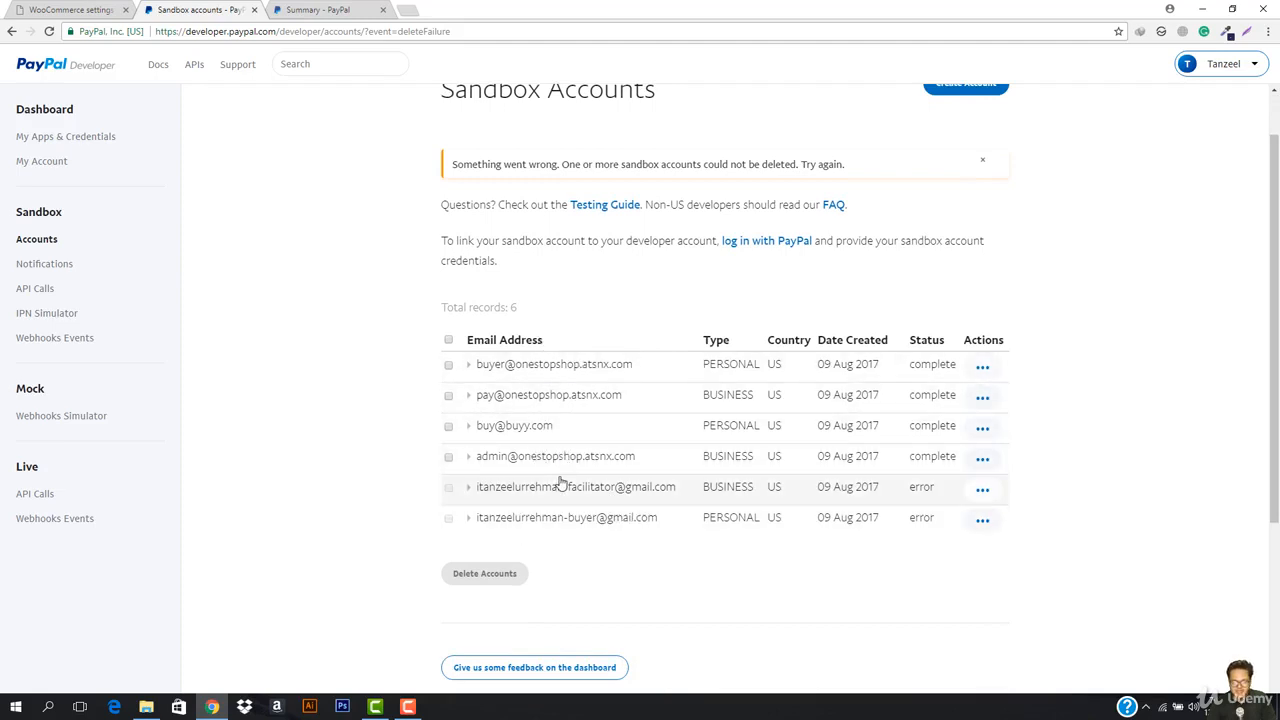
pyautogui.scroll(1, 535, 372)
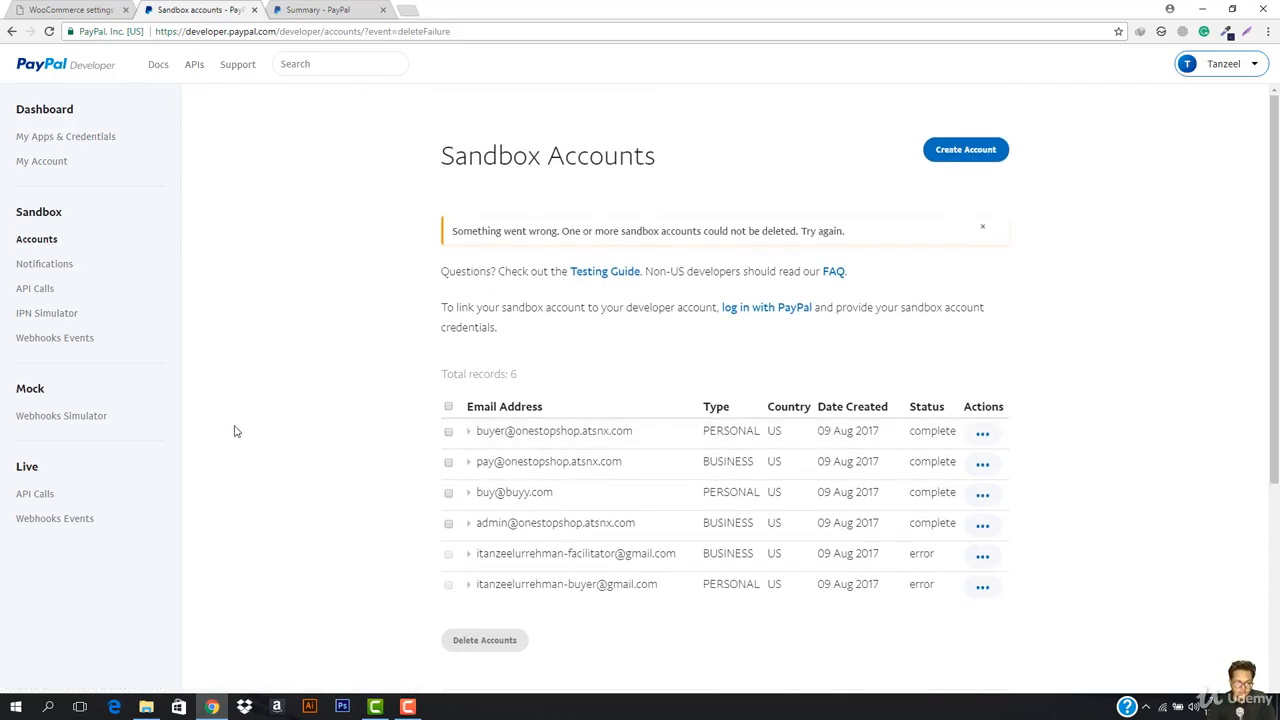
pyautogui.scroll(-3, 209, 477)
pyautogui.scroll(3, 210, 478)
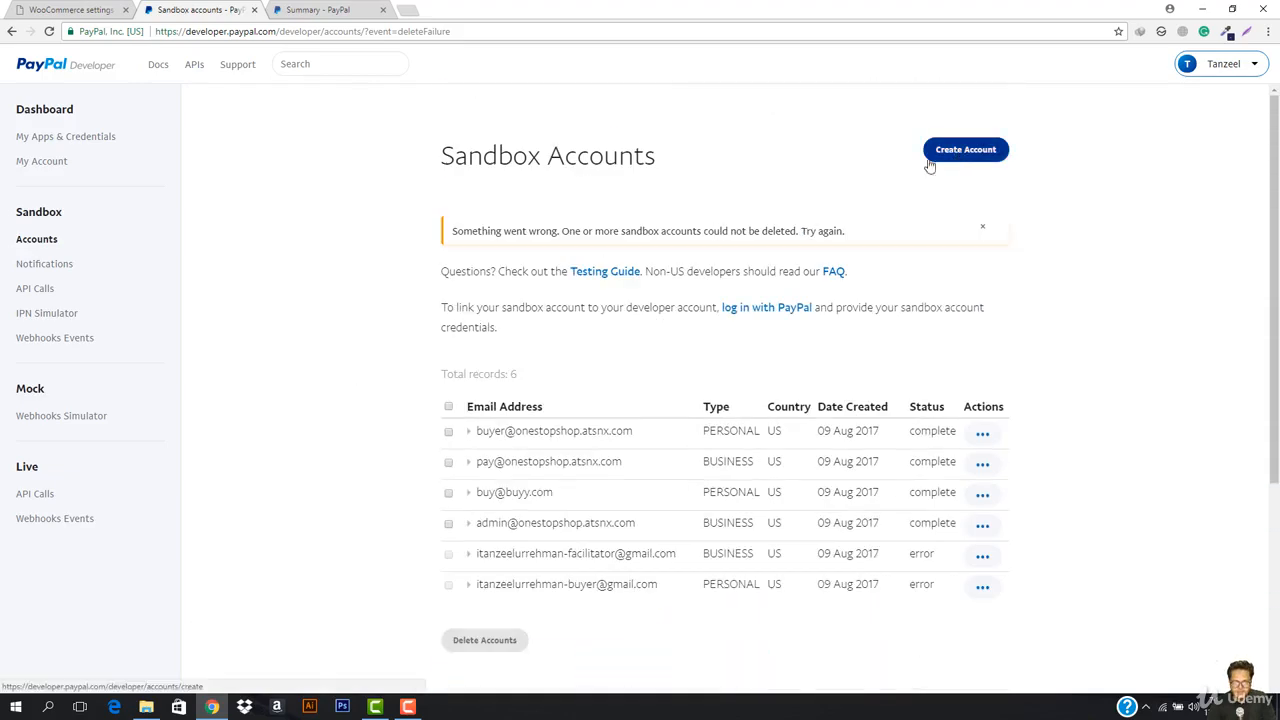
pyautogui.click(38, 10)
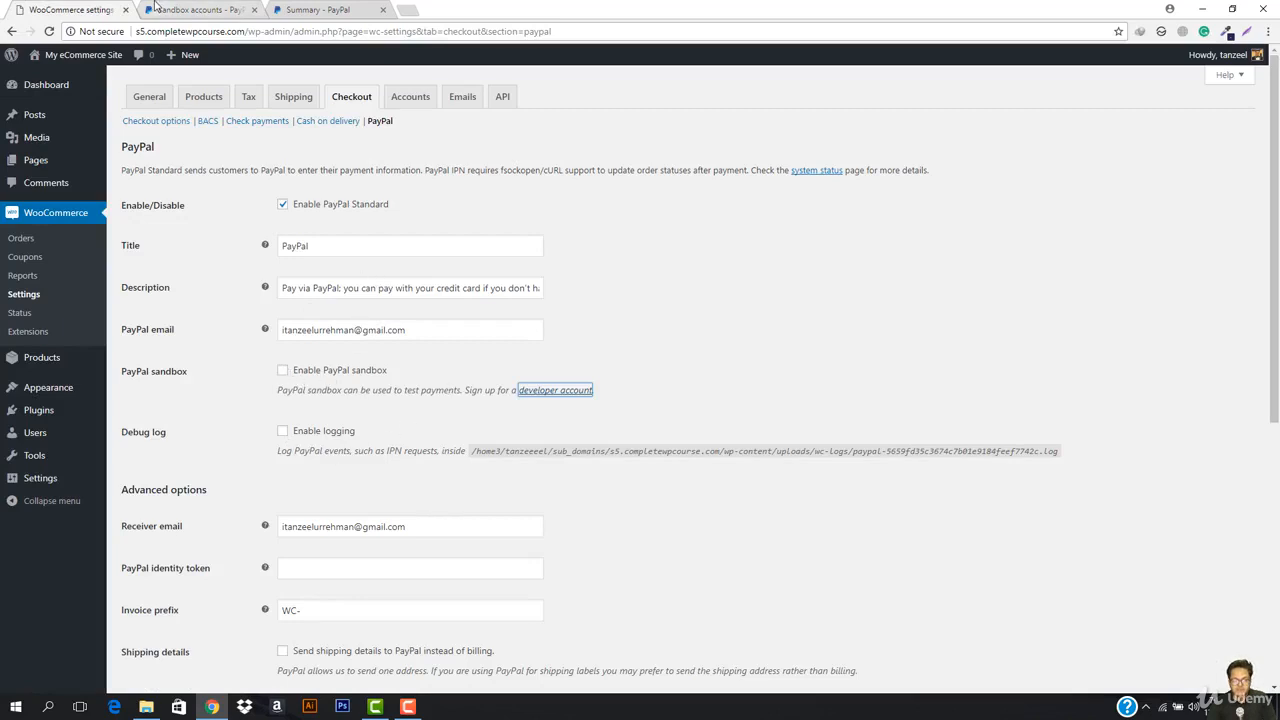
# Step: Start a new sandbox account in the United States as a Business account
pyautogui.click(155, 8)
pyautogui.click(984, 151)
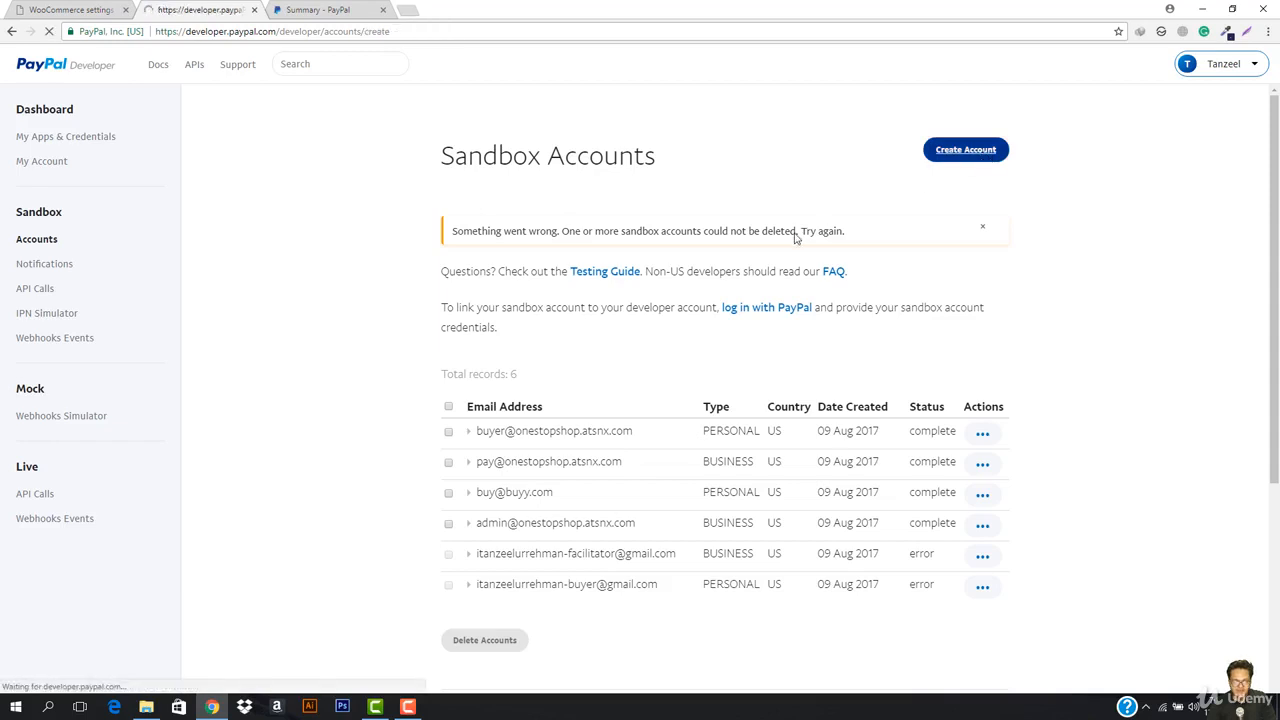
pyautogui.scroll(-2, 631, 347)
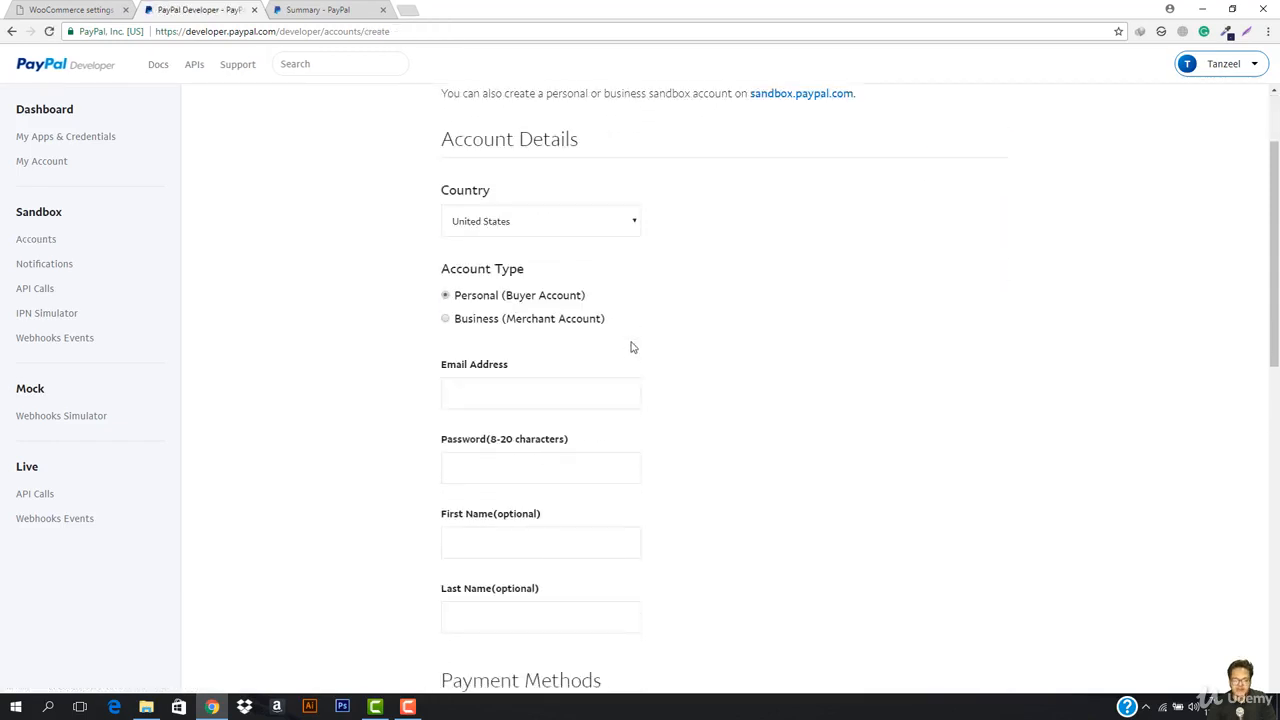
pyautogui.click(526, 233)
pyautogui.click(526, 236)
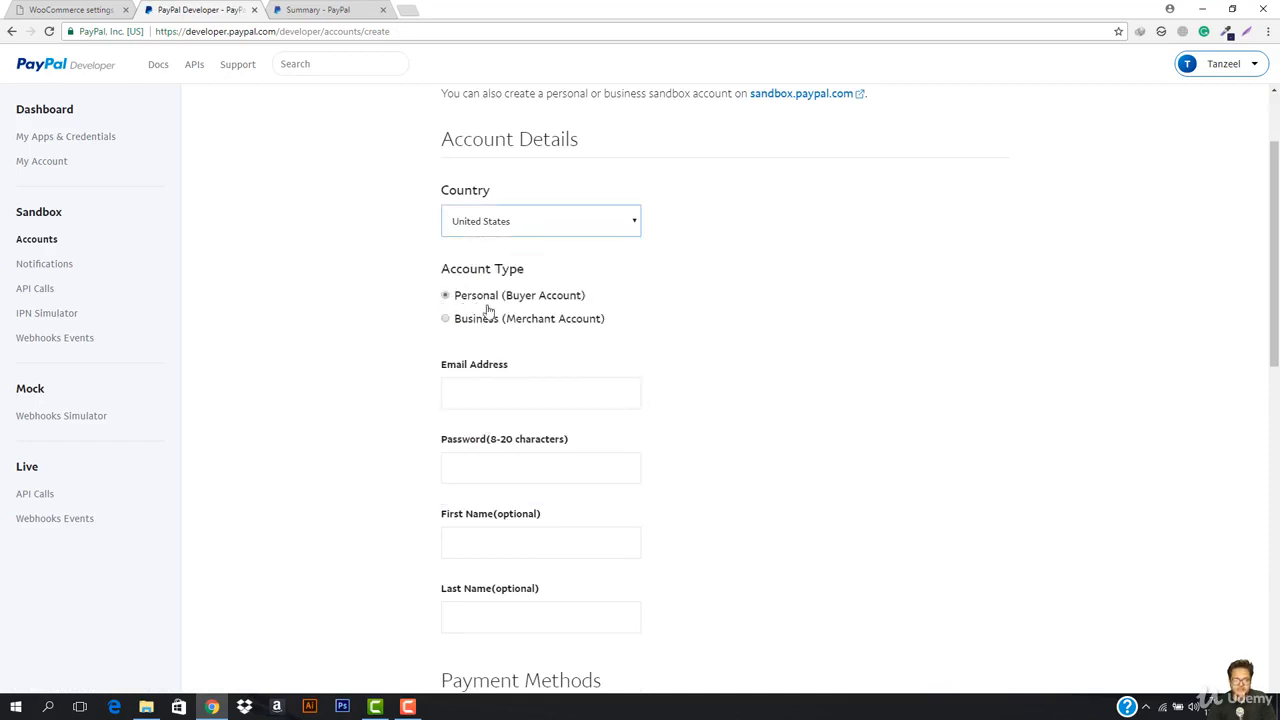
pyautogui.click(446, 318)
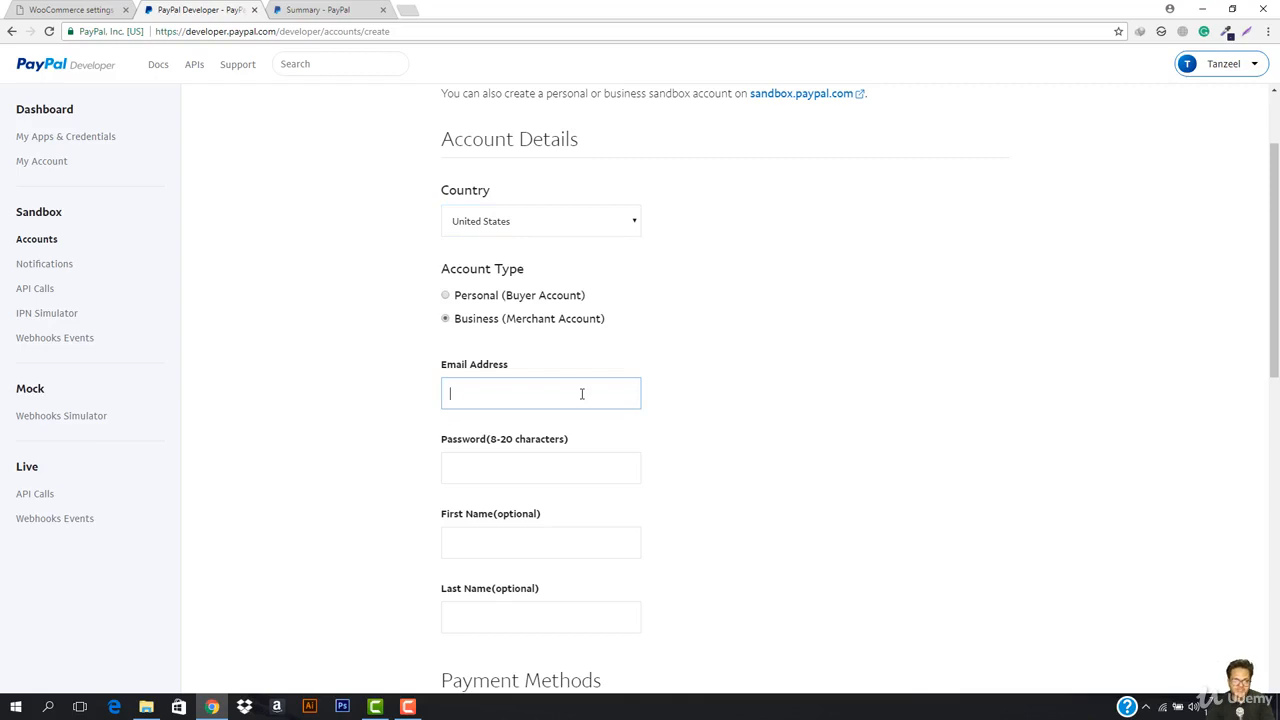
pyautogui.click(22, 8)
pyautogui.click(186, 9)
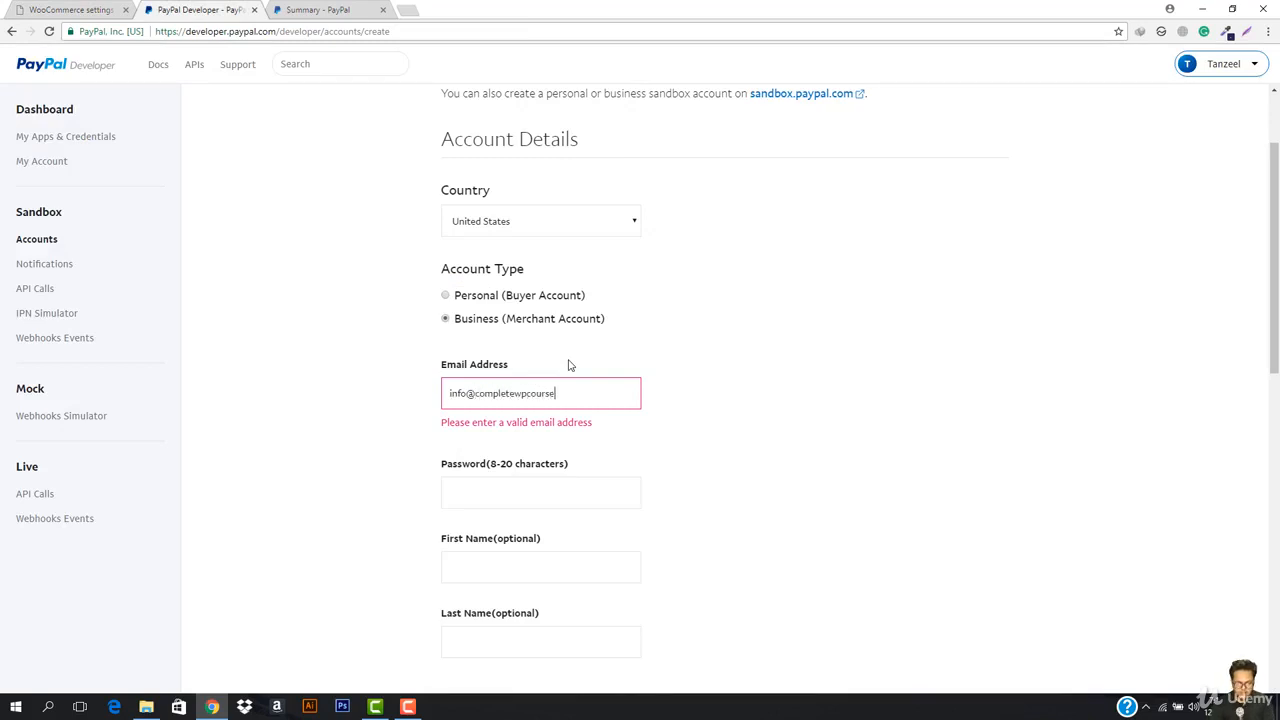
# Step: Fill in the account email and password, leaving the First Name field empty
pyautogui.write('.com')
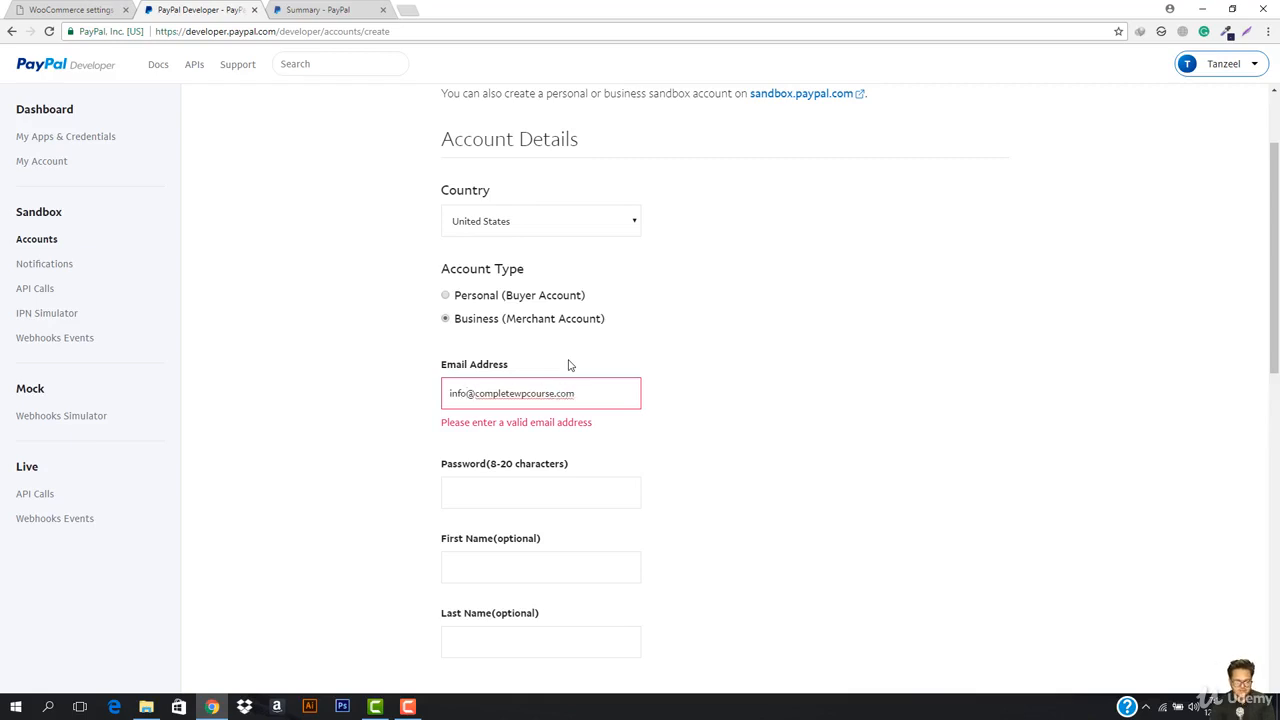
pyautogui.write('s5.')
pyautogui.scroll(-2, 577, 410)
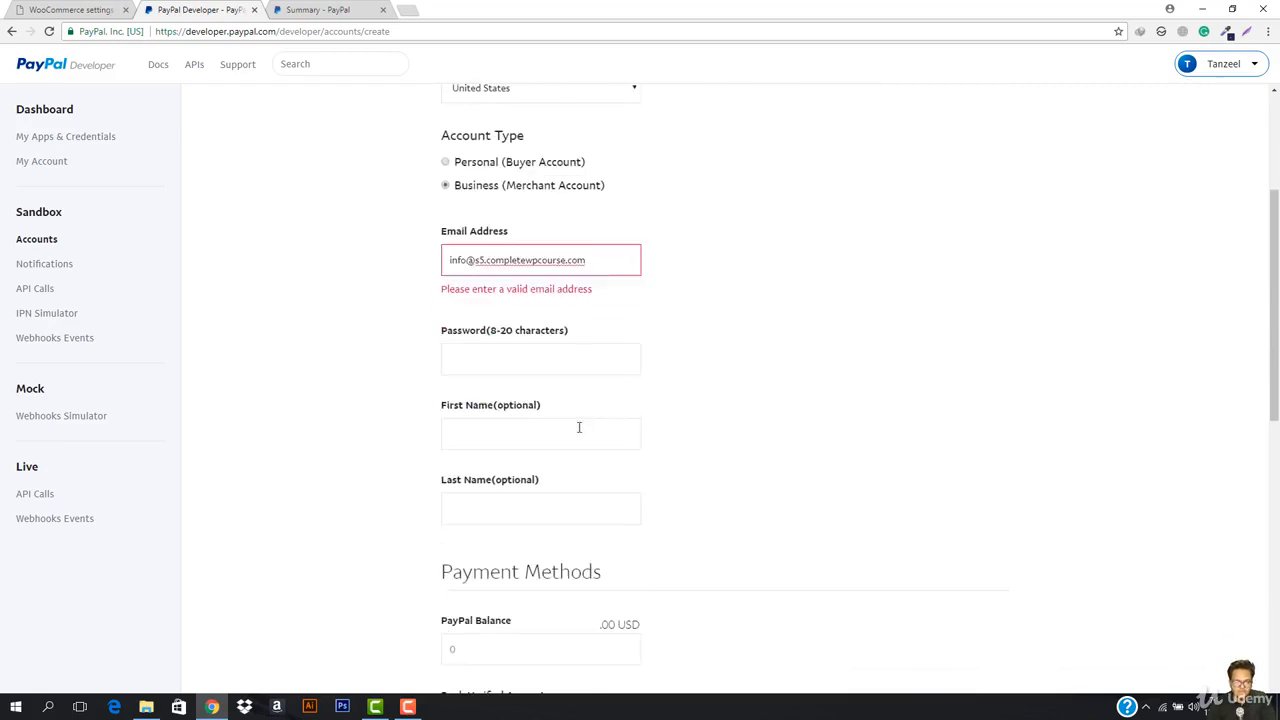
pyautogui.click(531, 345)
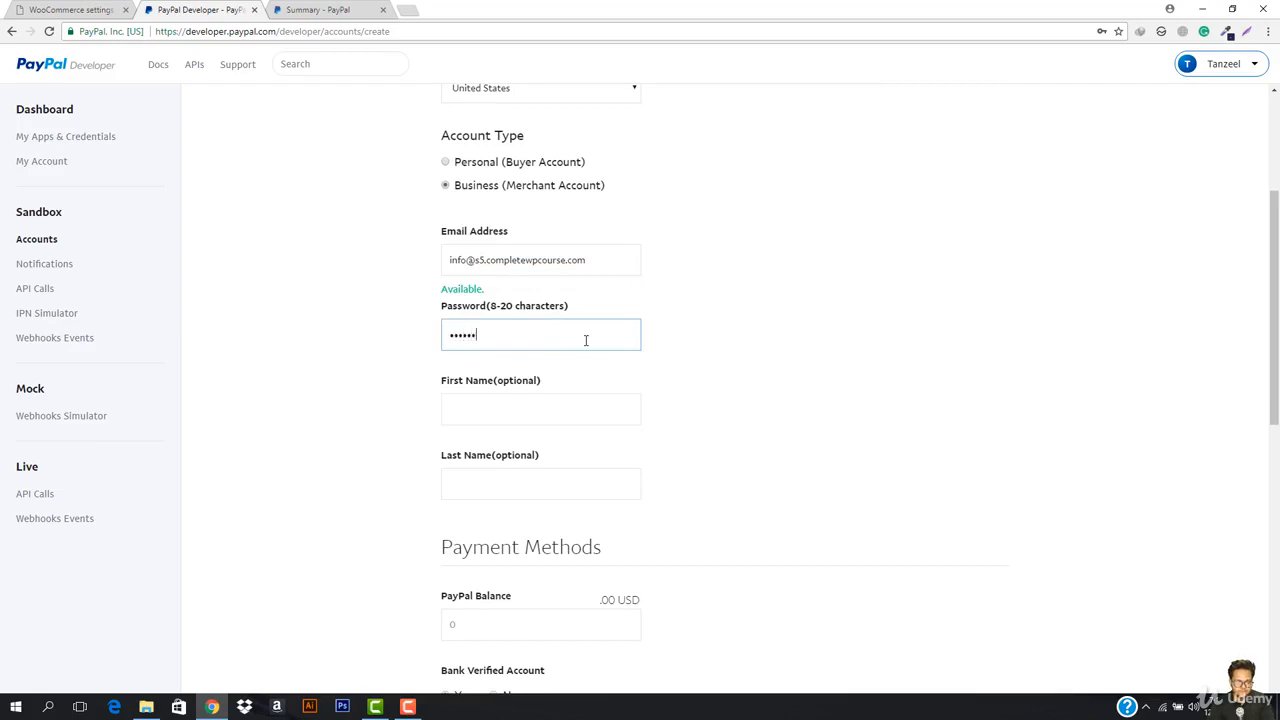
pyautogui.press('Tab')
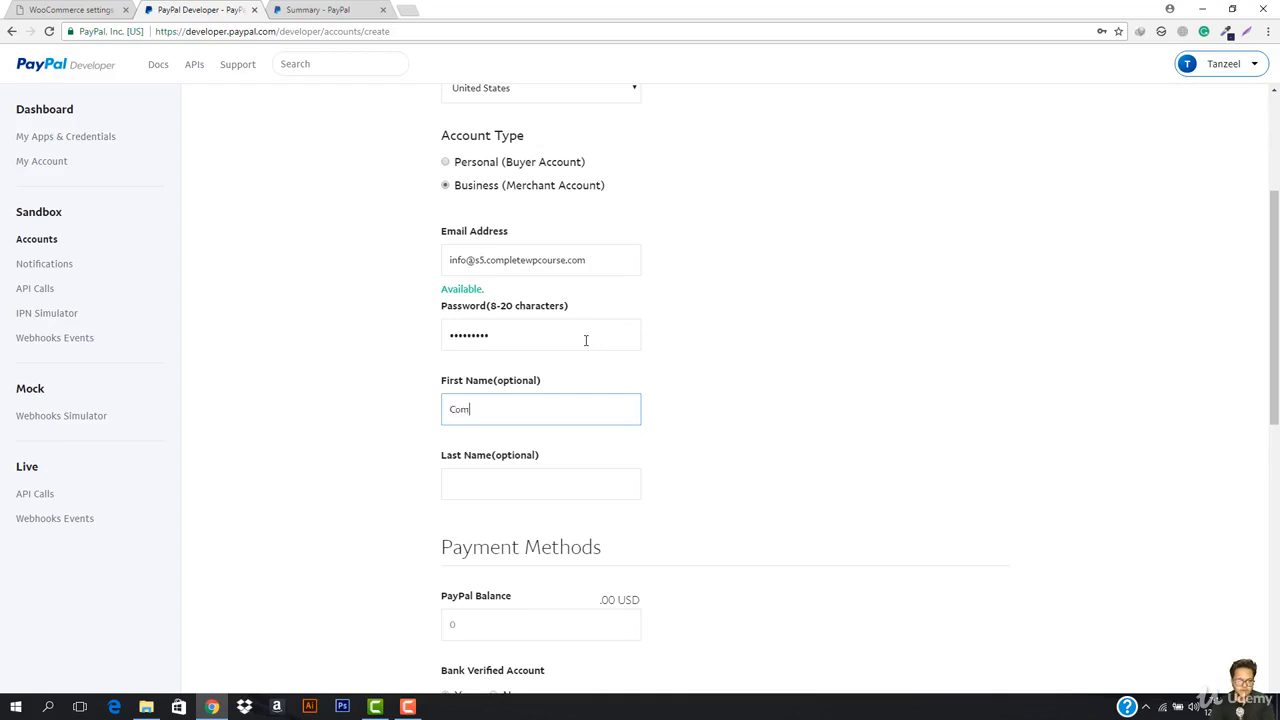
pyautogui.hotkey('ctrl', 'a')
pyautogui.press('BackSpace')
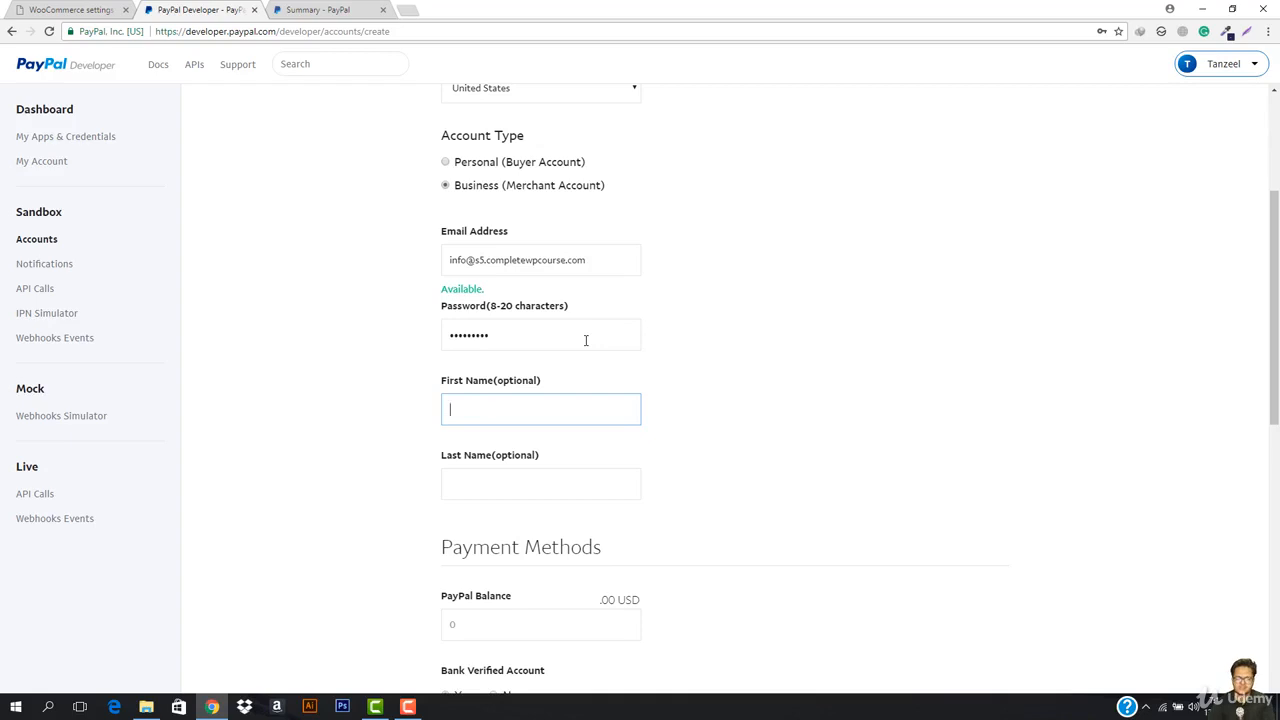
# Step: Give it a 5000 USD PayPal balance and MasterCard, create the account, and return to WooCommerce
pyautogui.scroll(-3, 584, 343)
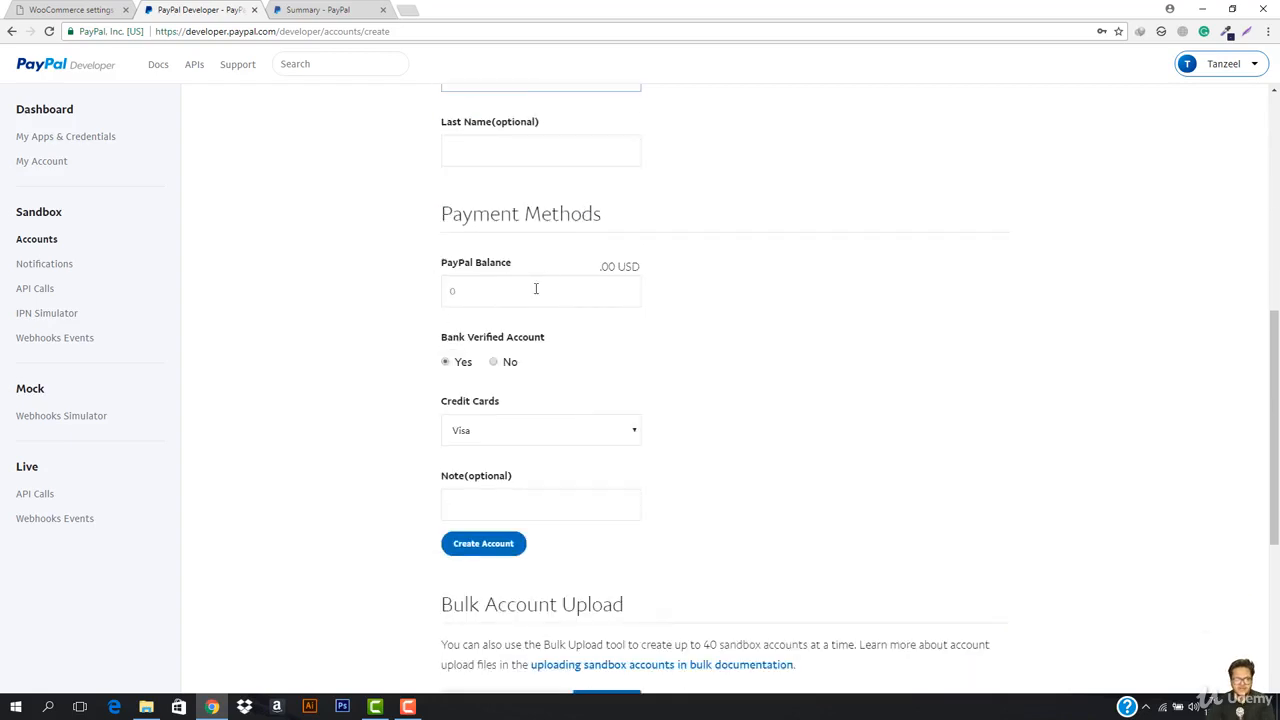
pyautogui.click(536, 289)
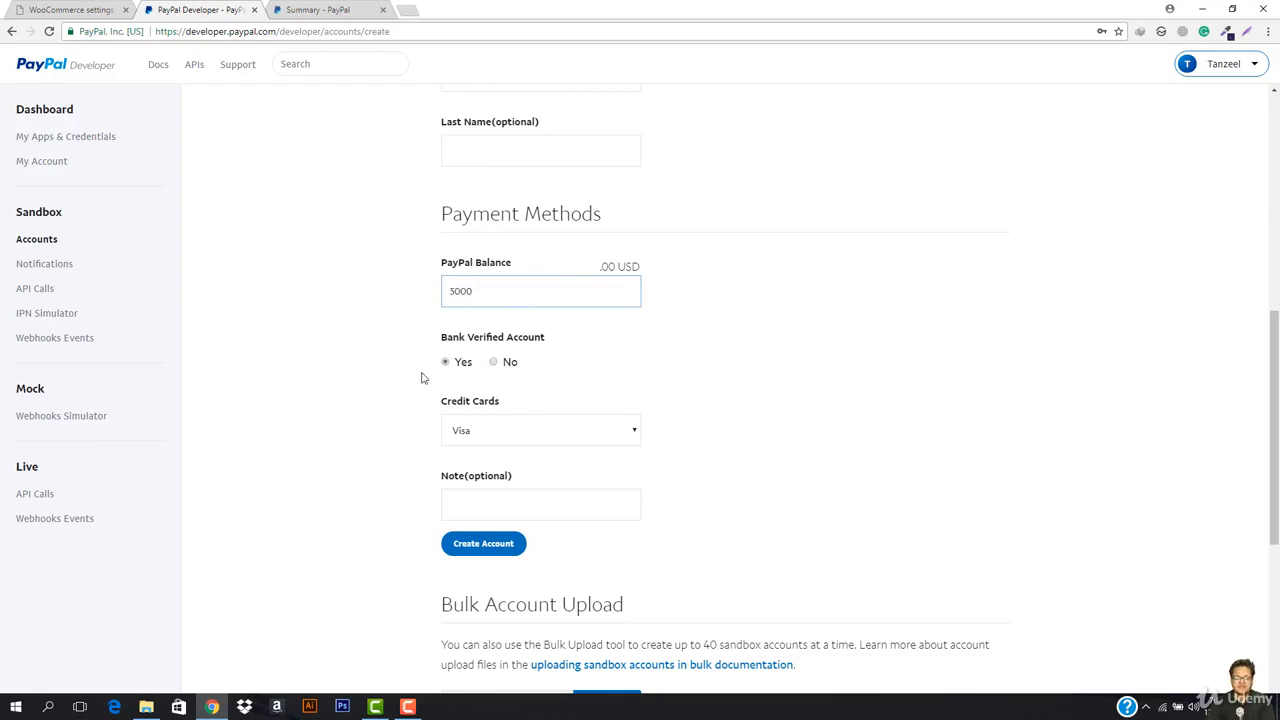
pyautogui.click(494, 436)
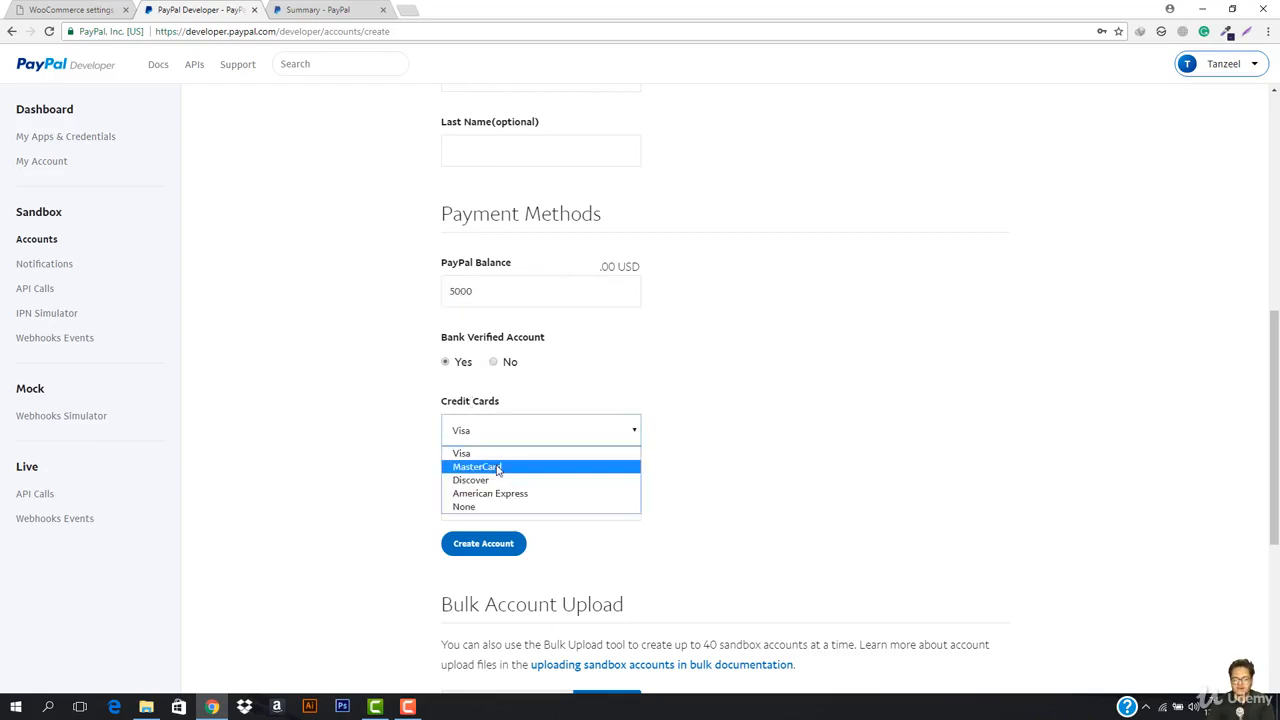
pyautogui.click(495, 464)
pyautogui.scroll(-2, 500, 545)
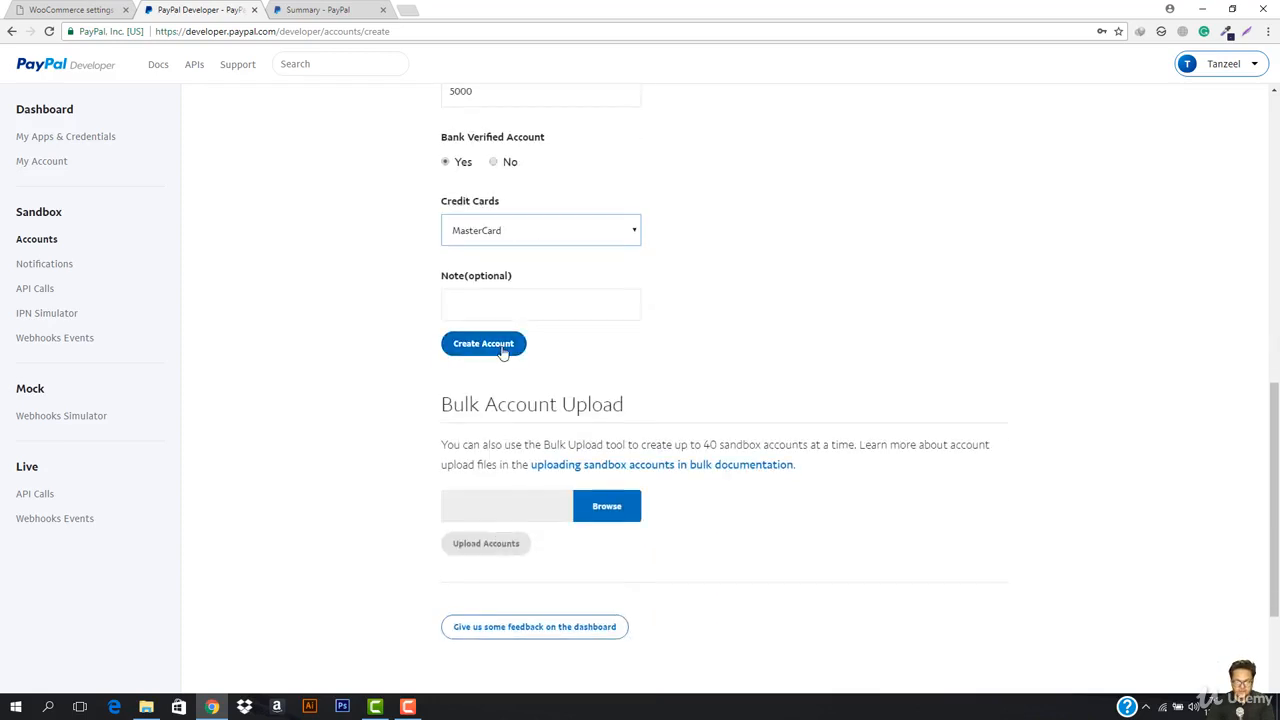
pyautogui.click(470, 358)
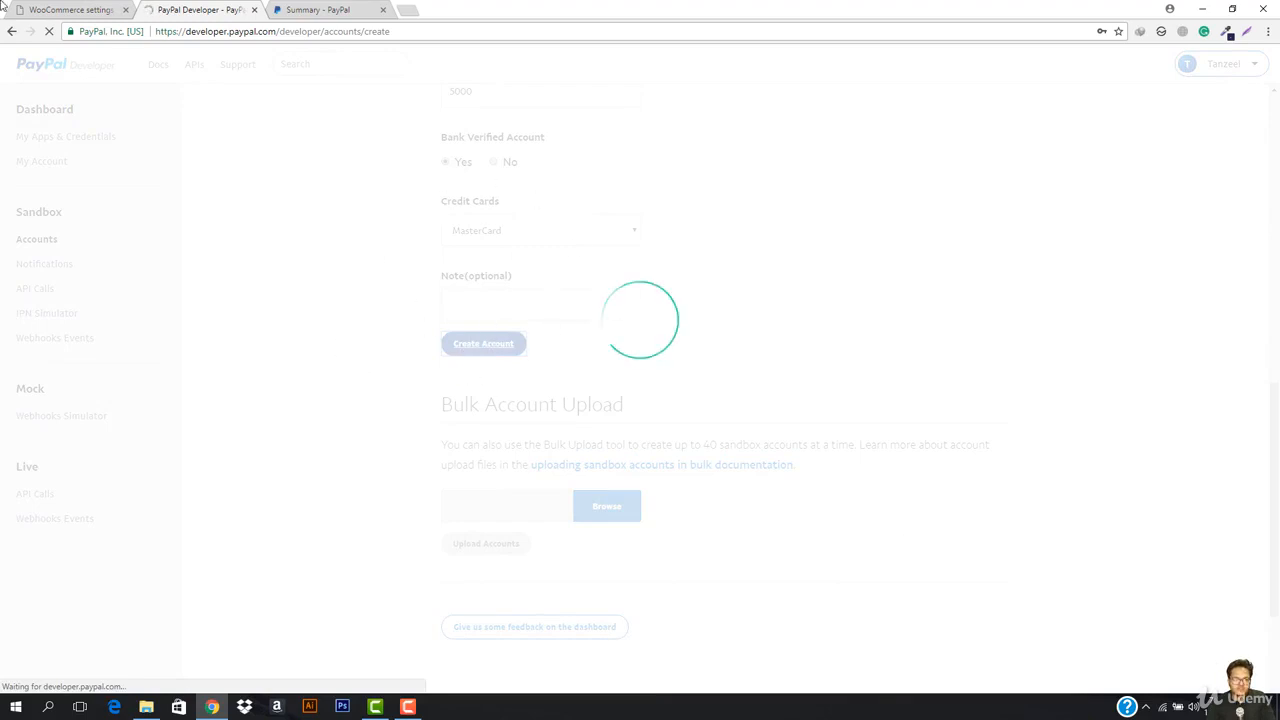
pyautogui.click(84, 9)
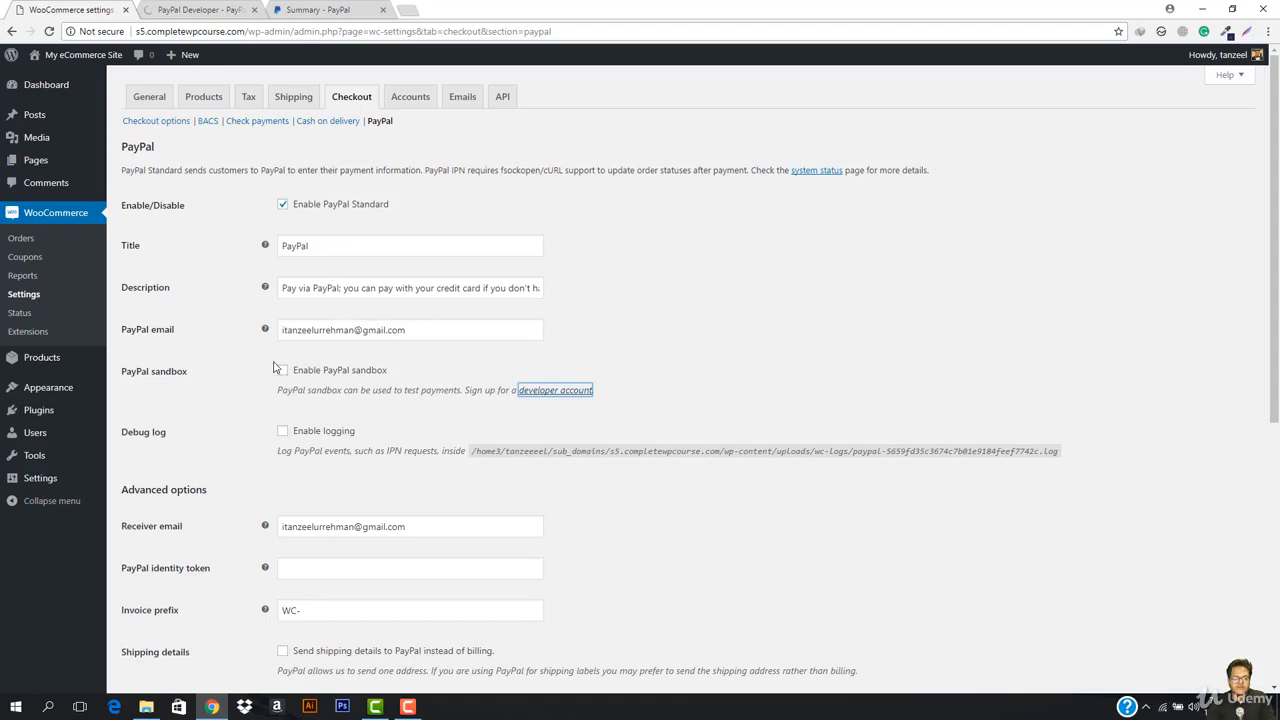
# Step: Enable PayPal sandbox and enter the sandbox business address as the PayPal email
pyautogui.click(189, 9)
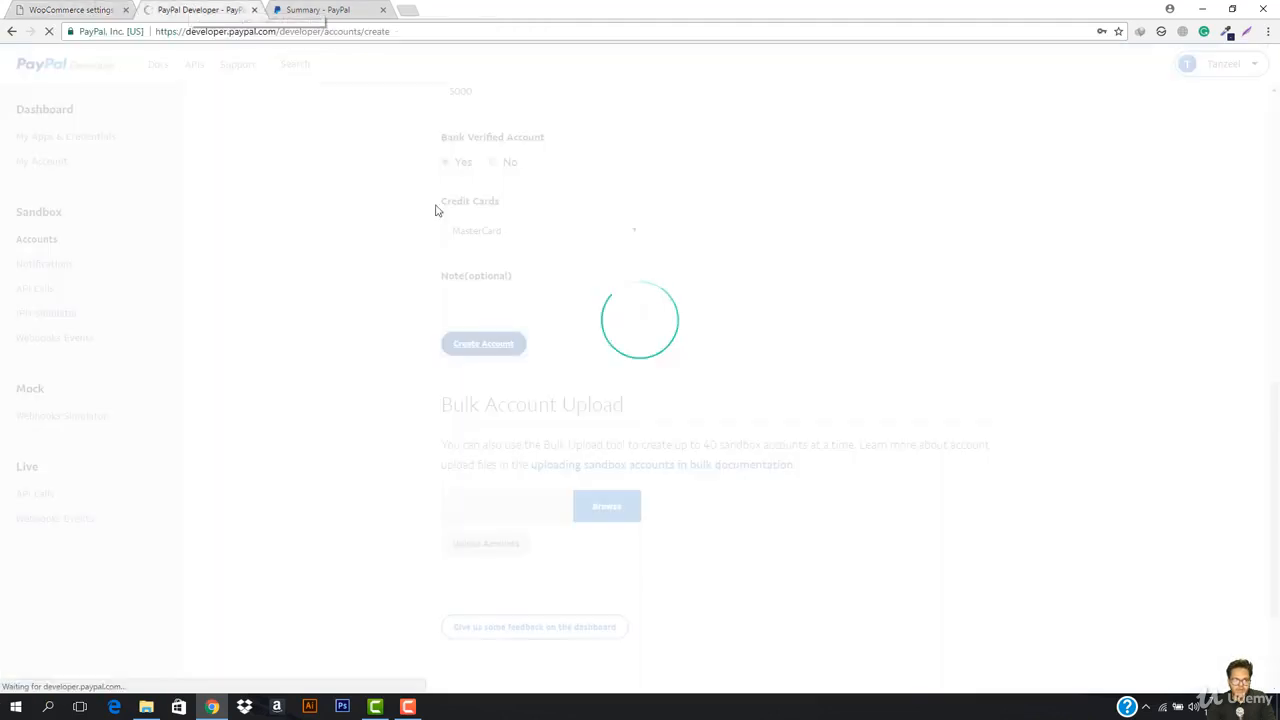
pyautogui.click(18, 6)
pyautogui.click(283, 371)
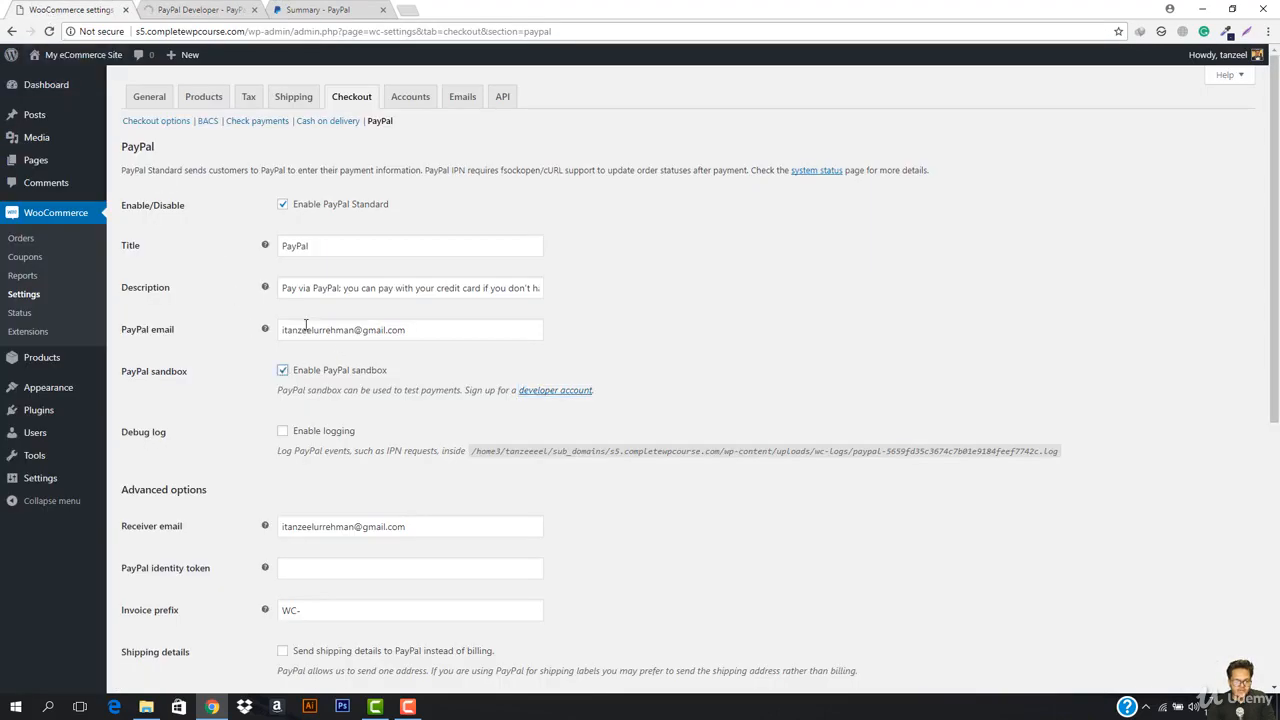
pyautogui.tripleClick(303, 325)
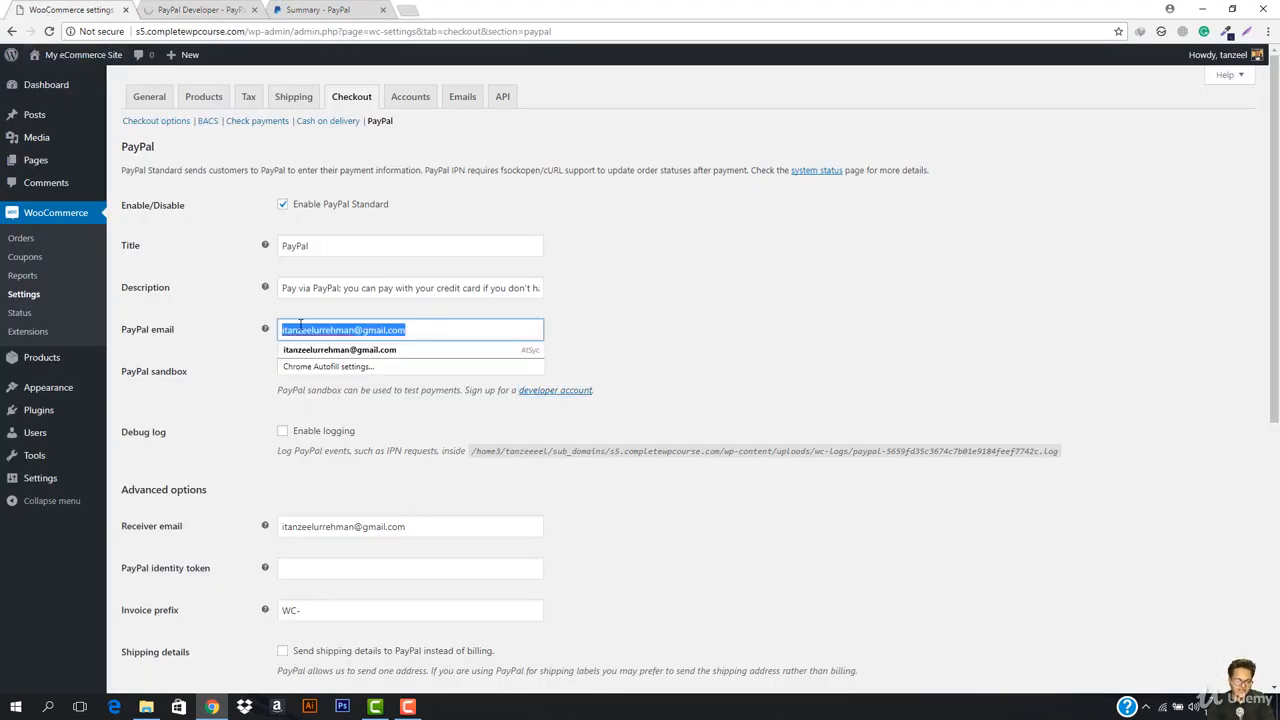
pyautogui.write('sb')
pyautogui.press('BackSpace')
pyautogui.press('BackSpace')
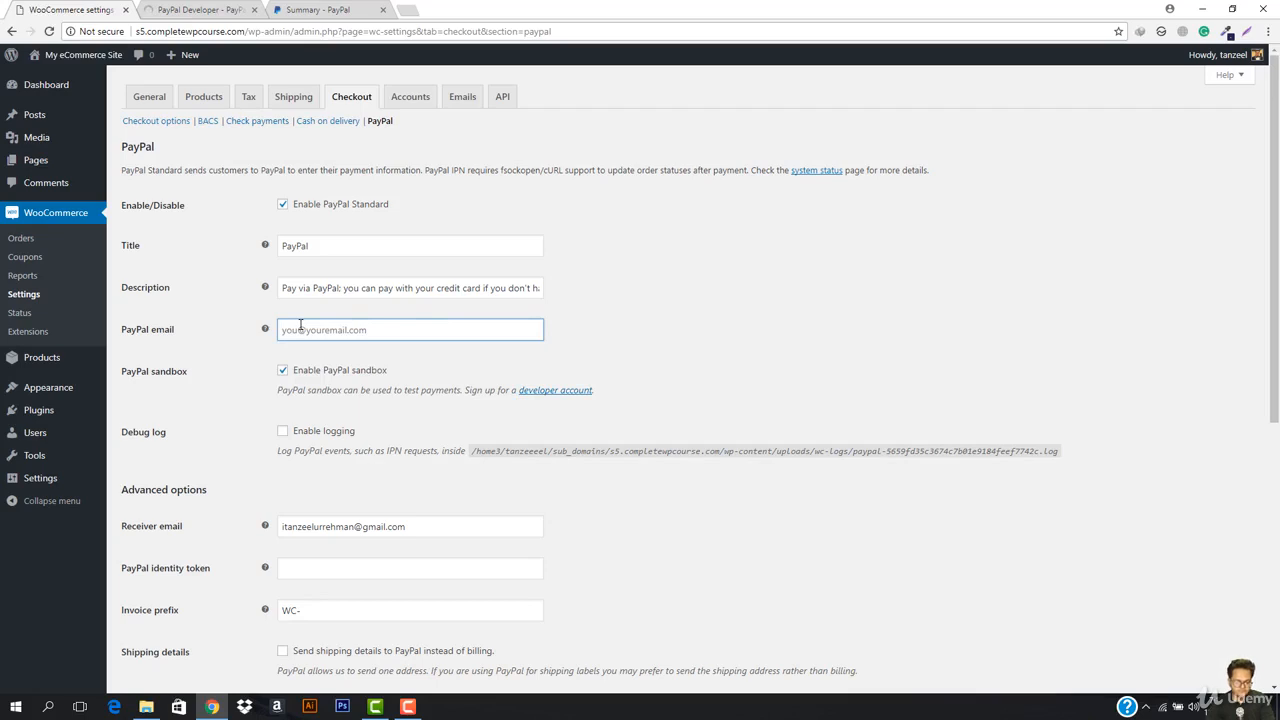
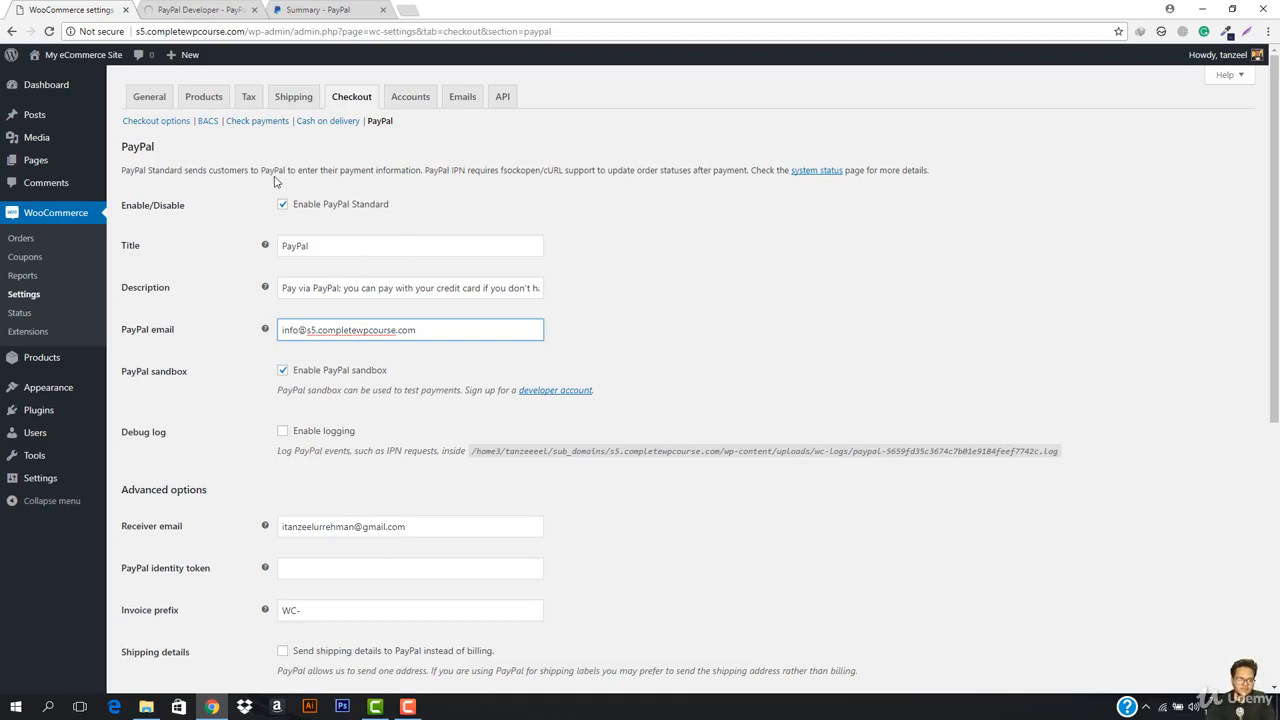
# Step: Paste the same sandbox address into Receiver email and save the PayPal settings
pyautogui.scroll(-2, 341, 432)
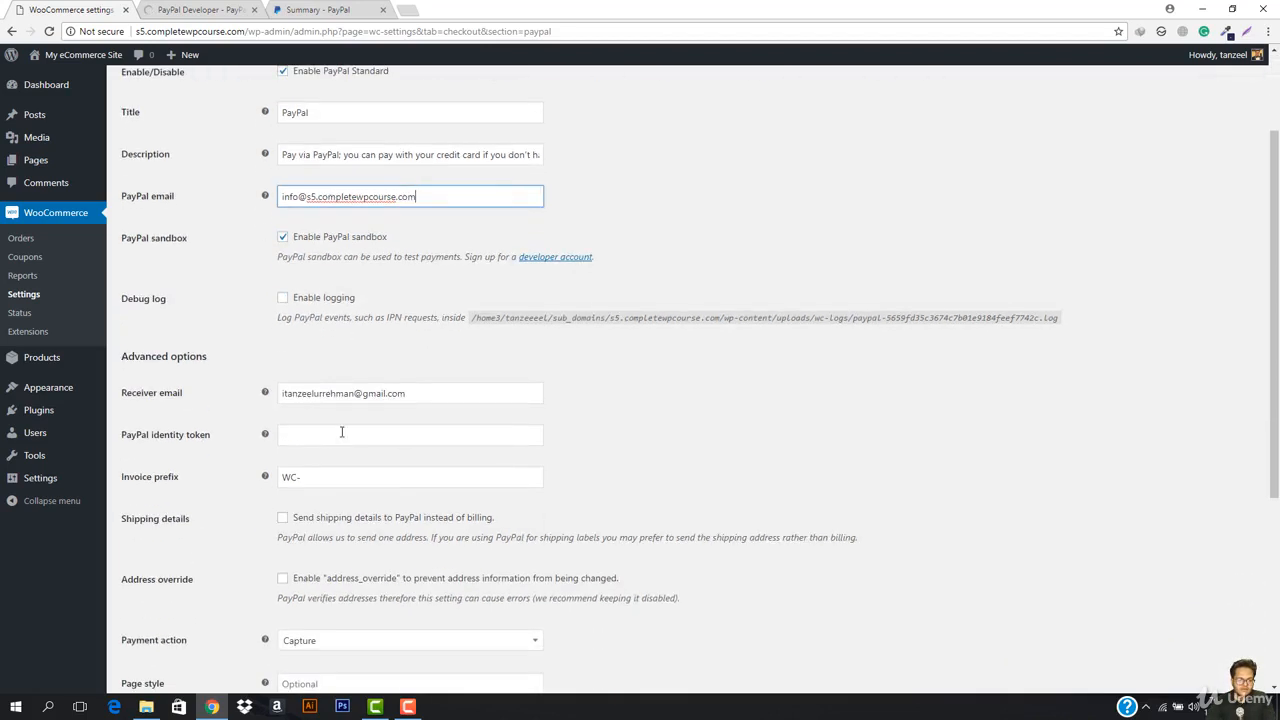
pyautogui.tripleClick(411, 397)
pyautogui.tripleClick(375, 194)
pyautogui.hotkey('ctrl', 'c')
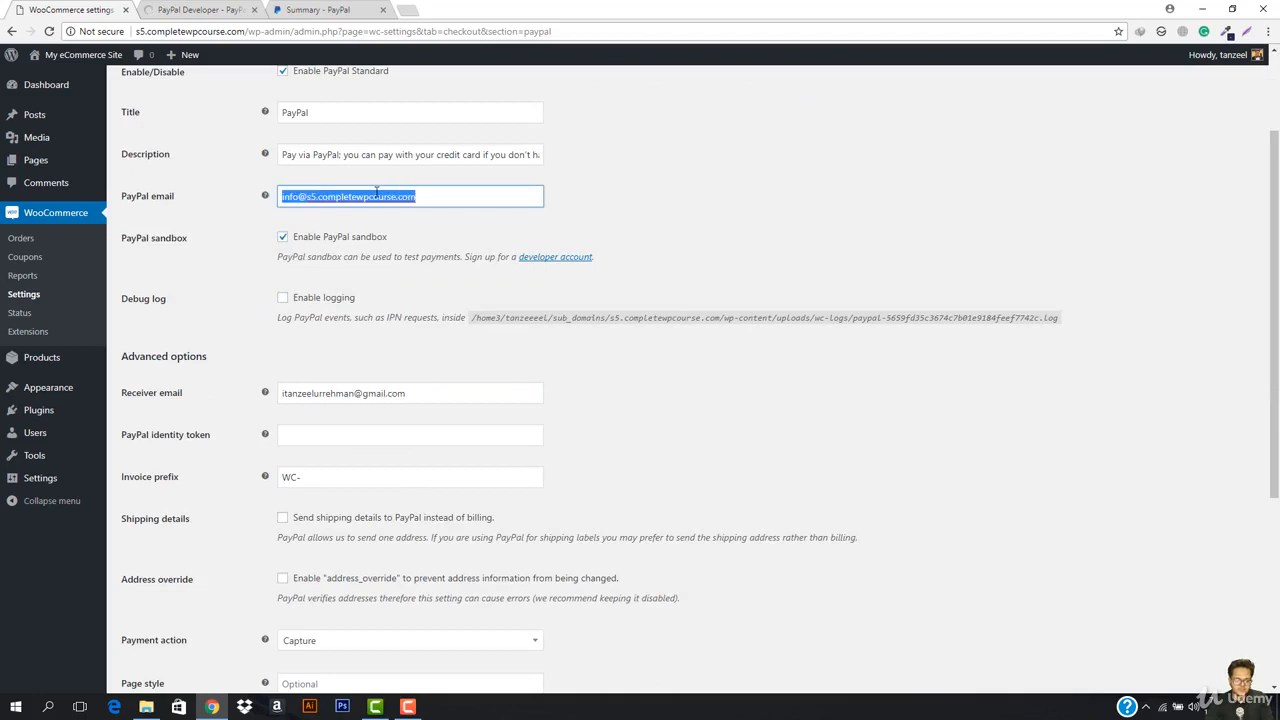
pyautogui.click(405, 393)
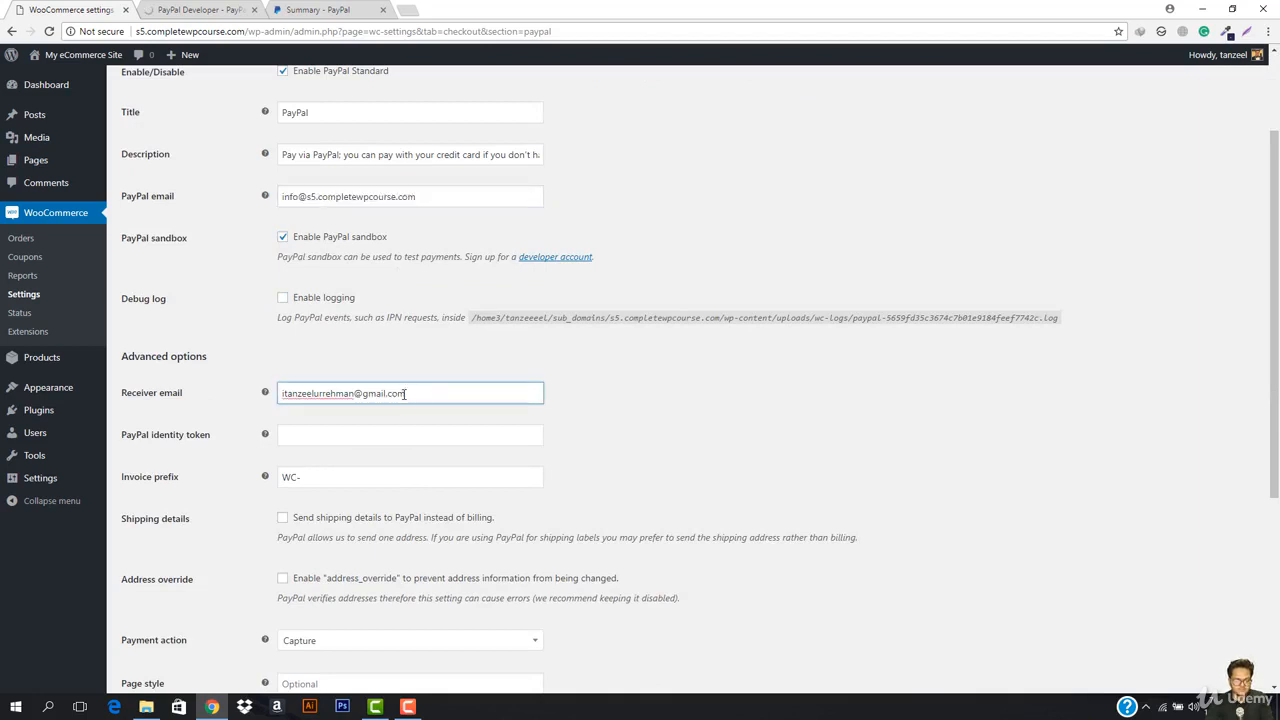
pyautogui.hotkey('ctrl', 'a')
pyautogui.hotkey('ctrl', 'v')
pyautogui.scroll(-4, 404, 403)
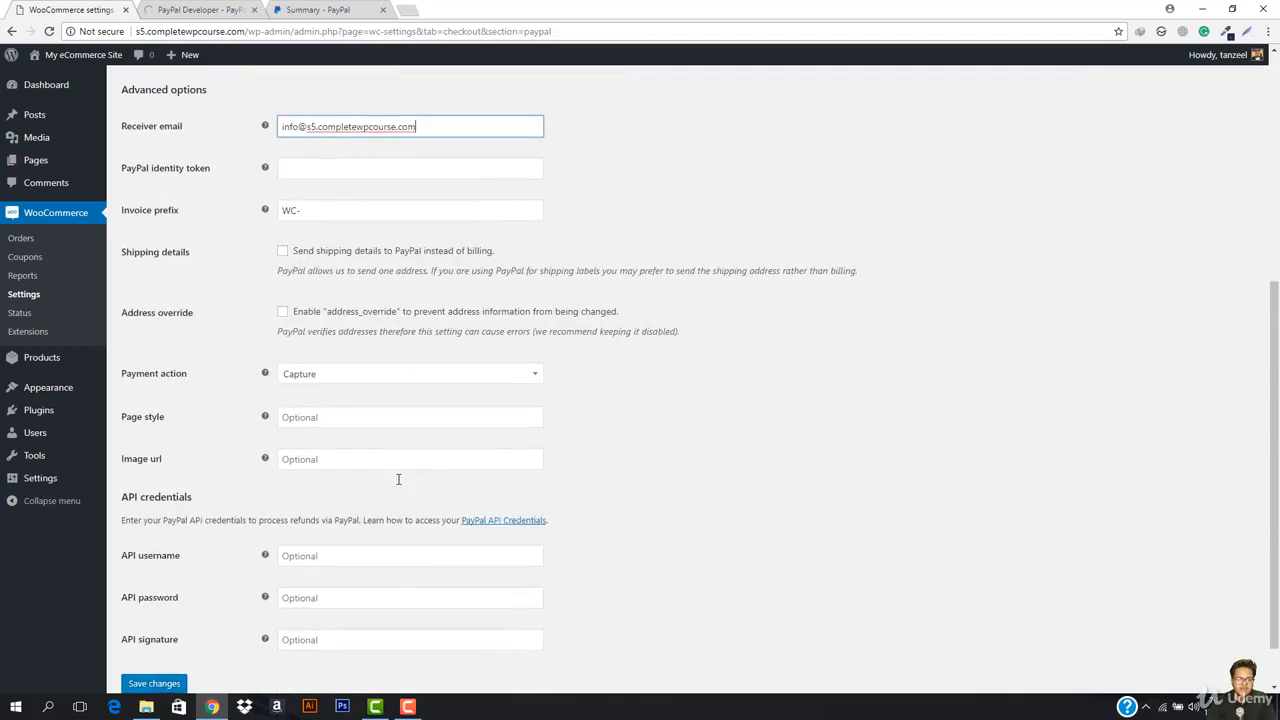
pyautogui.click(160, 631)
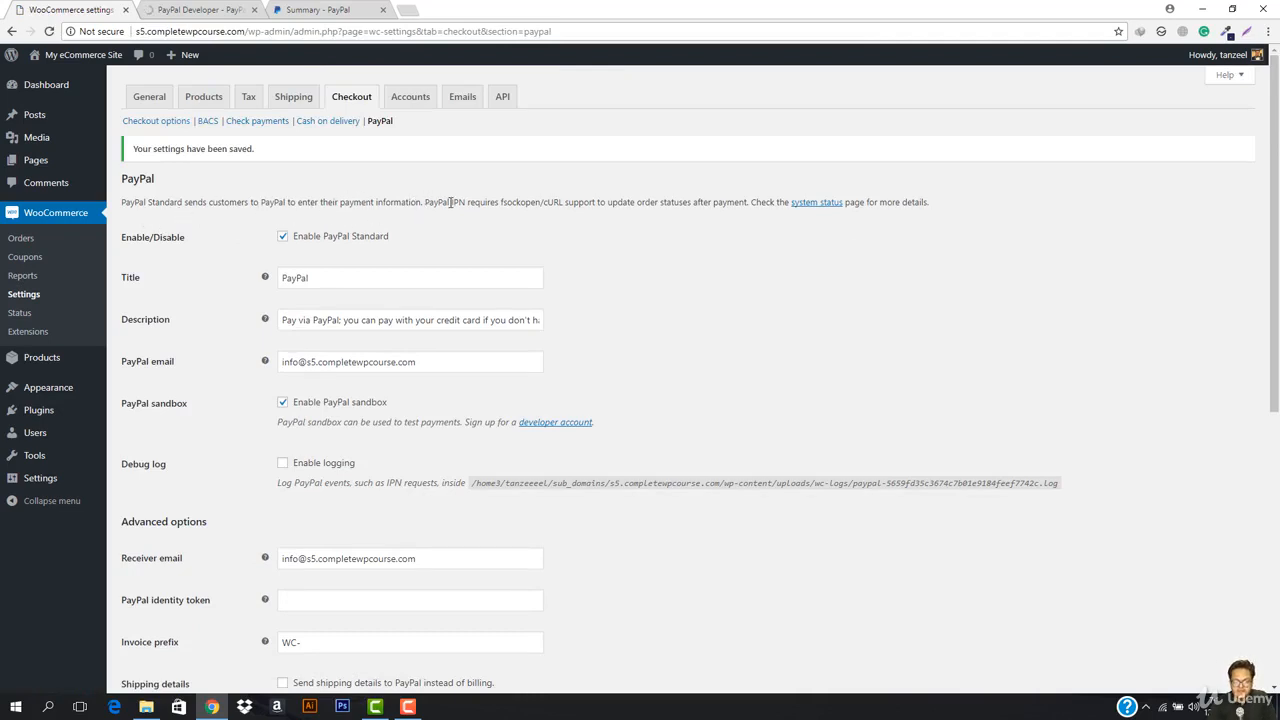
# Step: Look over the PayPal IPN note and system status, then view the PayPal sandbox accounts list
pyautogui.moveTo(420, 204); pyautogui.dragTo(586, 220)
pyautogui.click(586, 222)
pyautogui.click(815, 204)
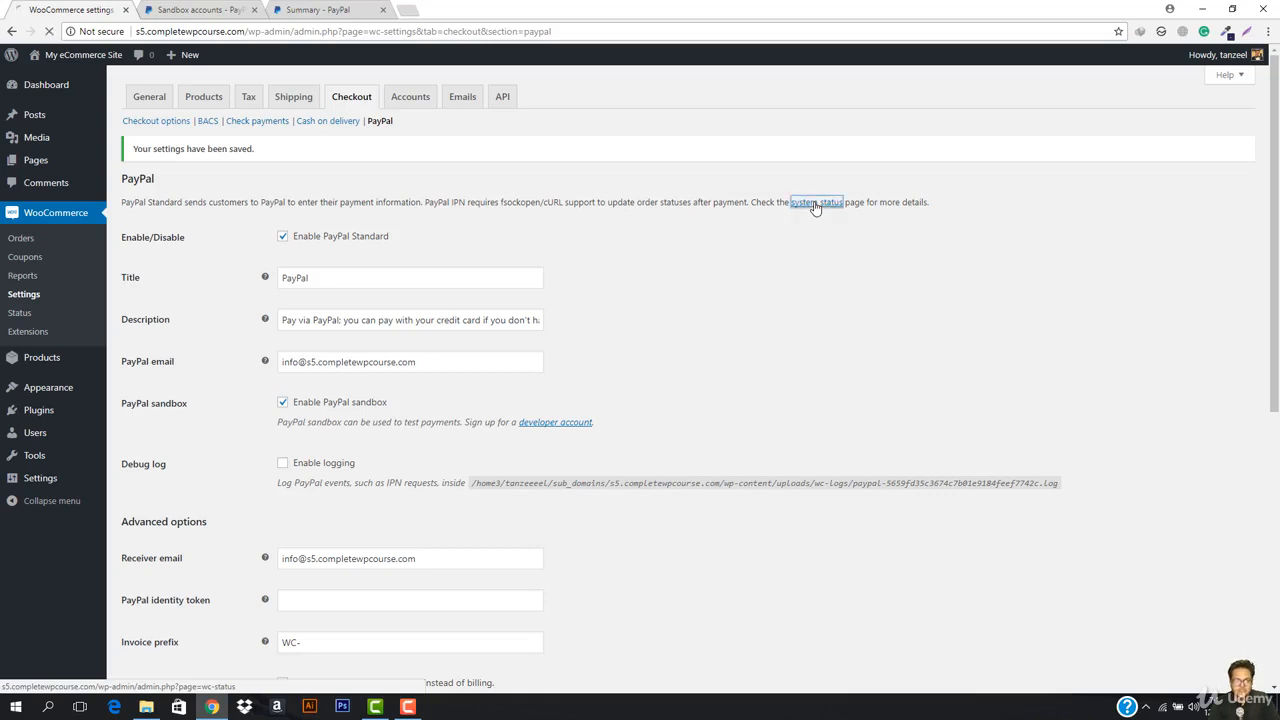
pyautogui.click(190, 9)
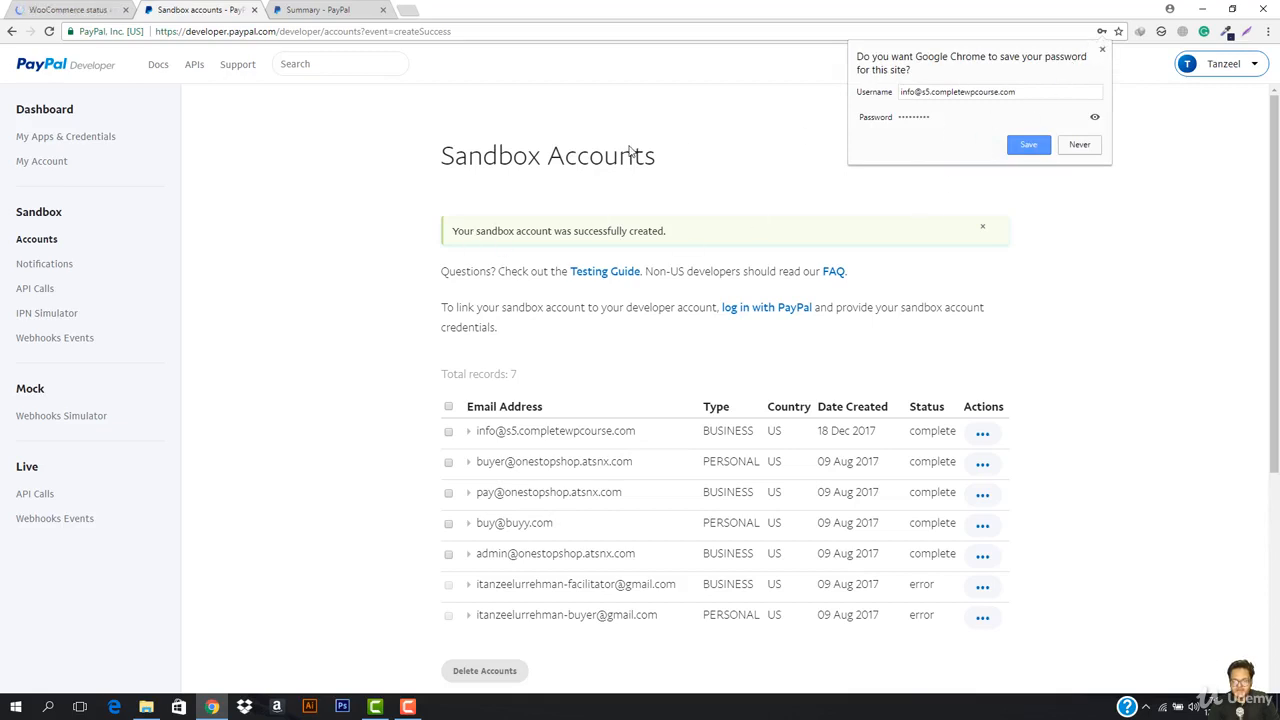
# Step: Start another sandbox account and enter the buyer's email address and a valid password
pyautogui.click(1100, 49)
pyautogui.scroll(-2, 750, 412)
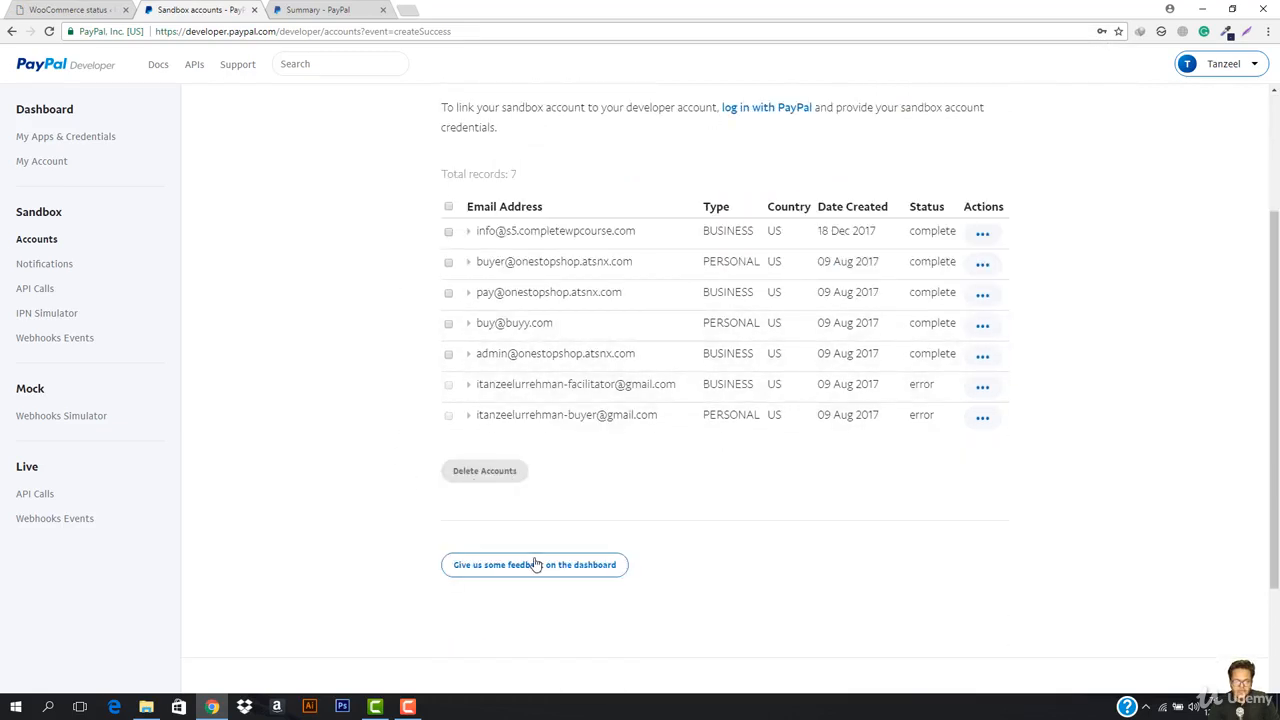
pyautogui.scroll(2, 903, 543)
pyautogui.click(958, 152)
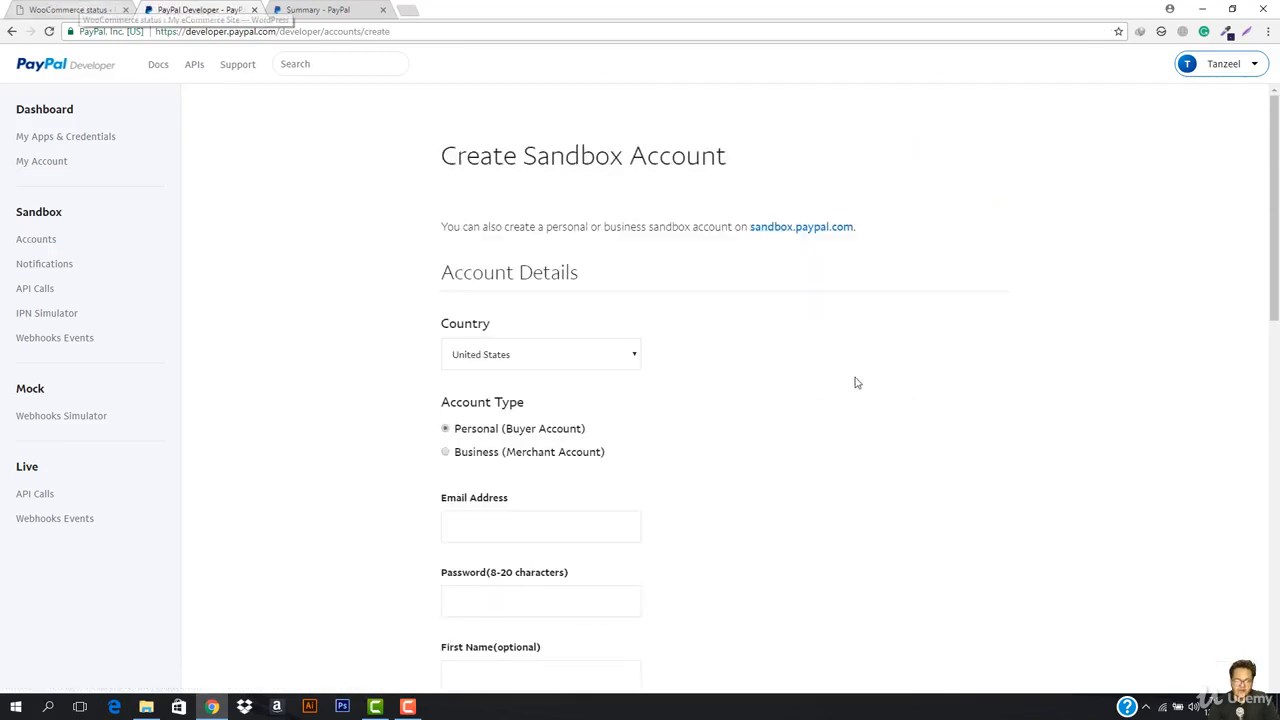
pyautogui.click(493, 528)
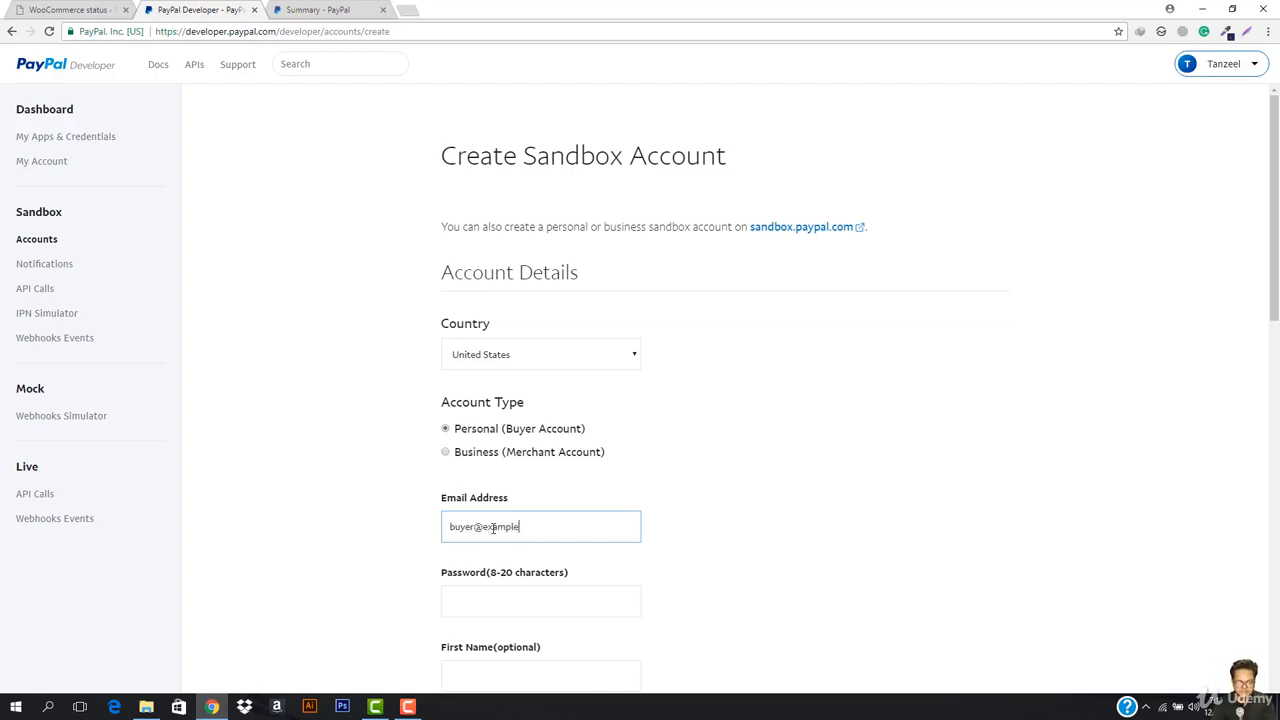
pyautogui.press('Tab')
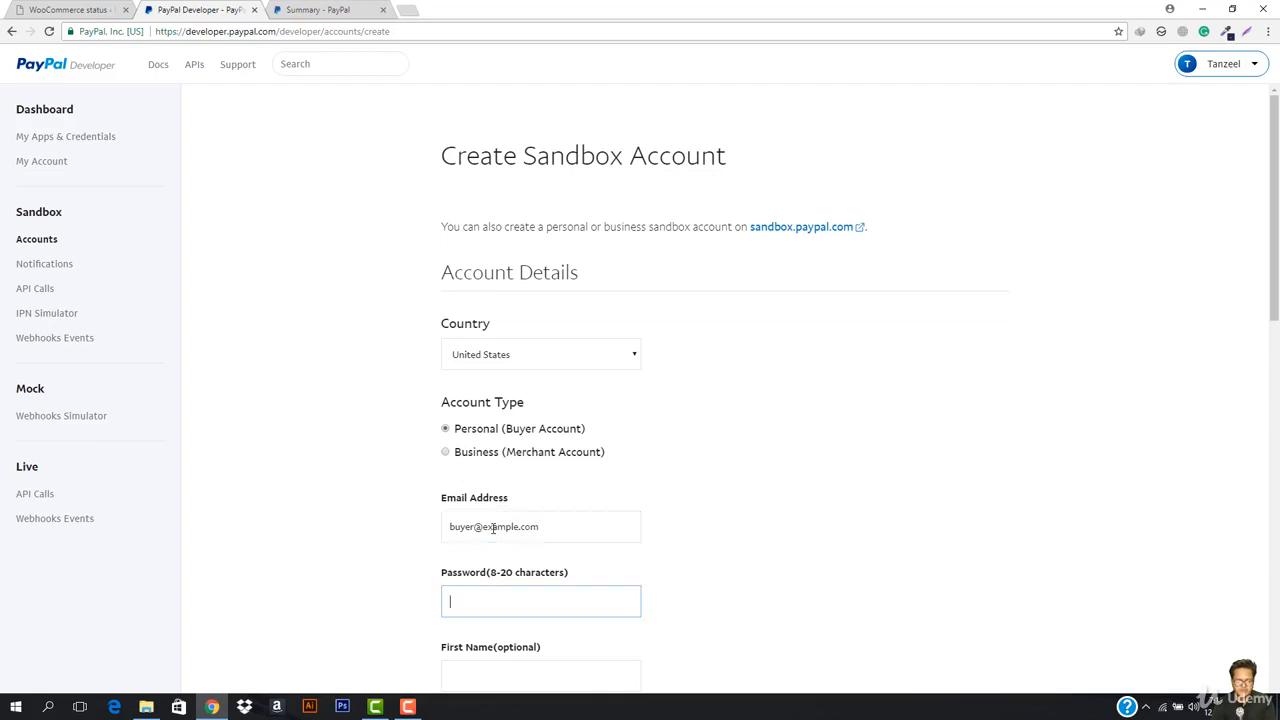
pyautogui.write('1')
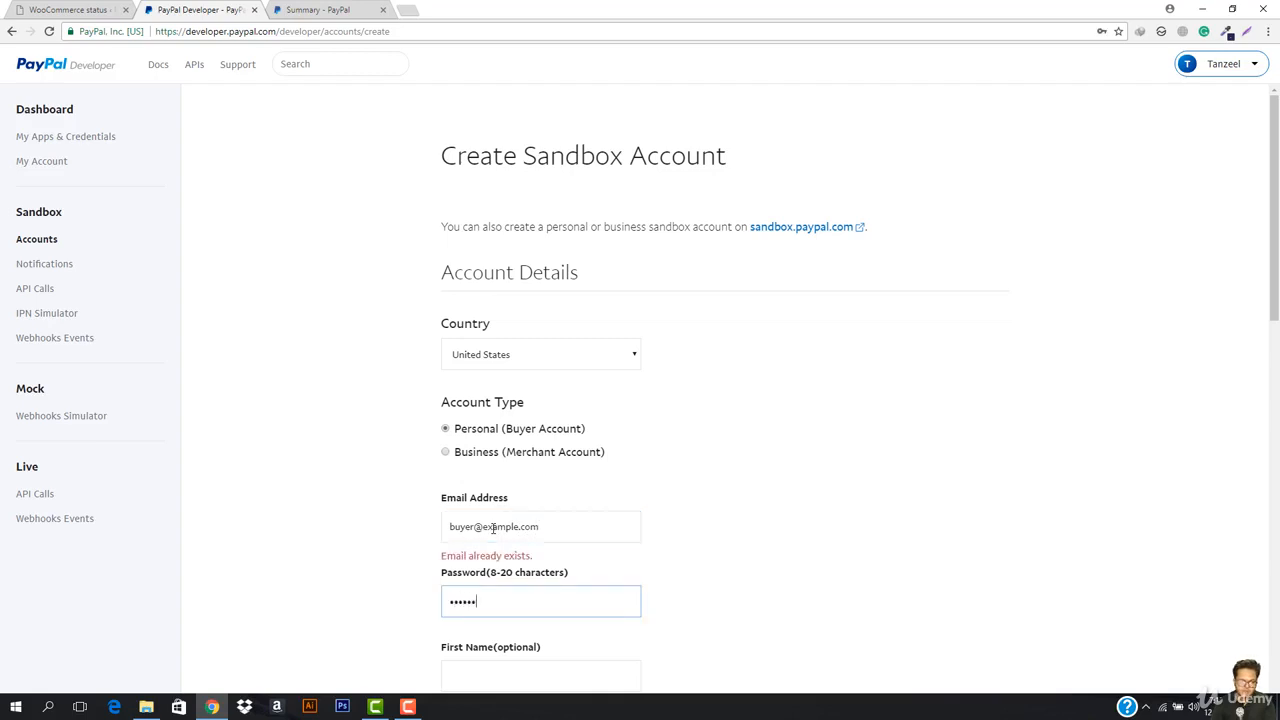
pyautogui.click(476, 527)
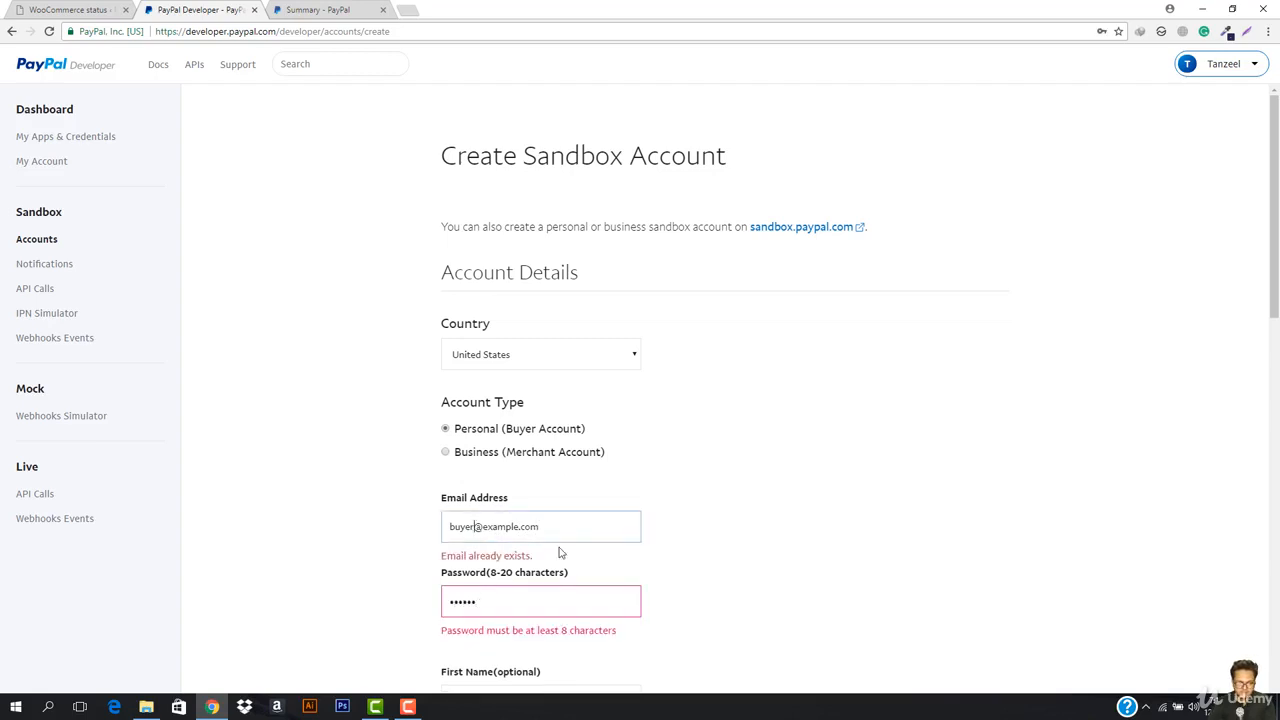
pyautogui.write('s')
pyautogui.doubleClick(505, 610)
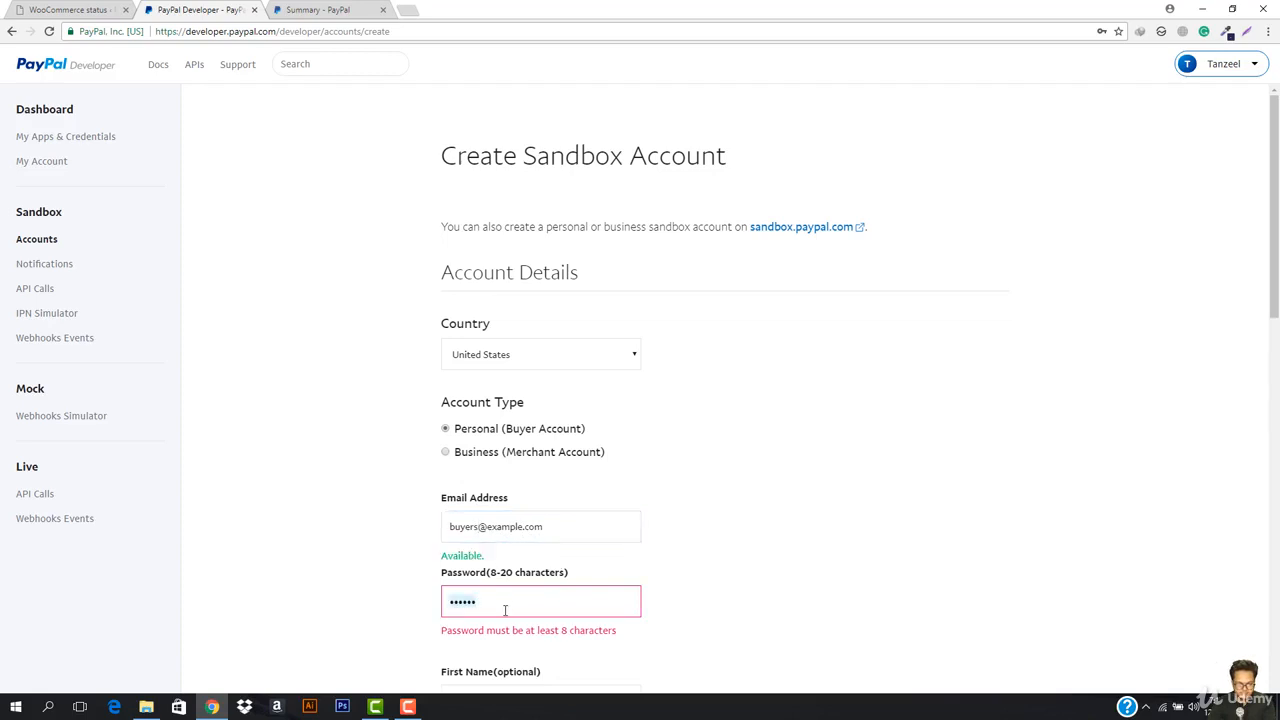
pyautogui.write('1')
pyautogui.press('Tab')
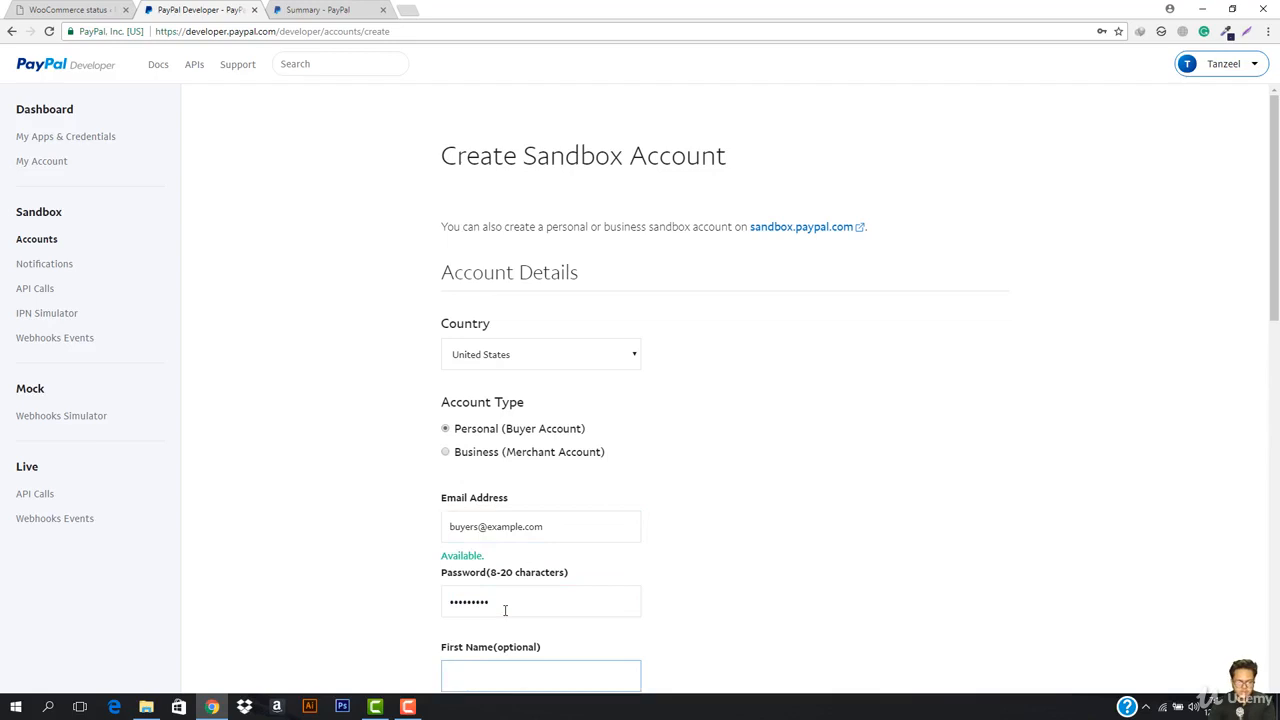
# Step: Give the buyer account a 5000000 USD PayPal balance and a MasterCard, then create it
pyautogui.scroll(-2, 505, 610)
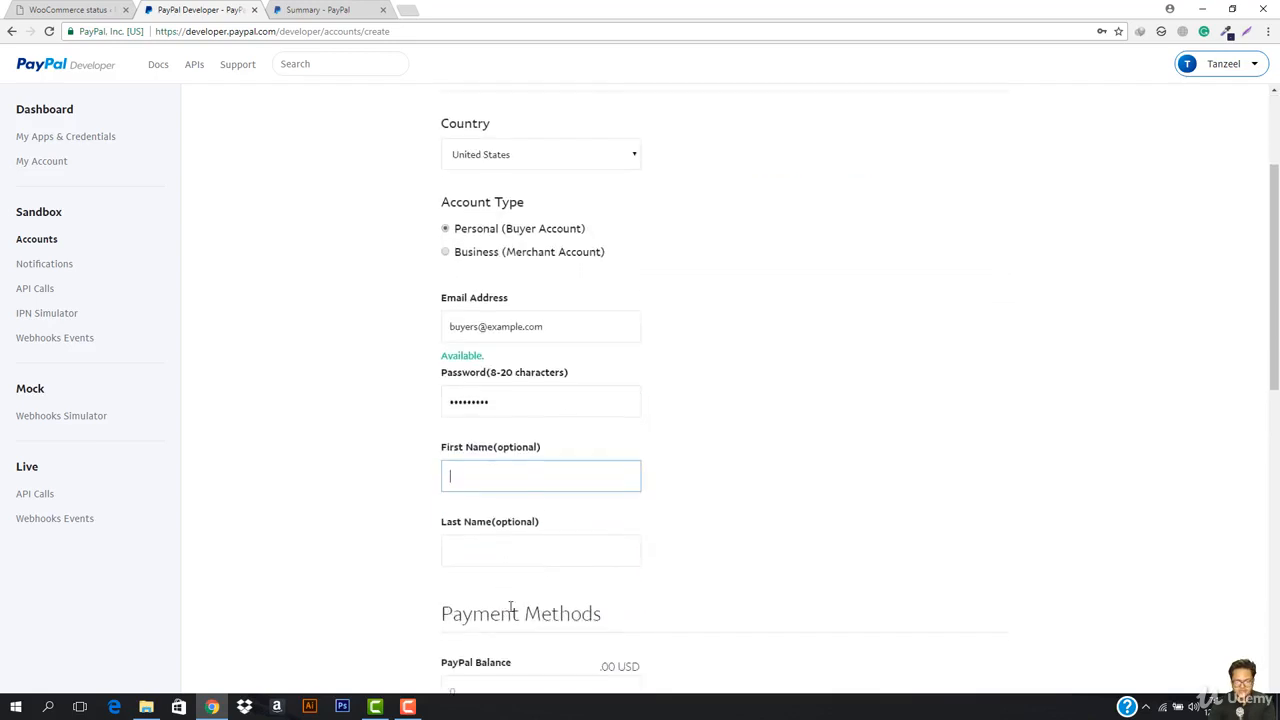
pyautogui.scroll(-2, 528, 473)
pyautogui.click(537, 488)
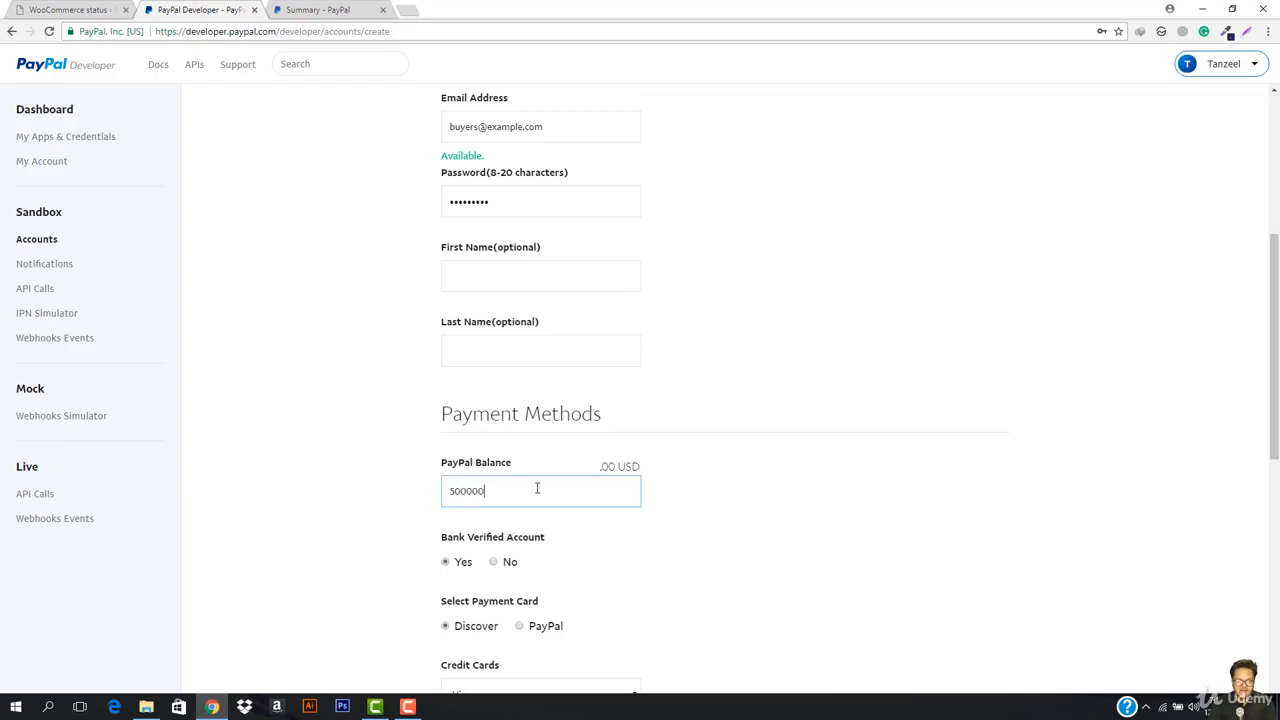
pyautogui.scroll(-2, 530, 510)
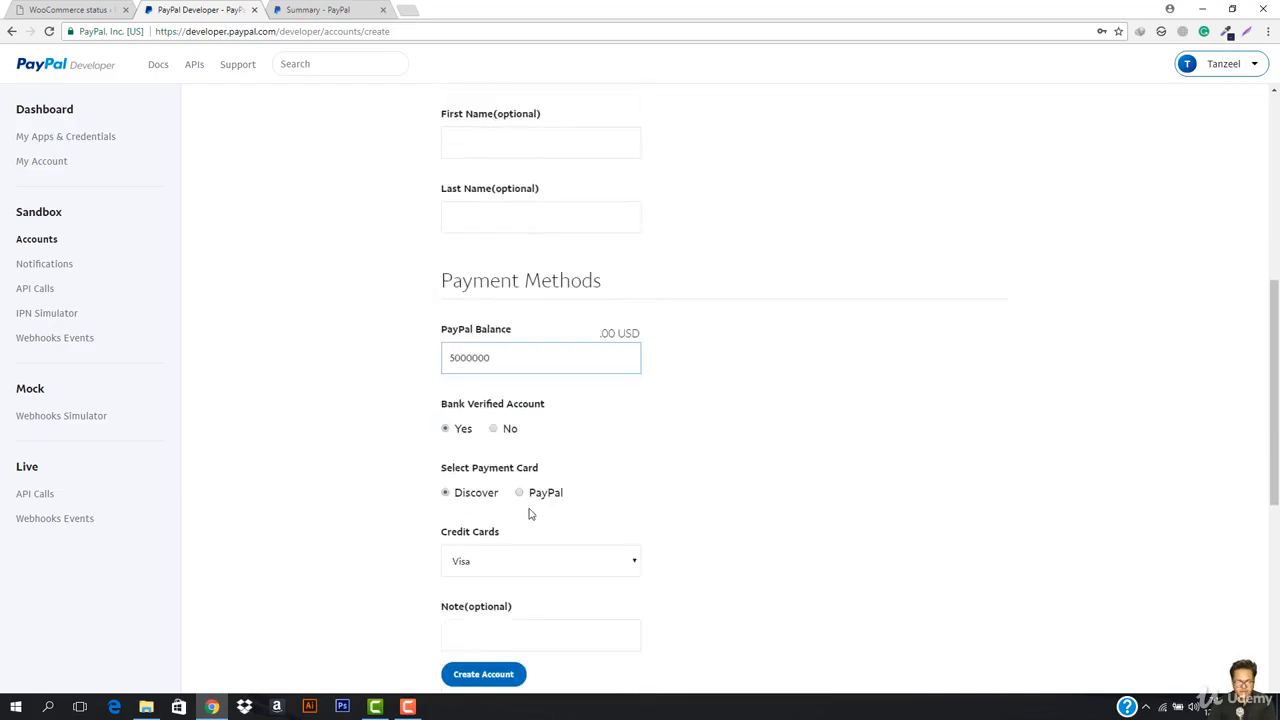
pyautogui.scroll(5, 647, 488)
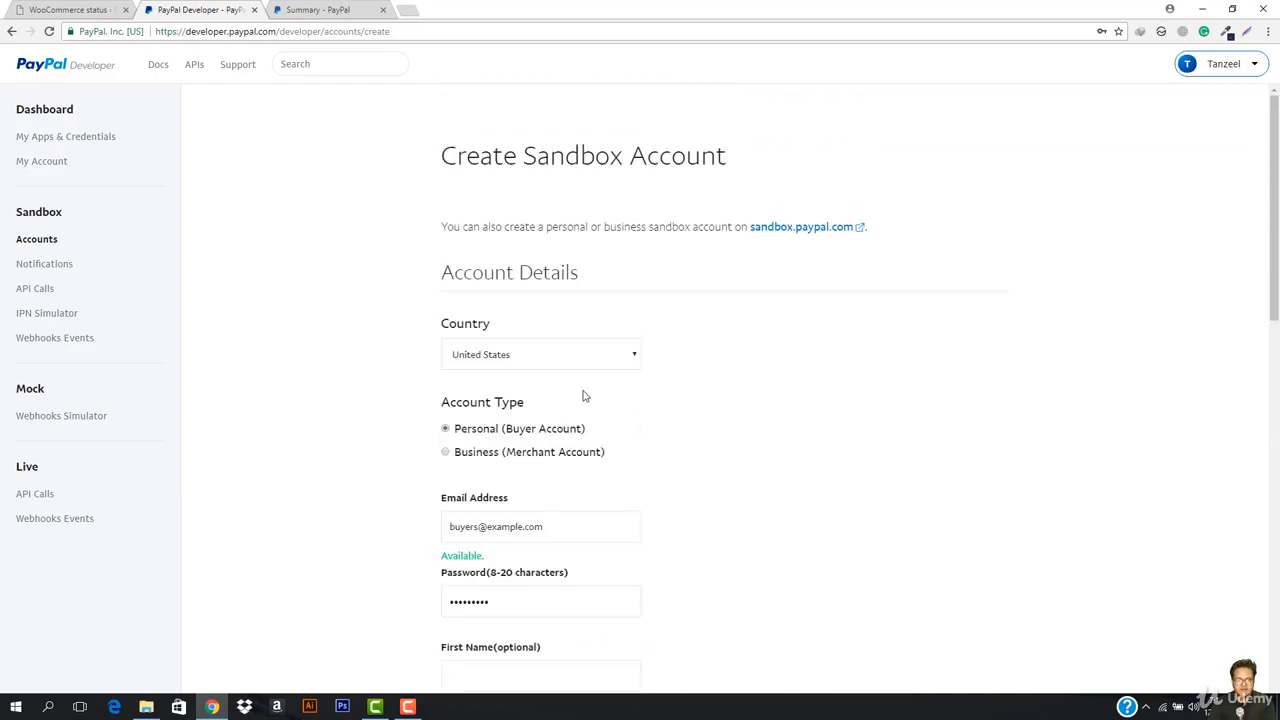
pyautogui.scroll(-7, 550, 427)
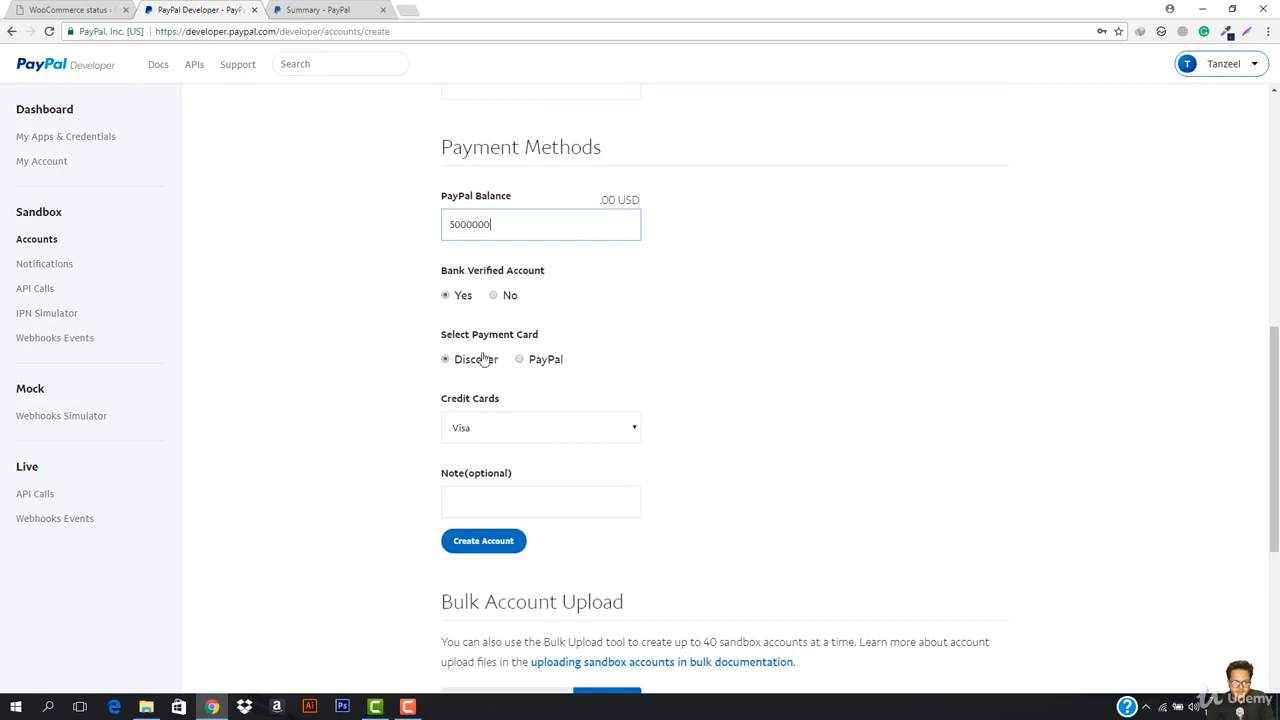
pyautogui.click(499, 432)
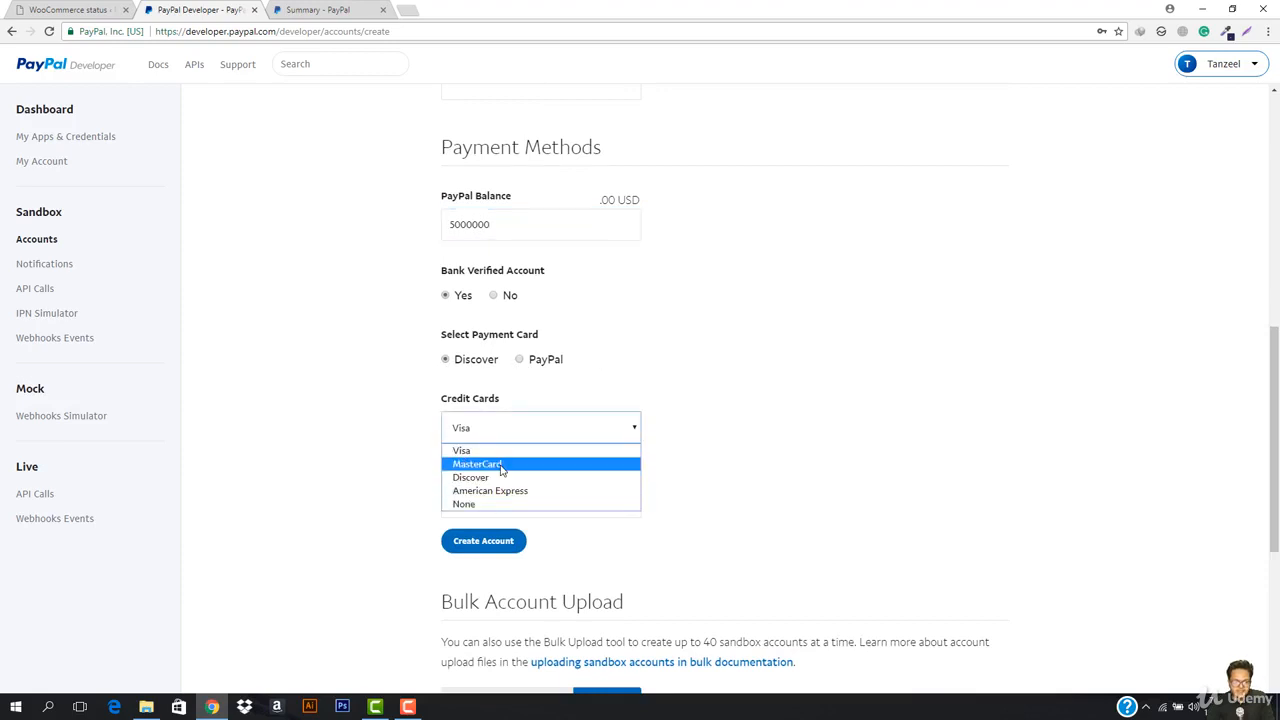
pyautogui.click(500, 464)
pyautogui.click(484, 545)
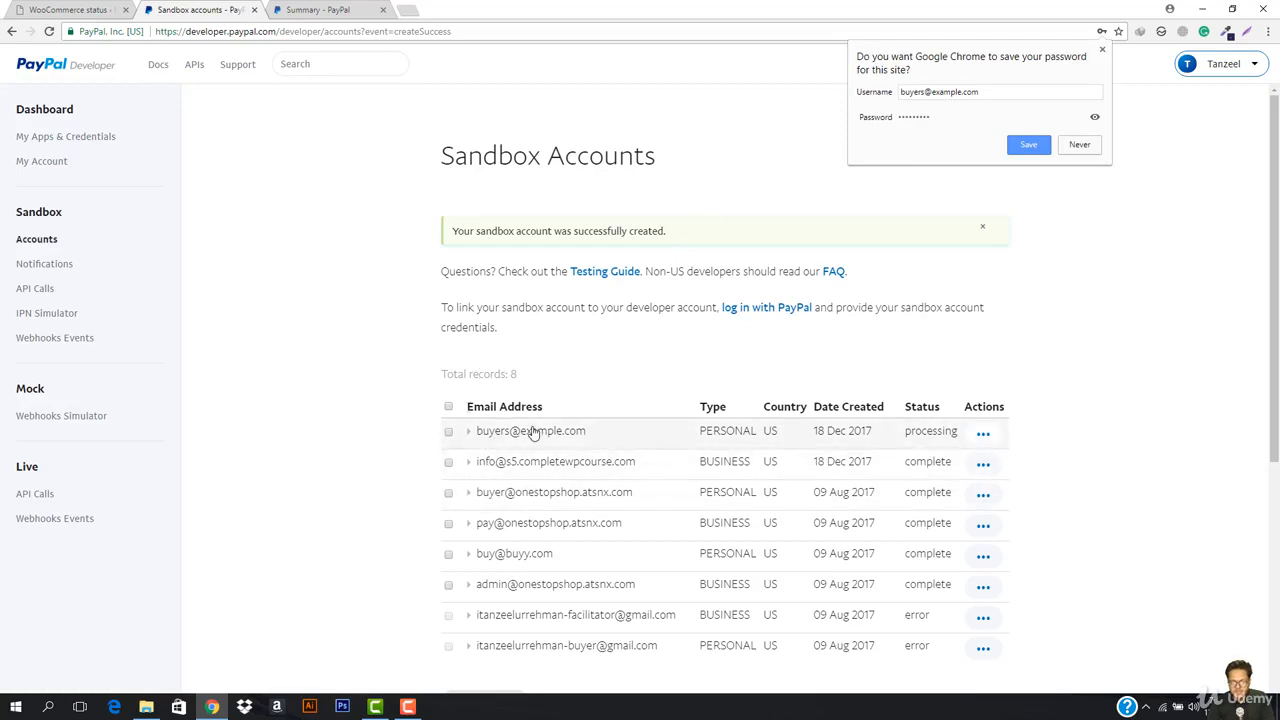
# Step: Dismiss the save-password prompt and reload the accounts list so the new buyer account shows complete
pyautogui.scroll(-3, 590, 434)
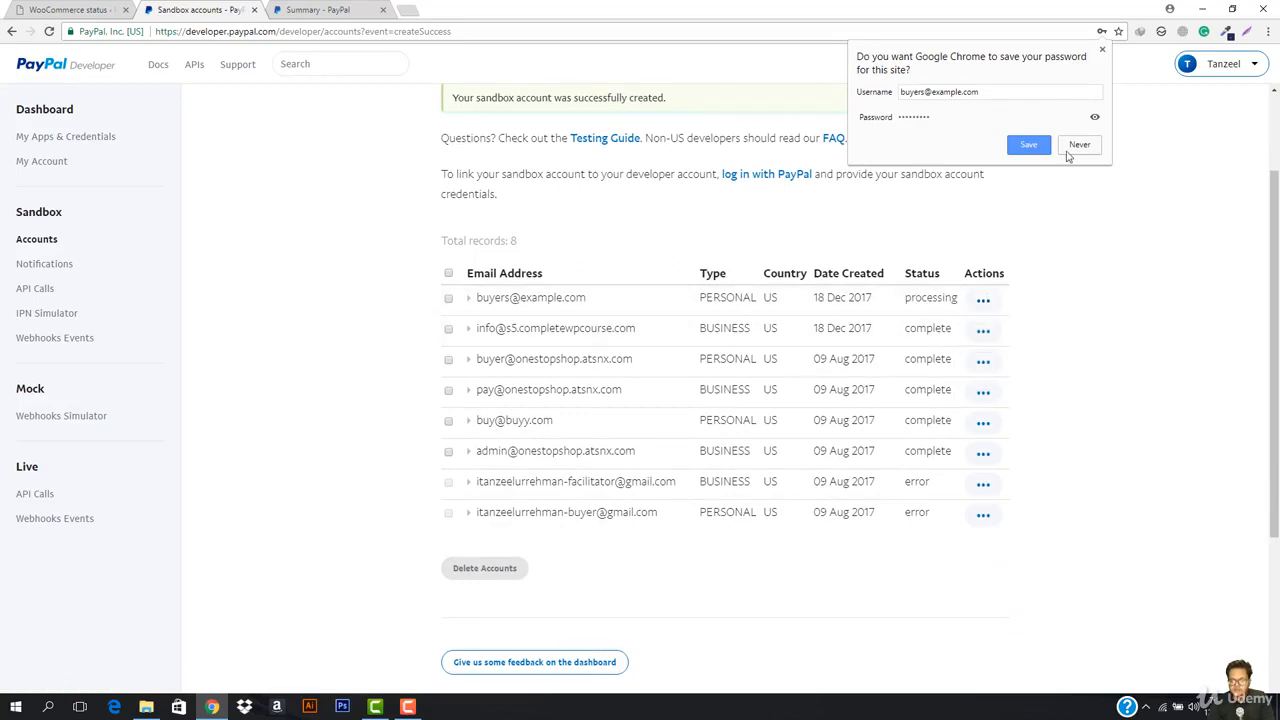
pyautogui.click(1101, 48)
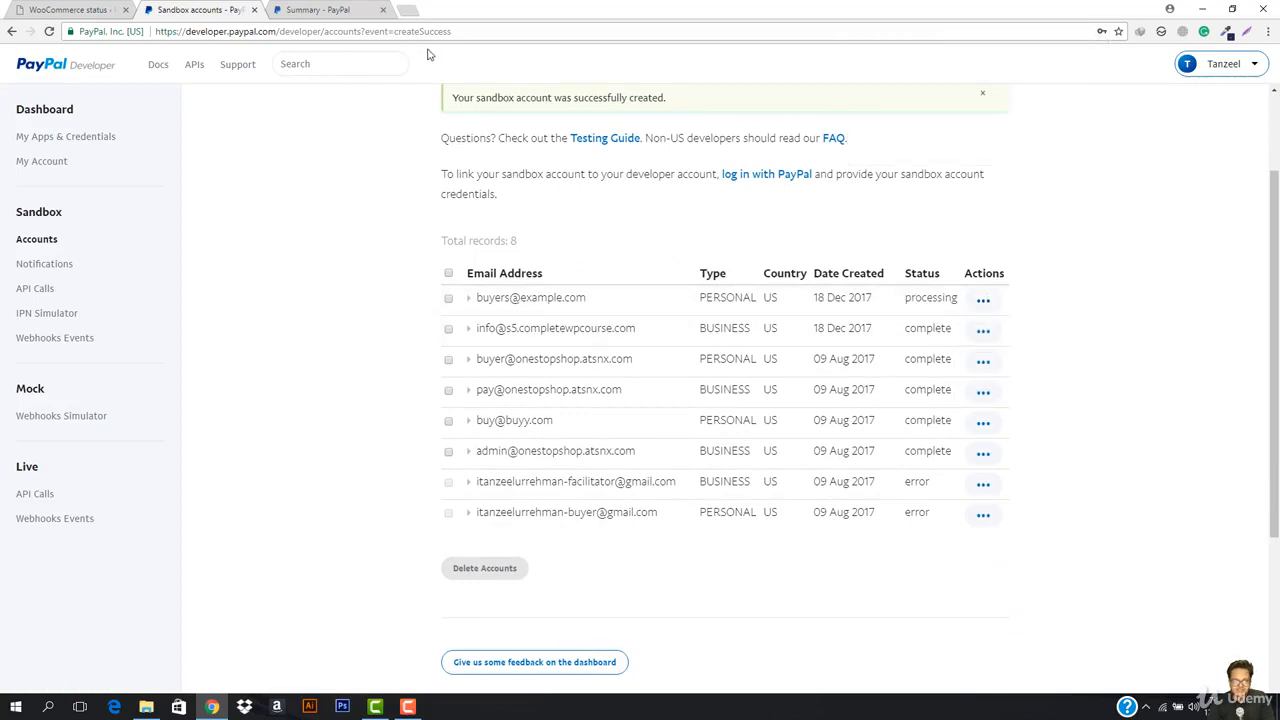
pyautogui.click(460, 35)
pyautogui.press('Return')
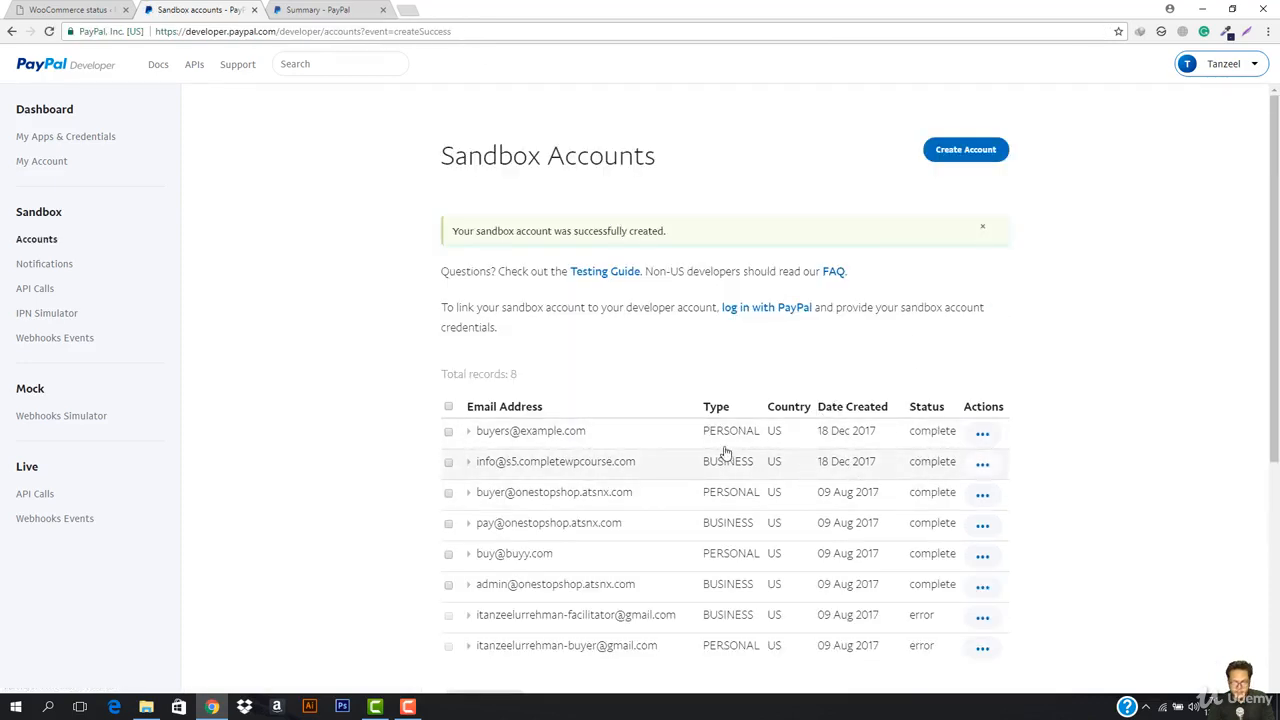
pyautogui.click(42, 8)
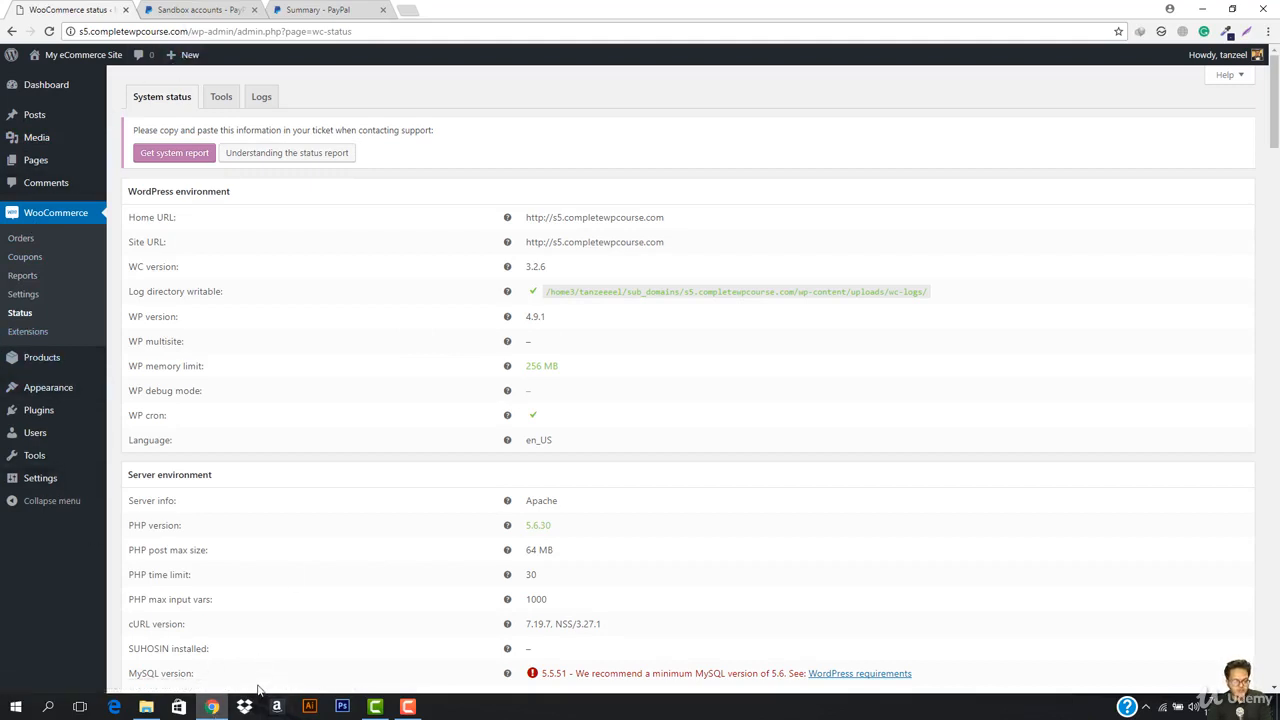
# Step: Load s5.completewpcourse.com in an incognito window, then return to the PayPal sandbox accounts list
pyautogui.hotkey('ctrl', 'shift', 'n')
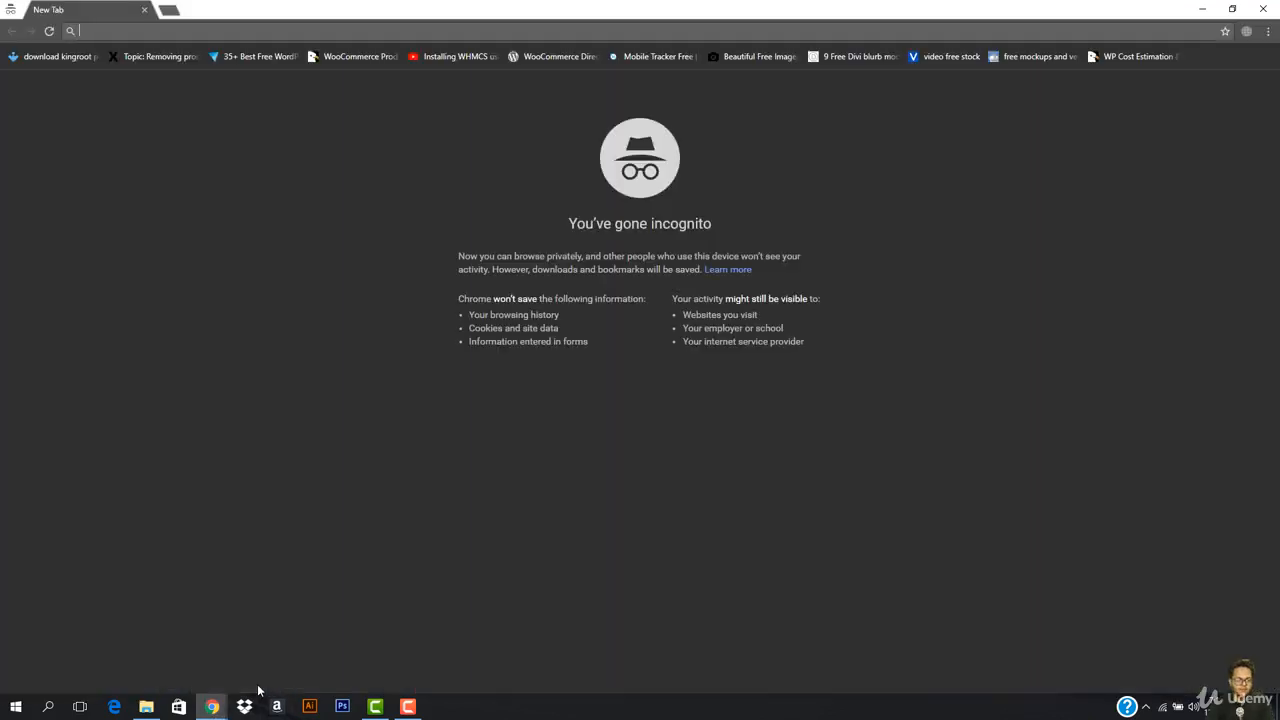
pyautogui.write('s5.completewpcourse.com')
pyautogui.press('Return')
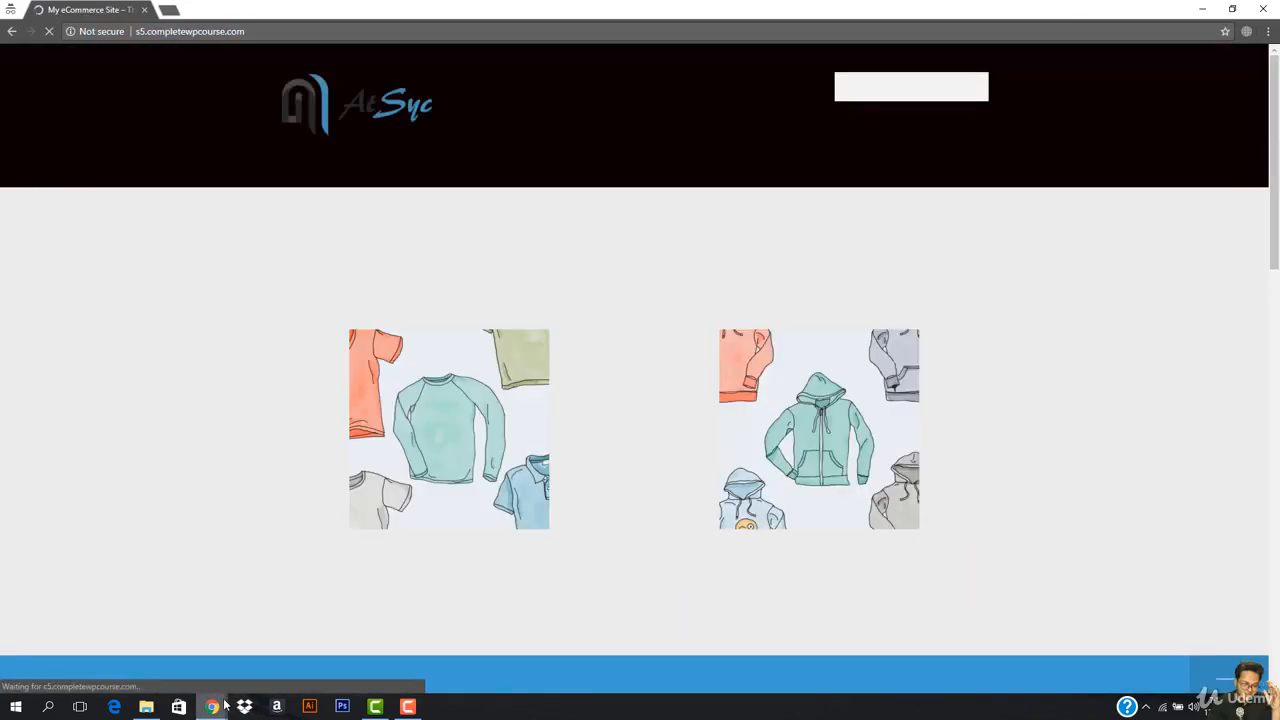
pyautogui.moveTo(215, 706)
pyautogui.click(134, 640)
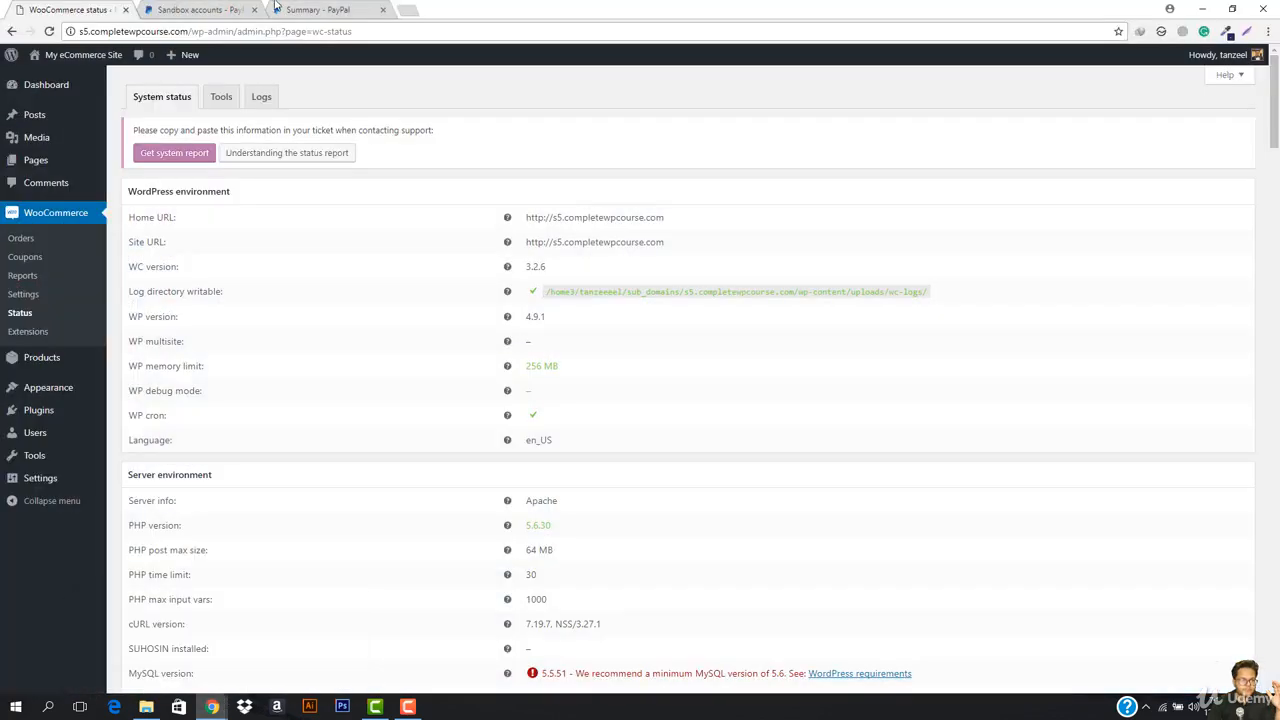
pyautogui.click(278, 9)
pyautogui.click(213, 4)
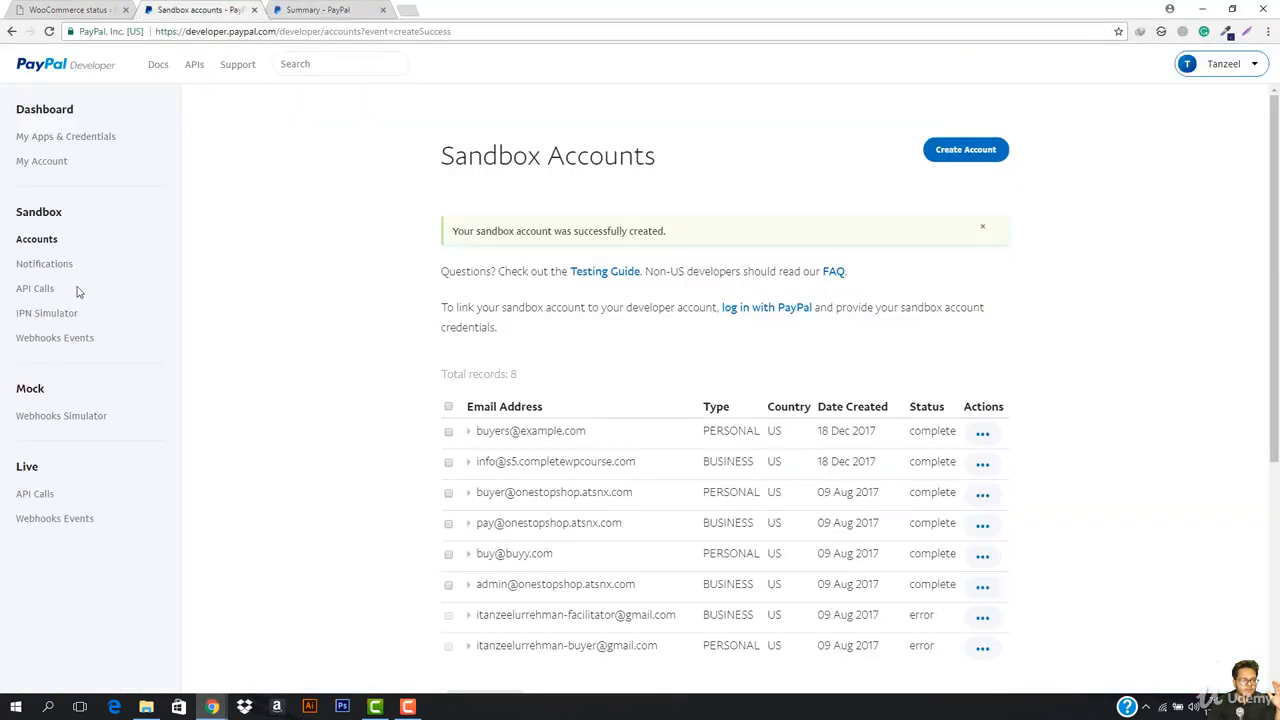
# Step: Expand the business sandbox account's row and open its Profile details
pyautogui.scroll(-2, 1080, 417)
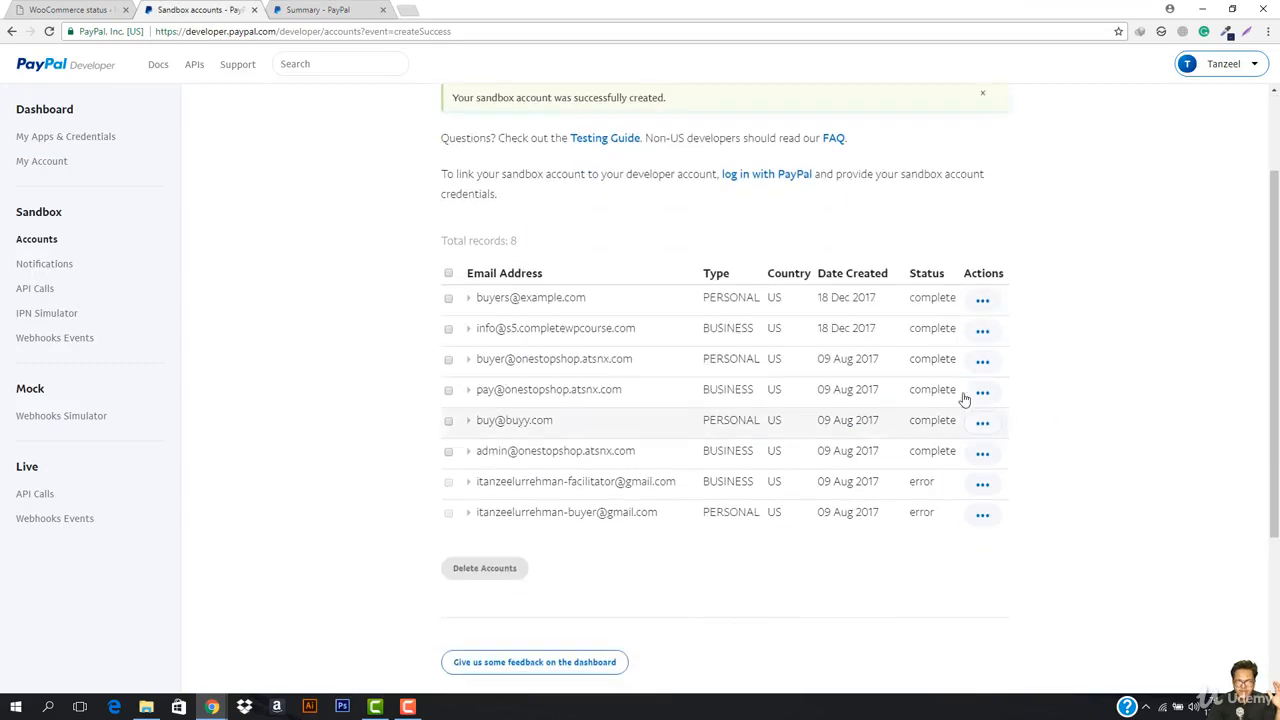
pyautogui.click(490, 333)
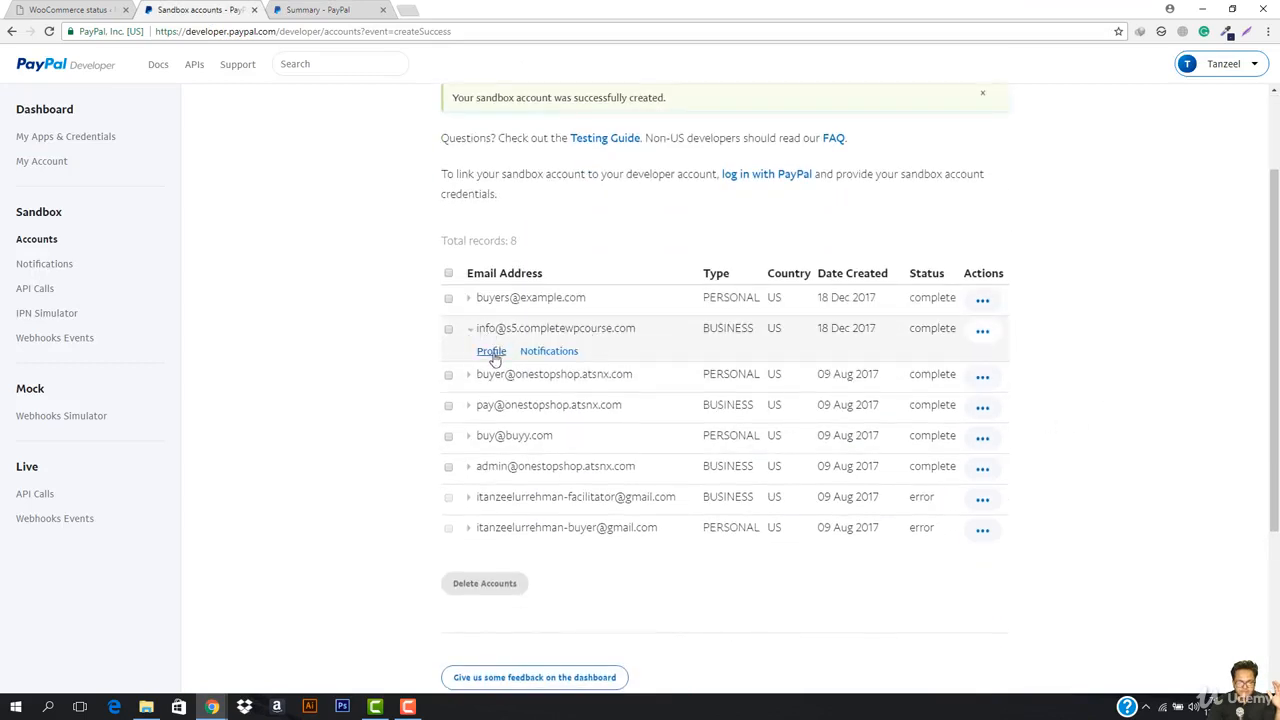
pyautogui.click(492, 353)
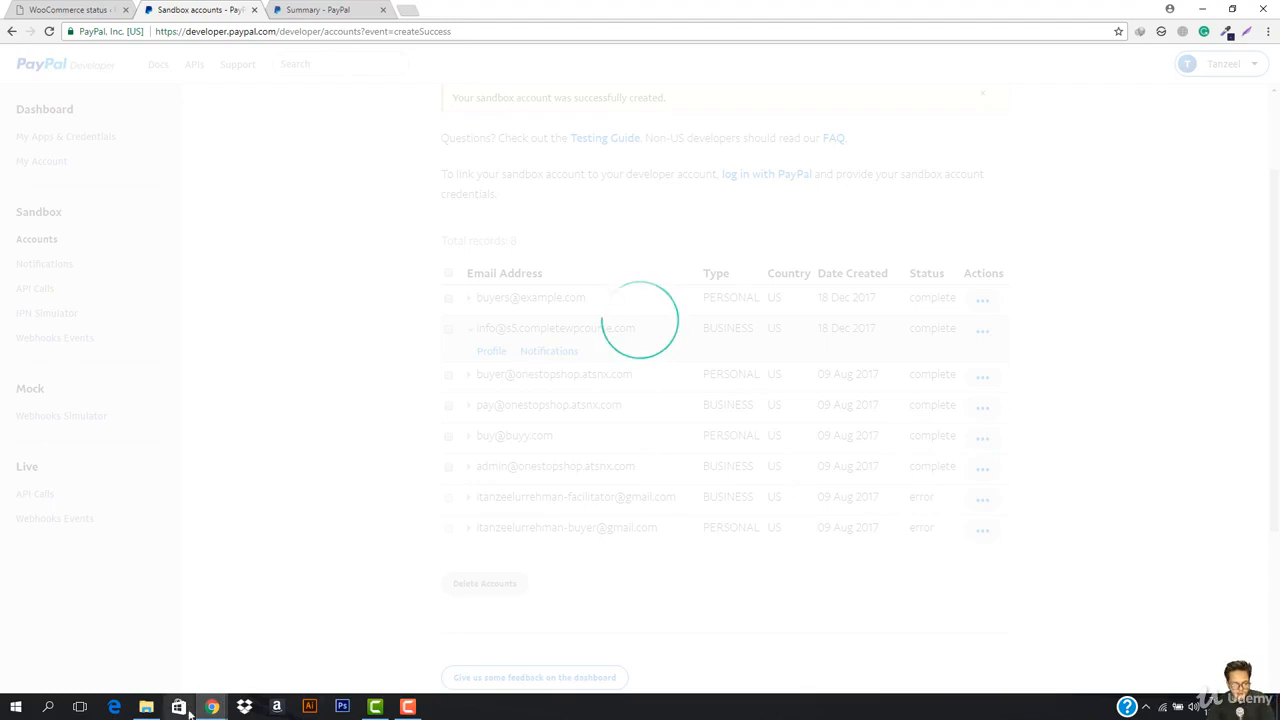
pyautogui.moveTo(208, 708)
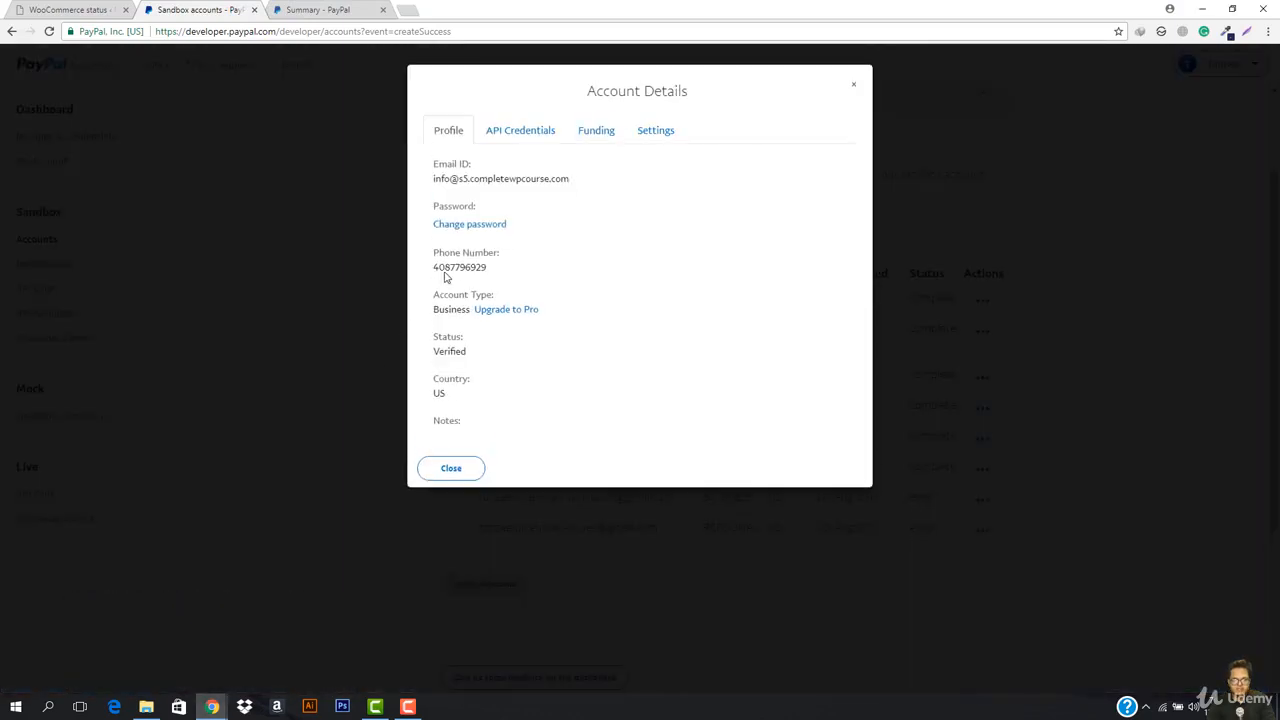
# Step: Review the business account's API Credentials, Funding and Settings tabs, ending on API Credentials
pyautogui.click(513, 134)
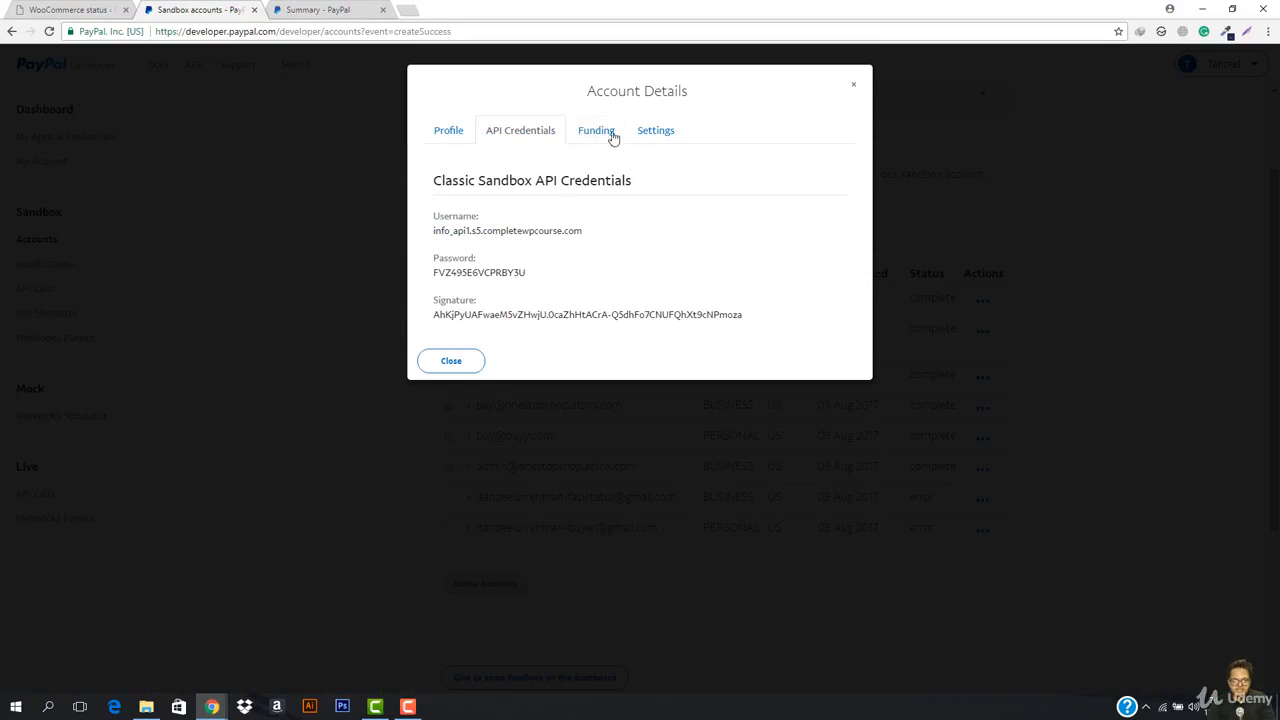
pyautogui.click(607, 133)
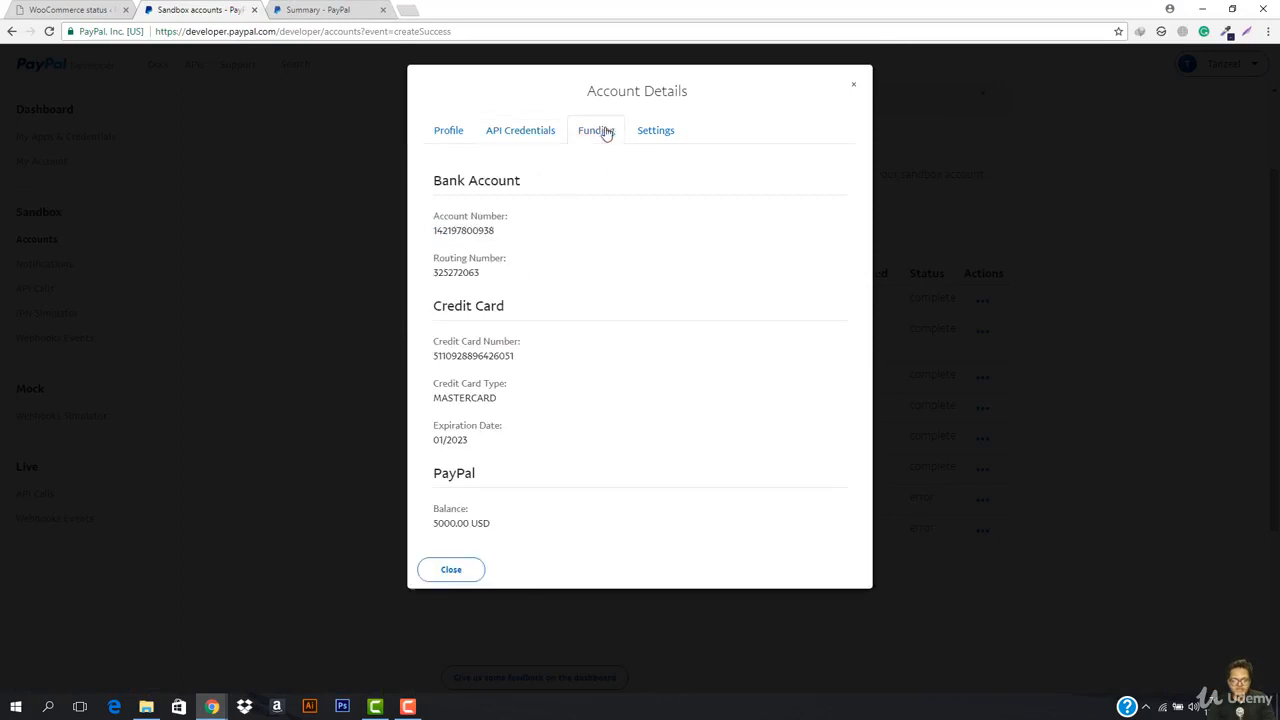
pyautogui.click(677, 140)
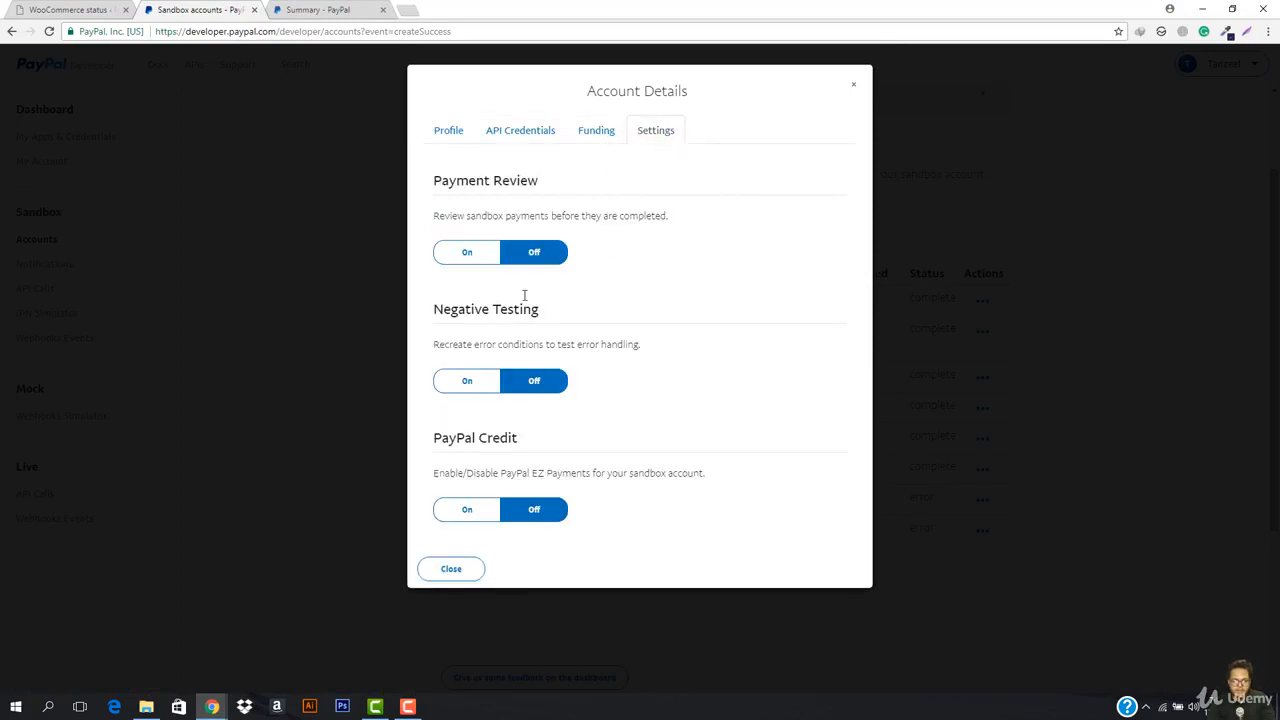
pyautogui.click(522, 133)
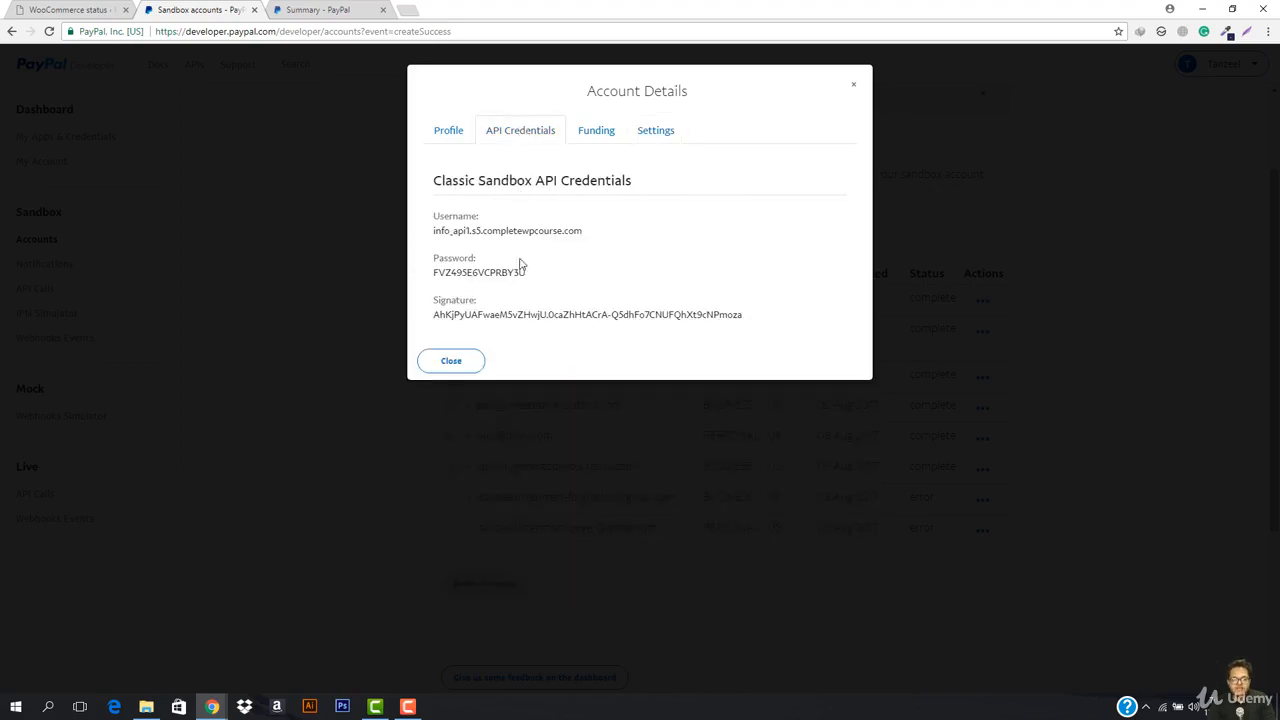
# Step: Go back to the WooCommerce PayPal settings page, then return to the sandbox account details
pyautogui.click(70, 9)
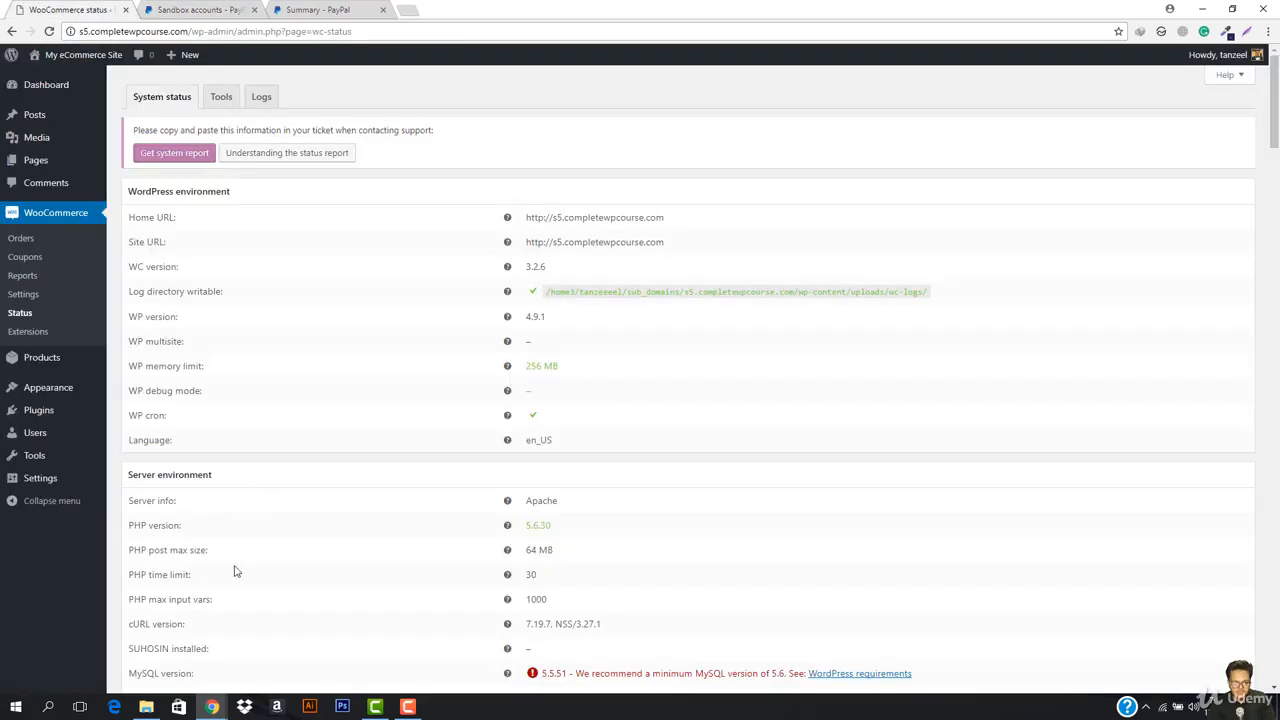
pyautogui.scroll(-3, 135, 505)
pyautogui.scroll(3, 135, 505)
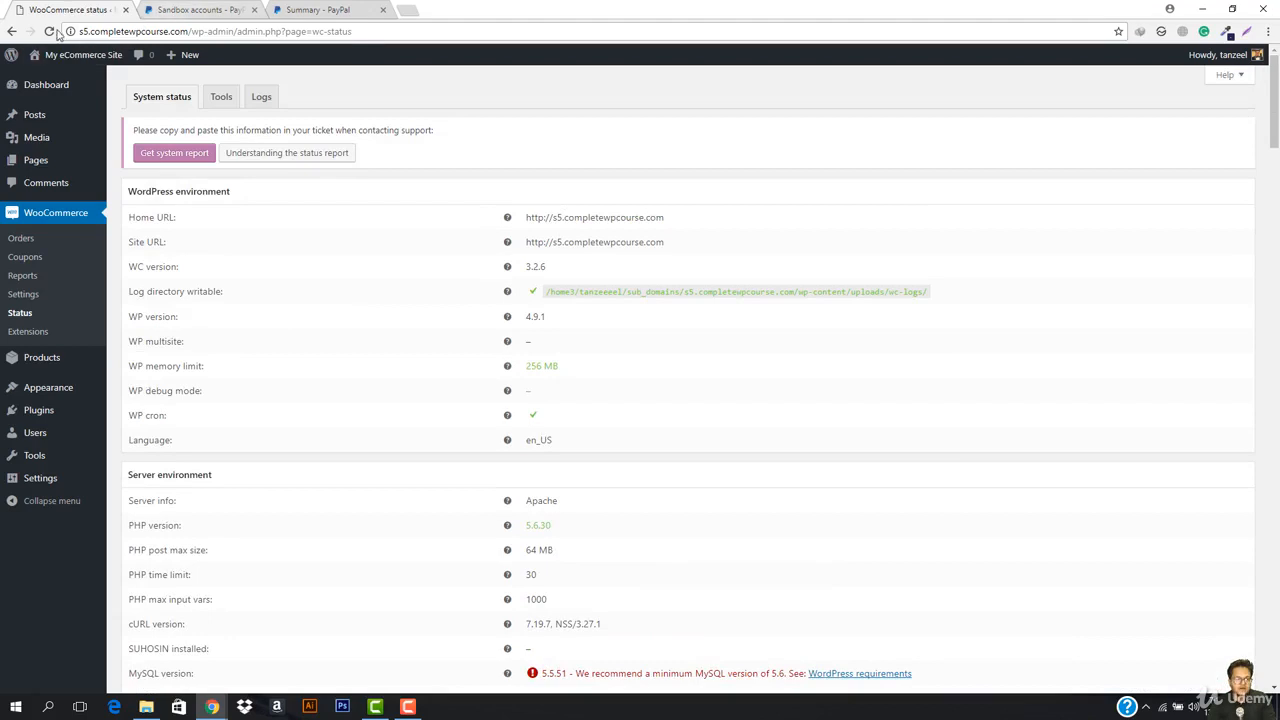
pyautogui.click(13, 31)
pyautogui.click(180, 9)
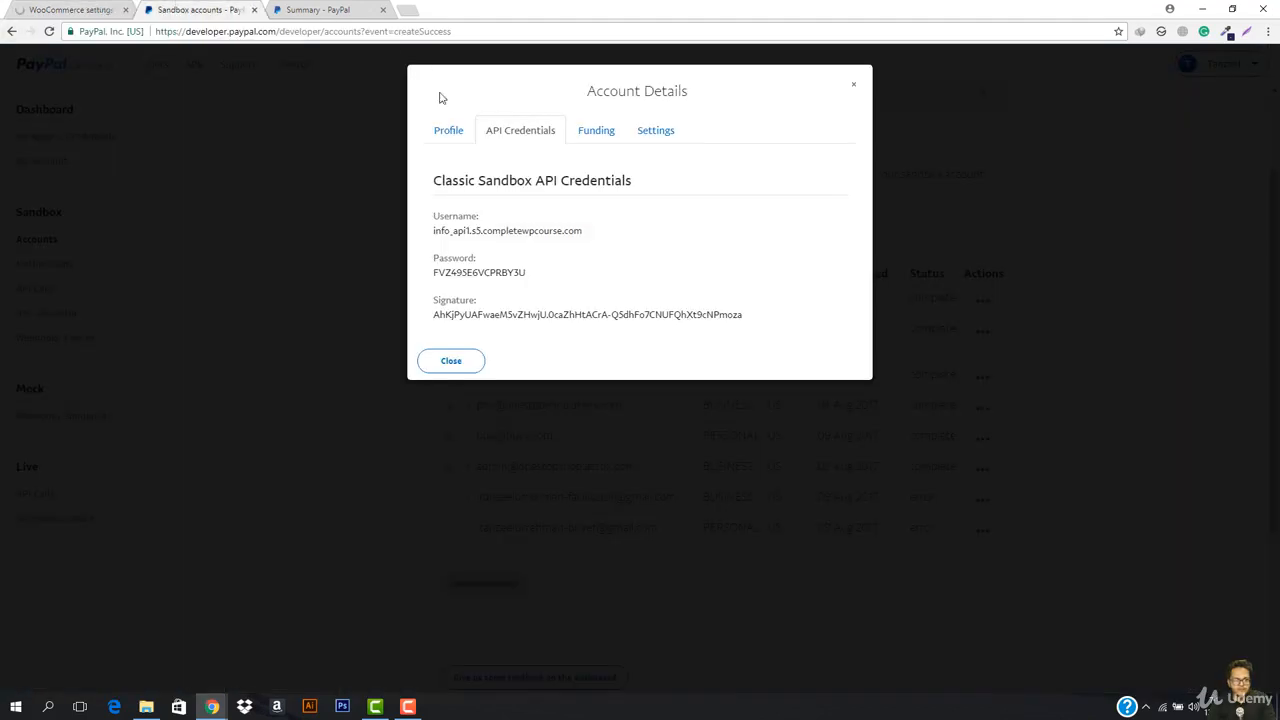
pyautogui.click(596, 136)
# Step: Copy the sandbox API username and password into WooCommerce's PayPal API fields
pyautogui.tripleClick(478, 231)
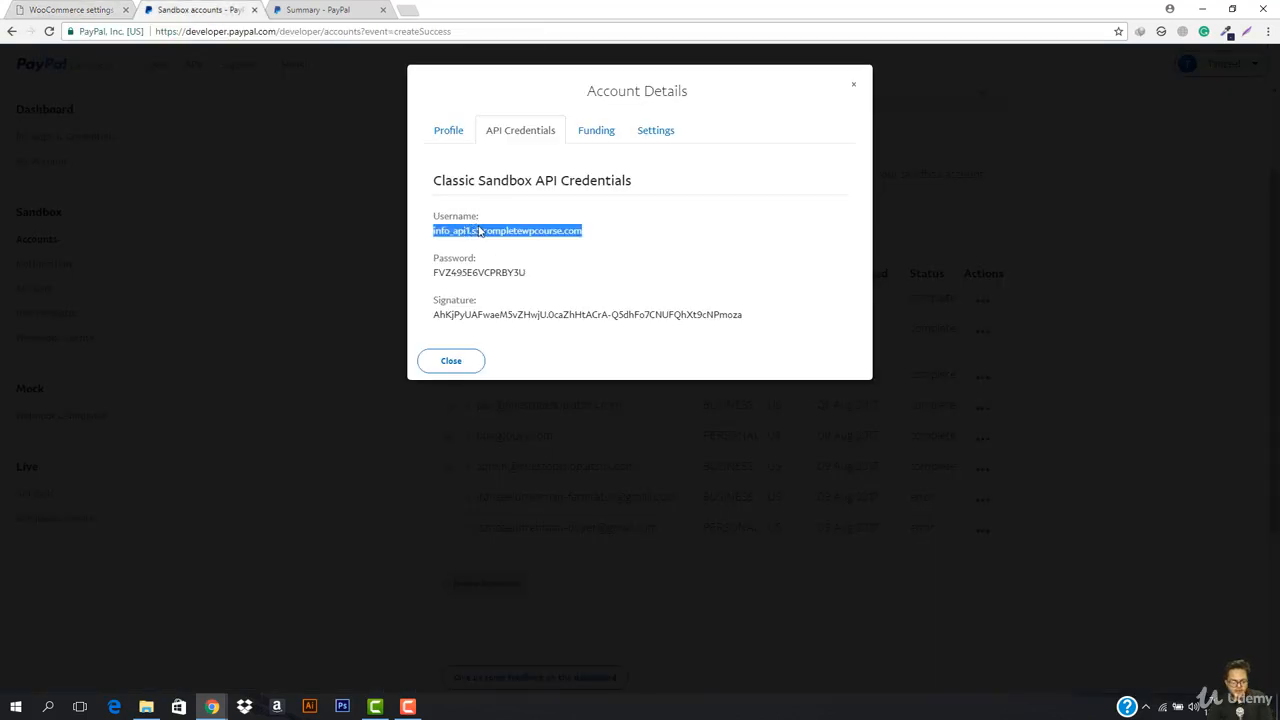
pyautogui.click(80, 9)
pyautogui.click(371, 497)
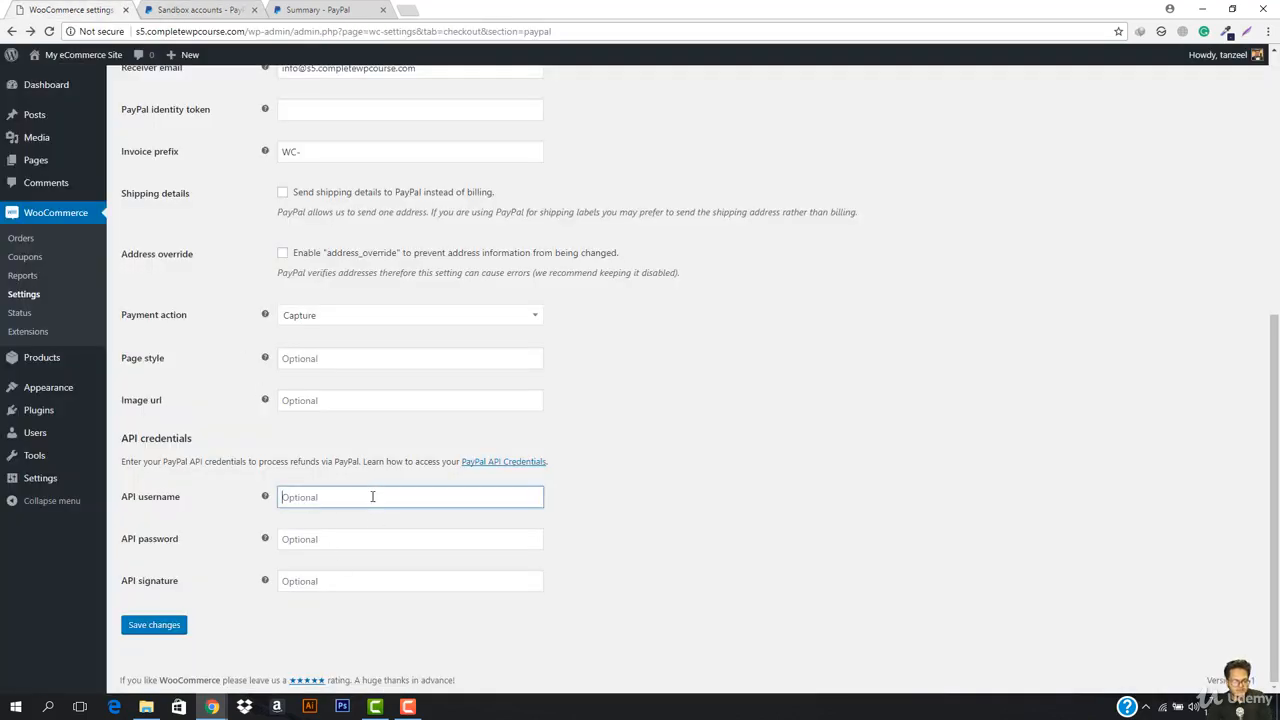
pyautogui.write('info_api1.s5.completewpcourse.com')
pyautogui.click(185, 9)
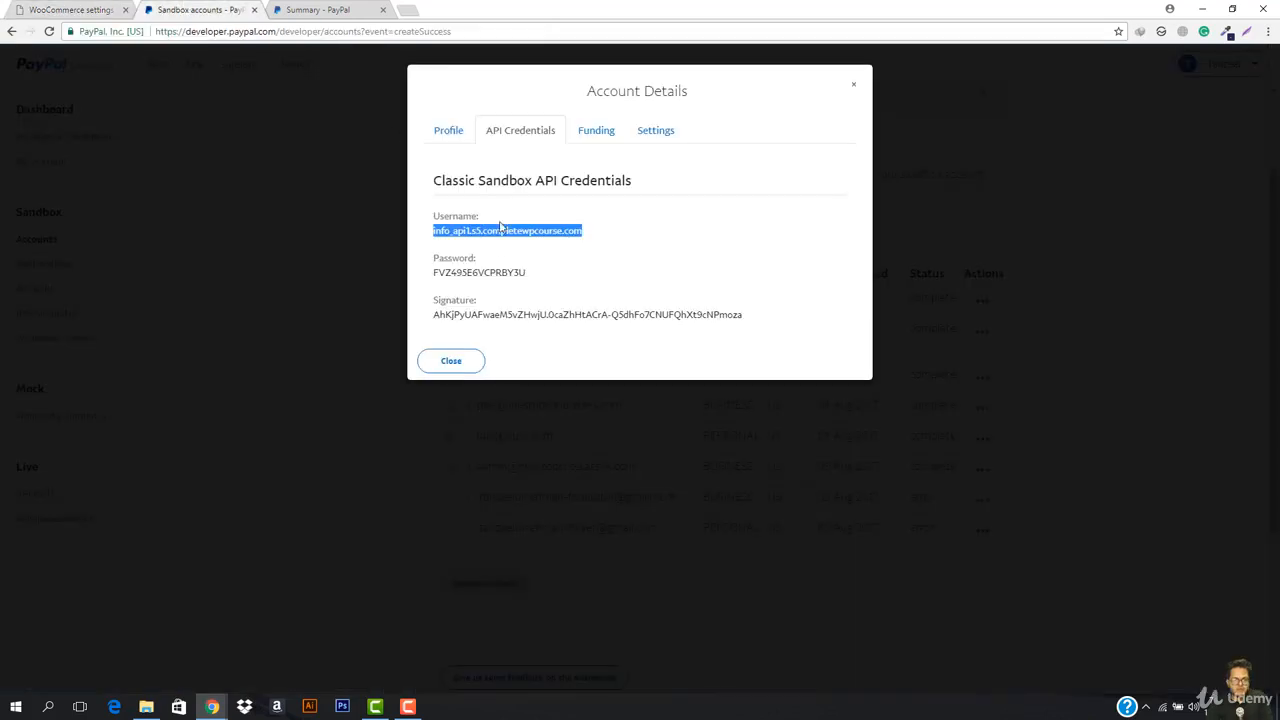
pyautogui.doubleClick(491, 273)
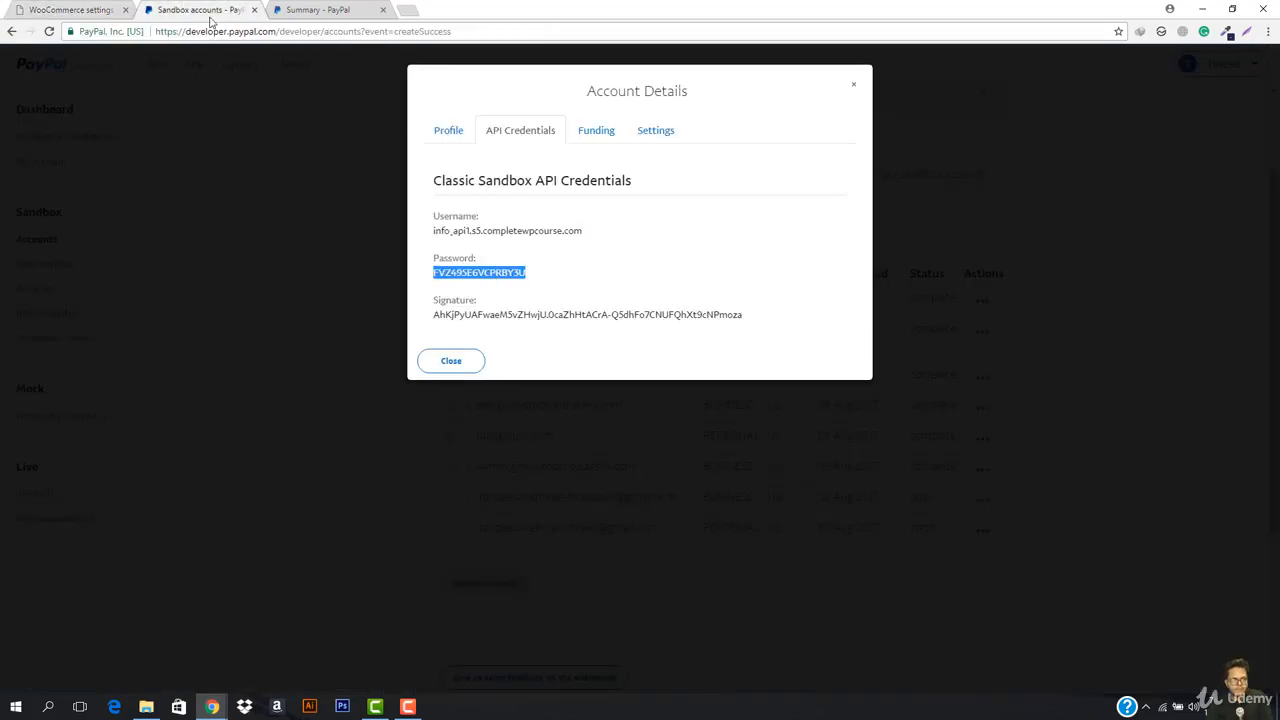
pyautogui.click(4, 2)
pyautogui.click(76, 3)
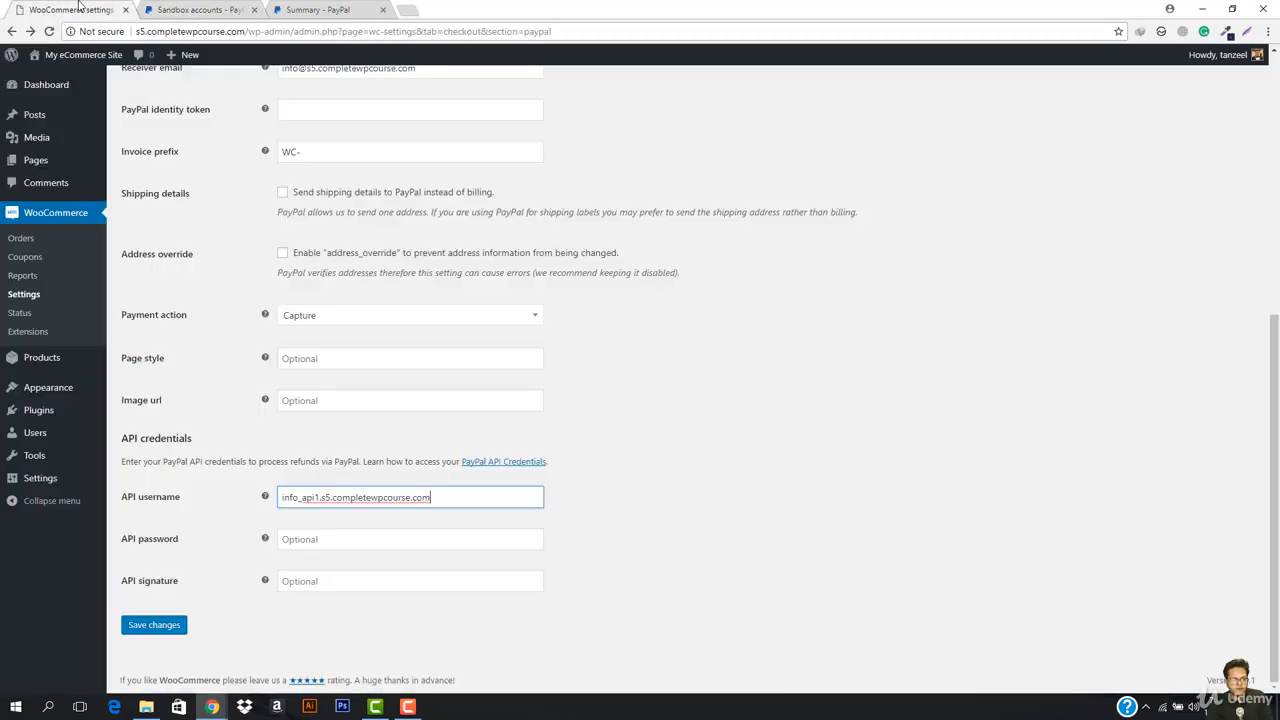
pyautogui.click(432, 534)
pyautogui.hotkey('ctrl', 'v')
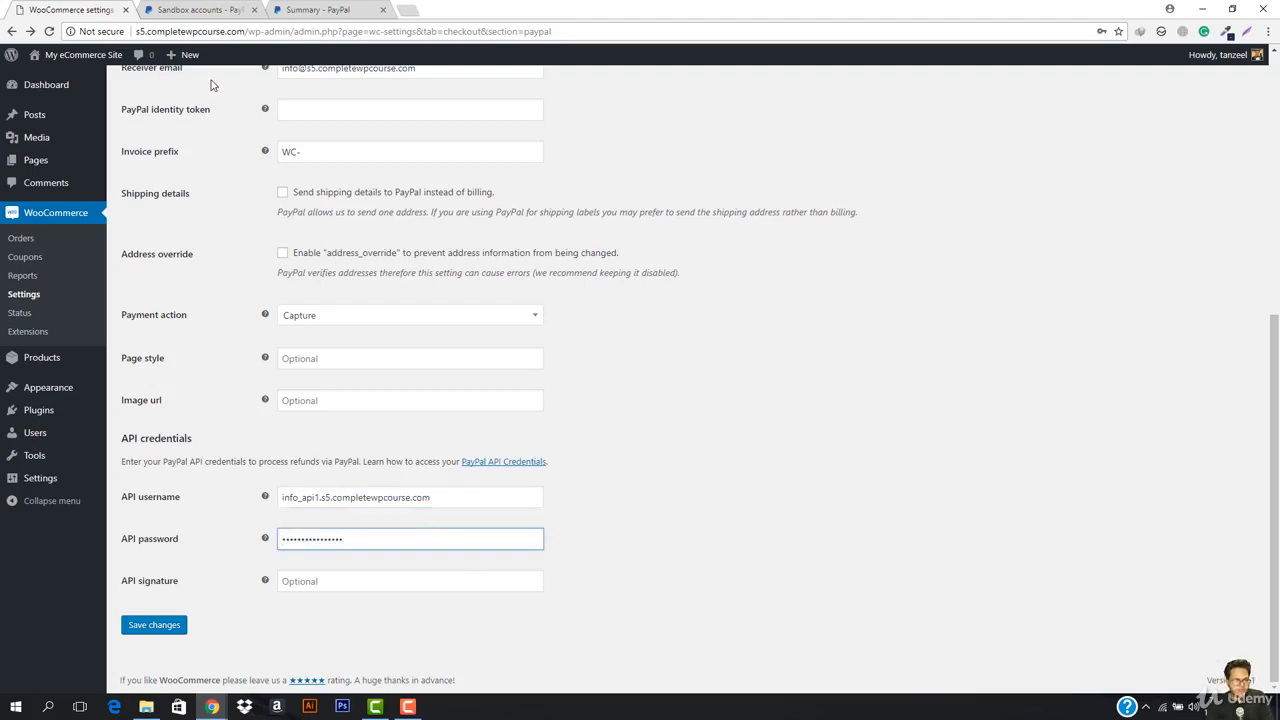
# Step: Copy the sandbox API signature into its field and save the PayPal settings
pyautogui.click(200, 9)
pyautogui.tripleClick(594, 318)
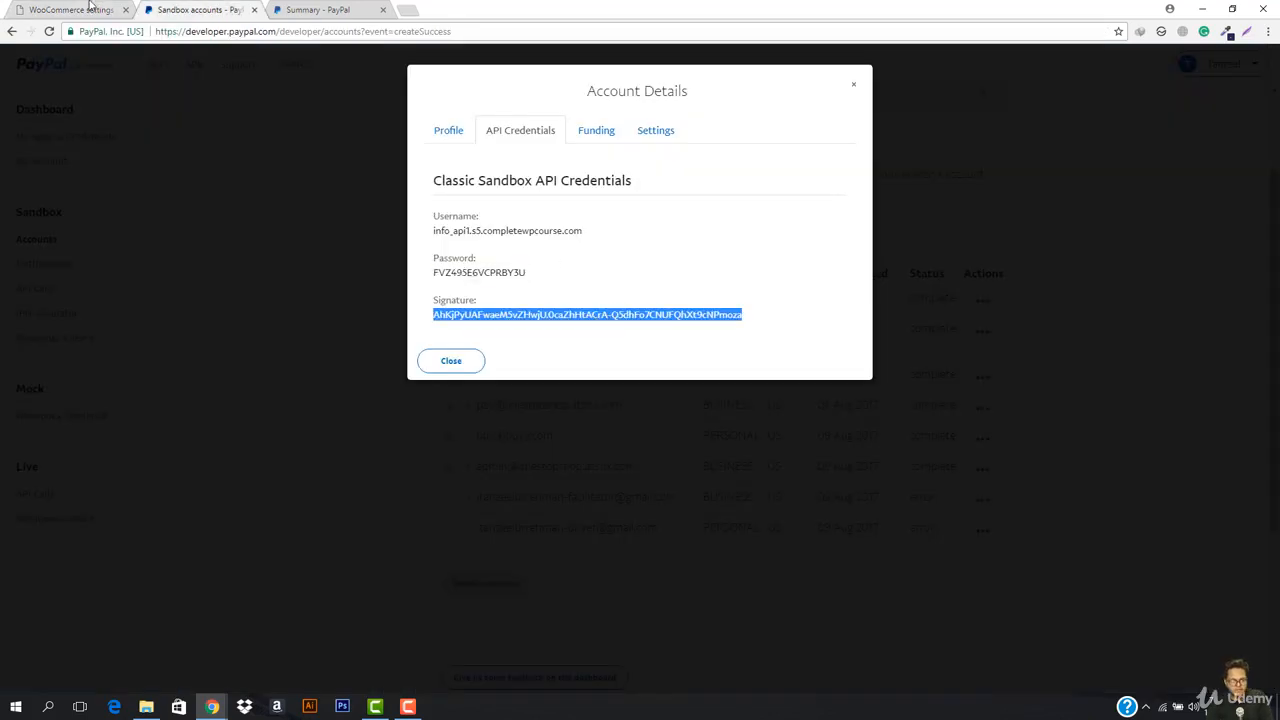
pyautogui.click(90, 8)
pyautogui.click(368, 582)
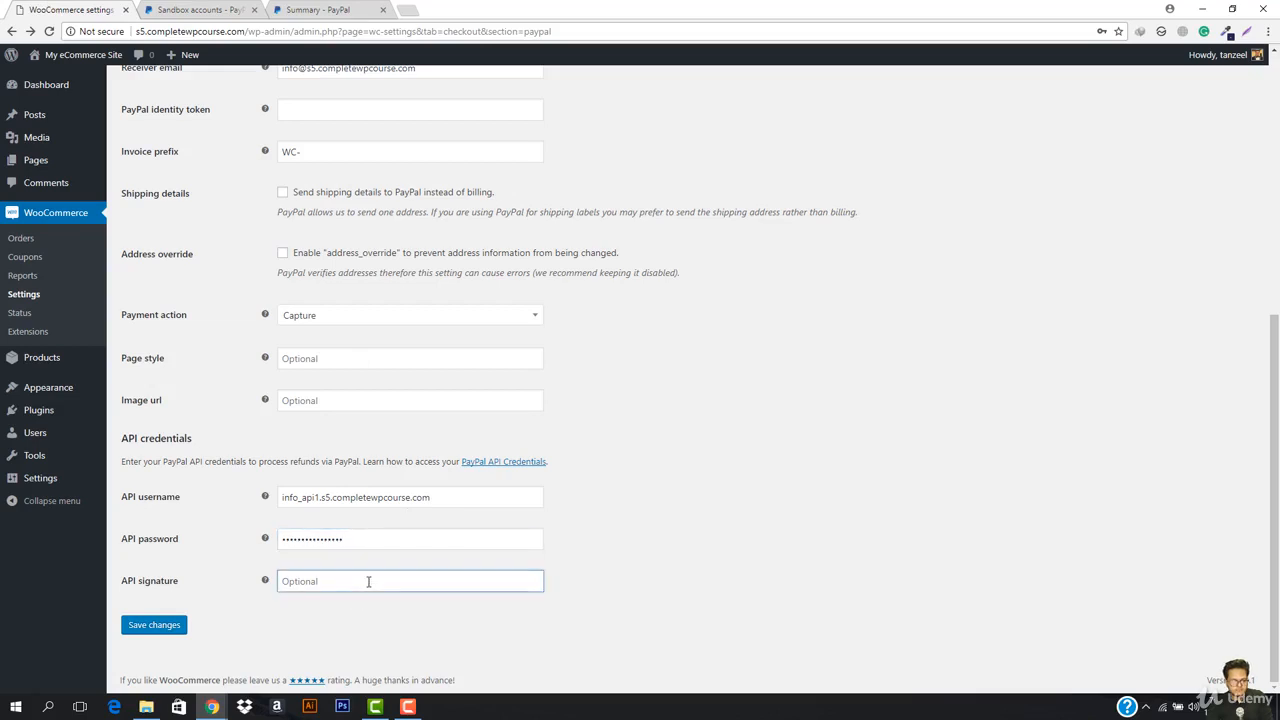
pyautogui.hotkey('ctrl', 'v')
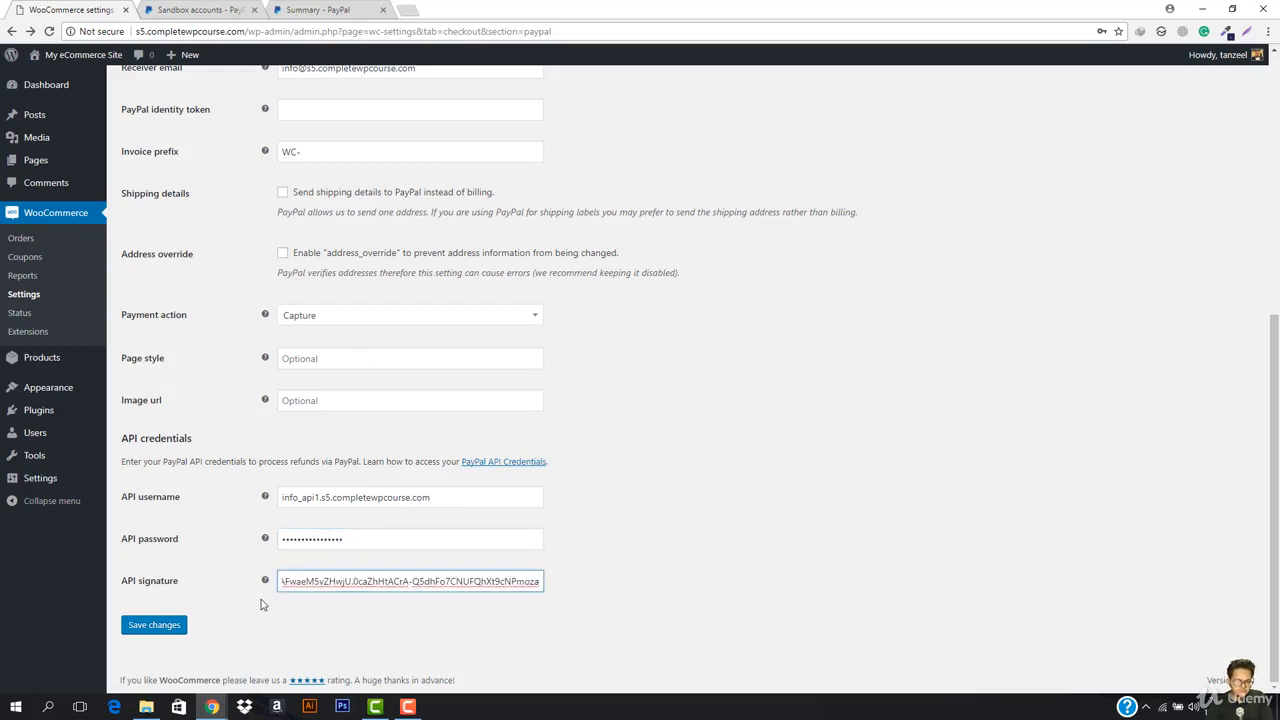
pyautogui.click(130, 628)
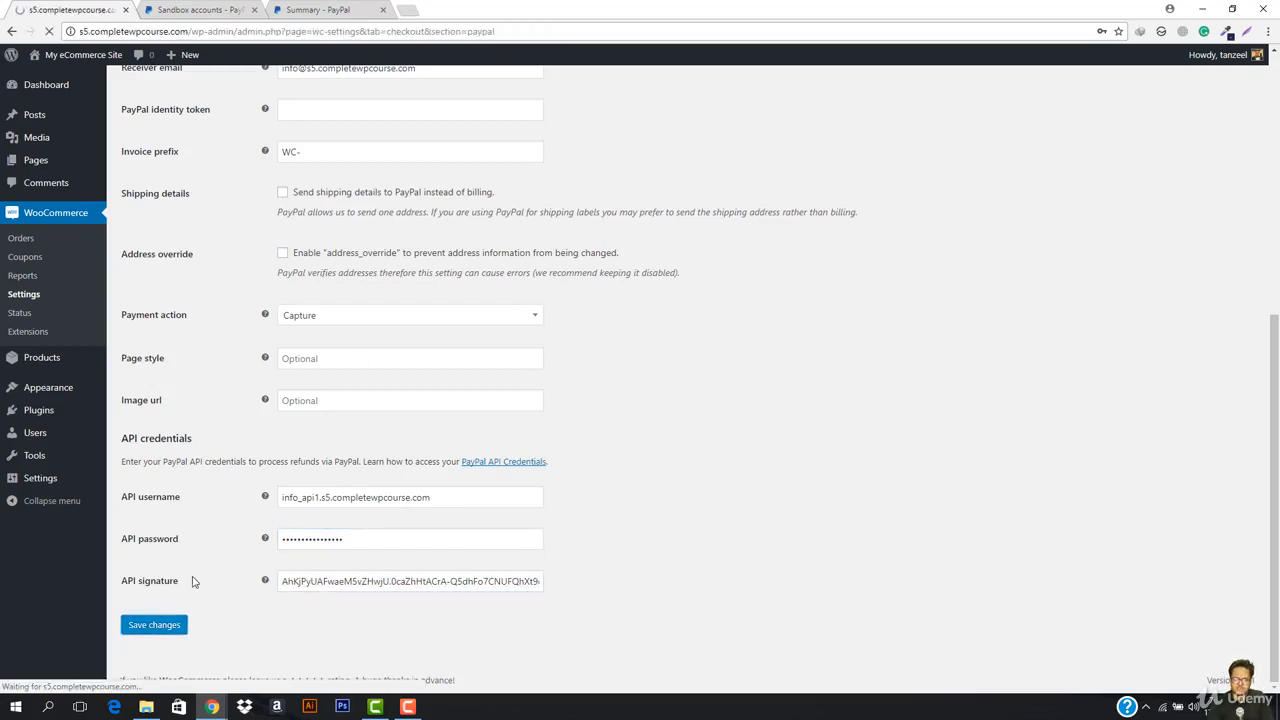
pyautogui.scroll(-2, 272, 538)
pyautogui.scroll(-3, 272, 538)
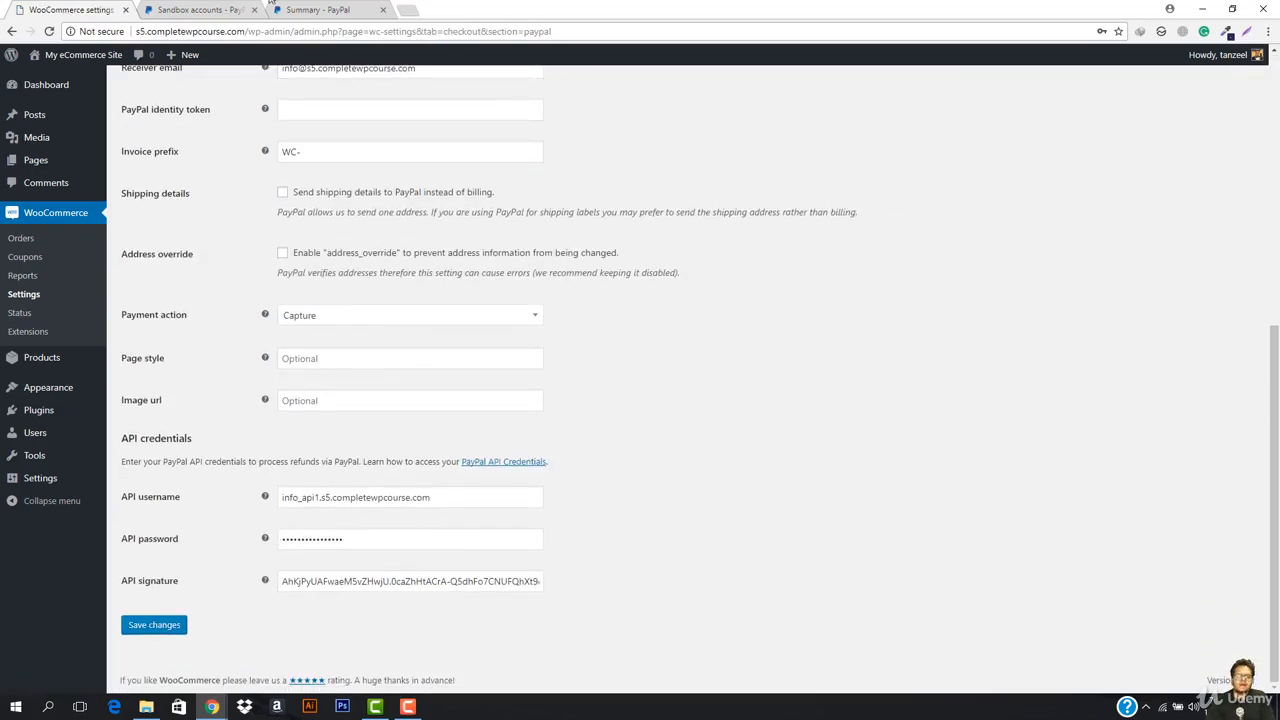
pyautogui.click(205, 10)
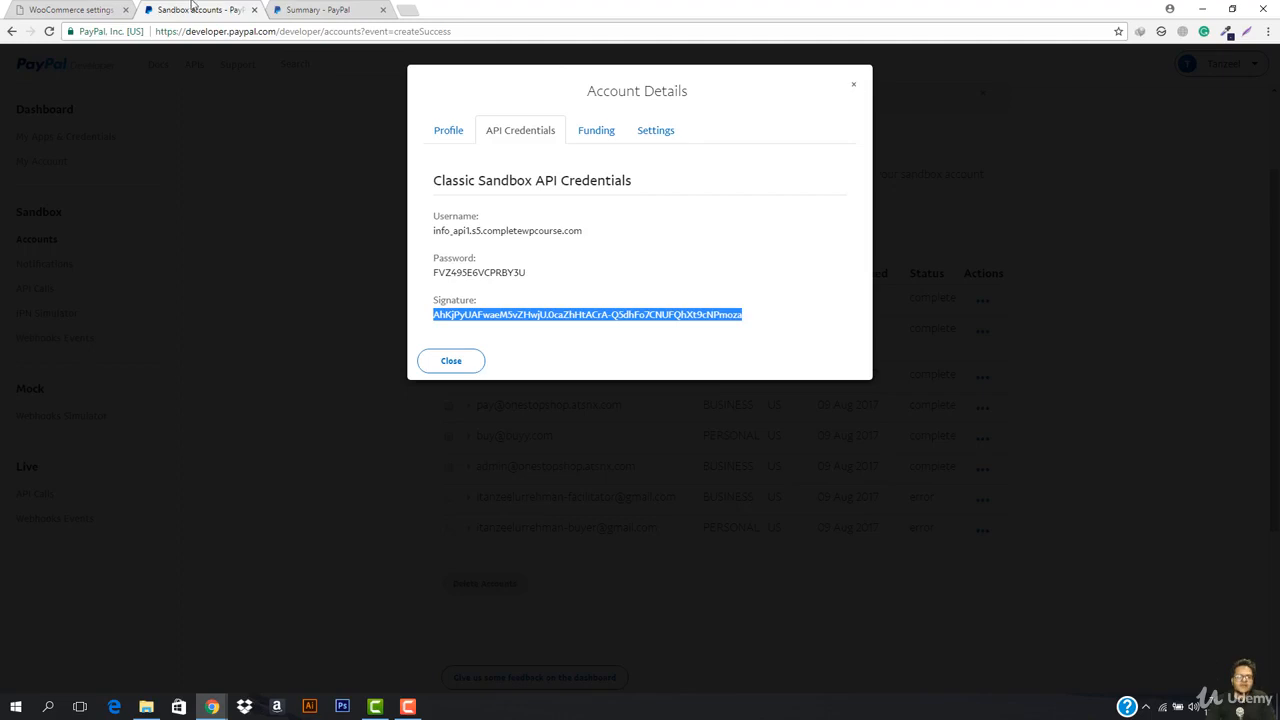
# Step: Add one Tshirt for men by levis and one Tshirt for Men from Winter Package 2017, then check out
pyautogui.moveTo(213, 700)
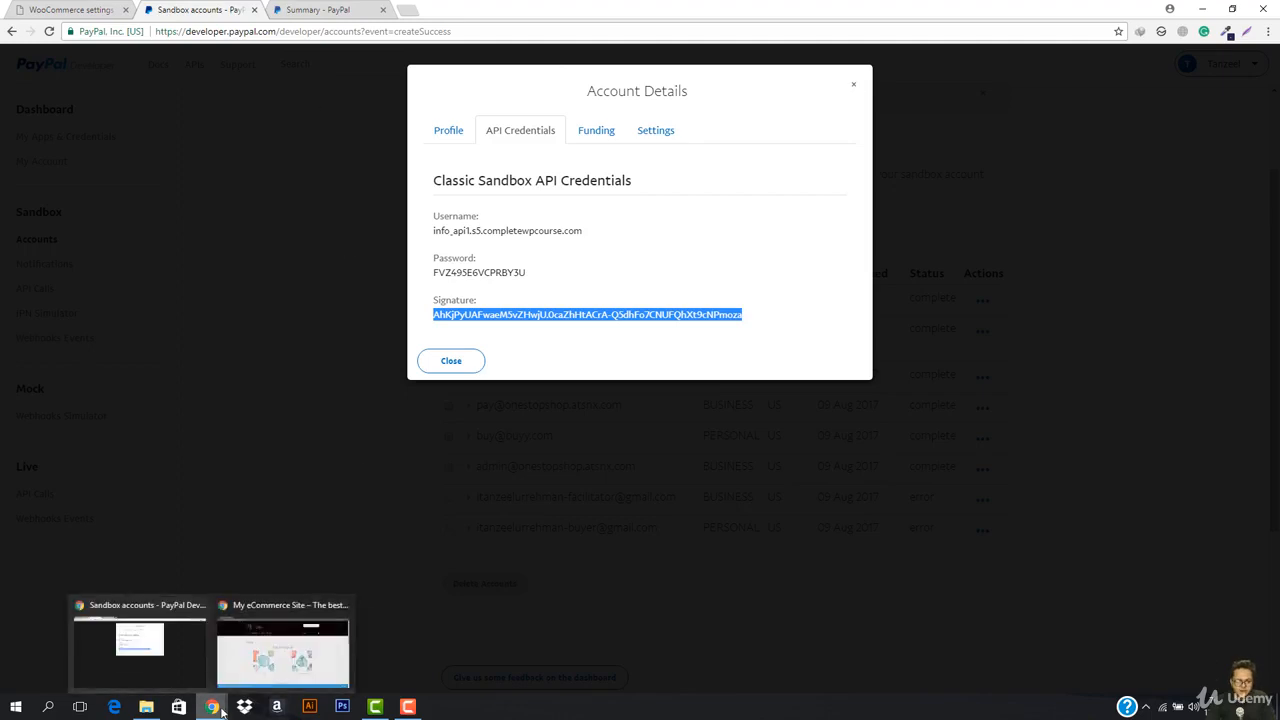
pyautogui.click(260, 652)
pyautogui.scroll(-4, 411, 369)
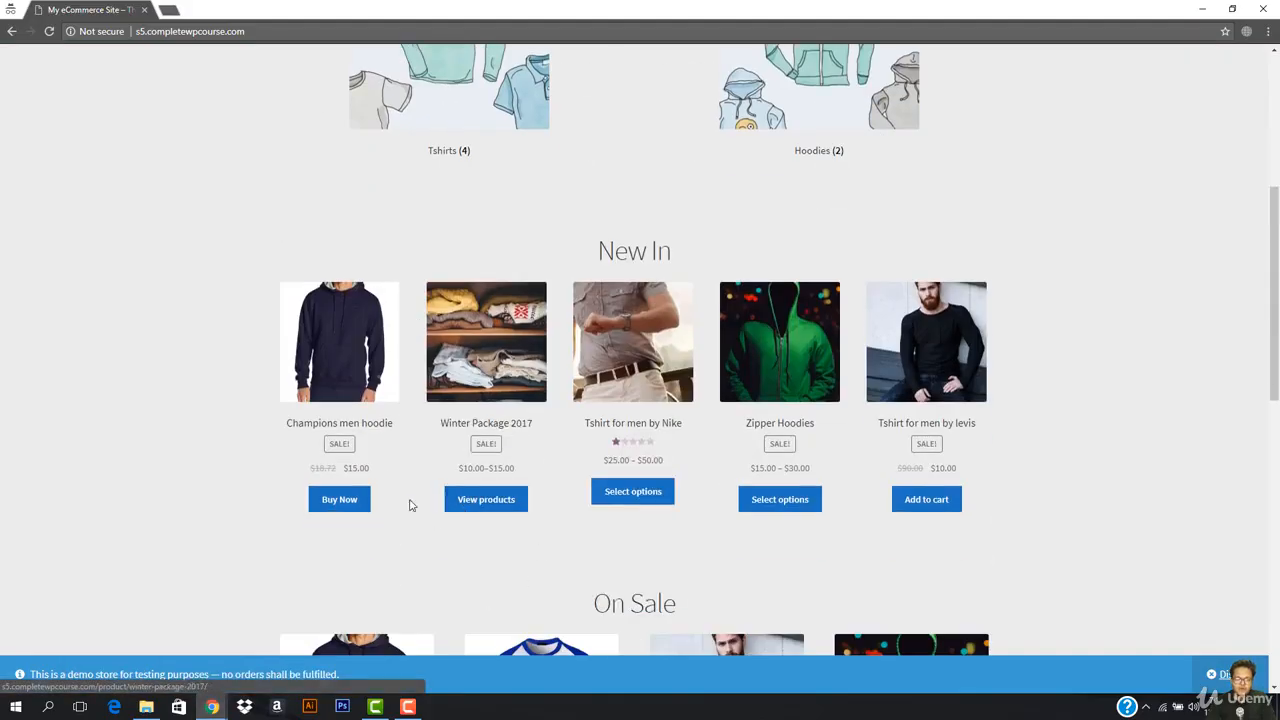
pyautogui.click(498, 513)
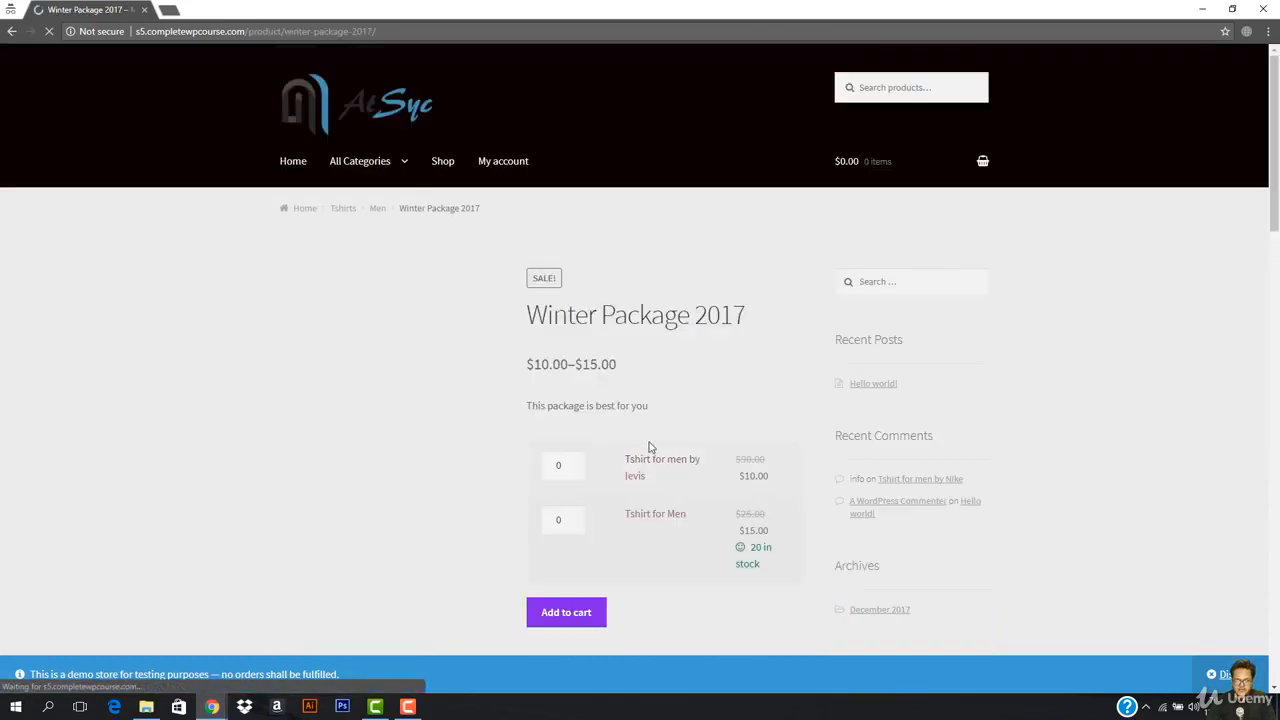
pyautogui.click(574, 461)
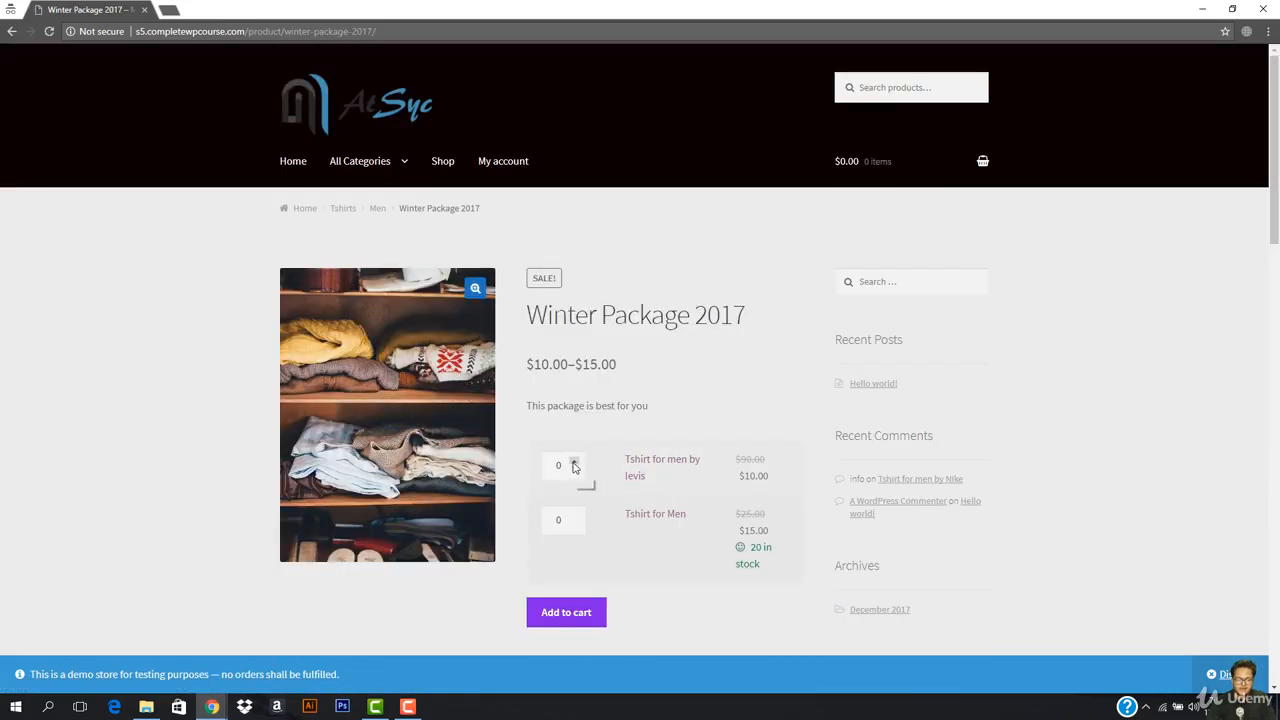
pyautogui.click(574, 515)
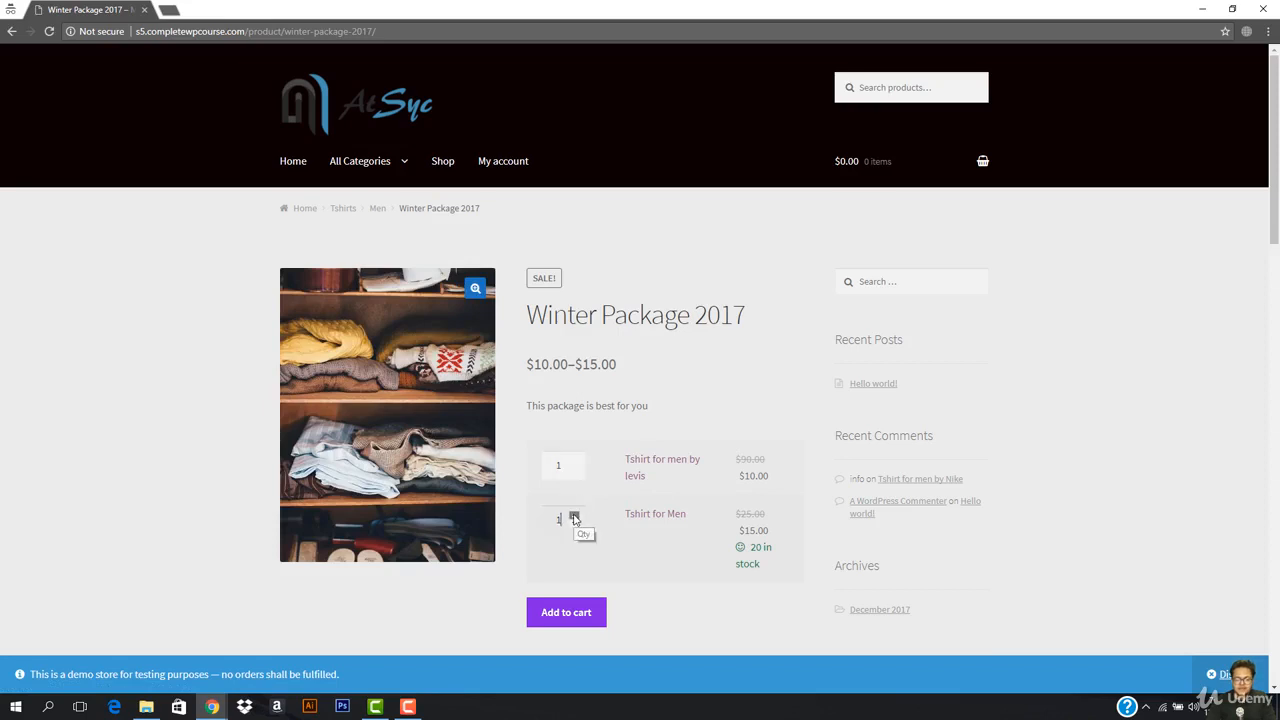
pyautogui.click(560, 618)
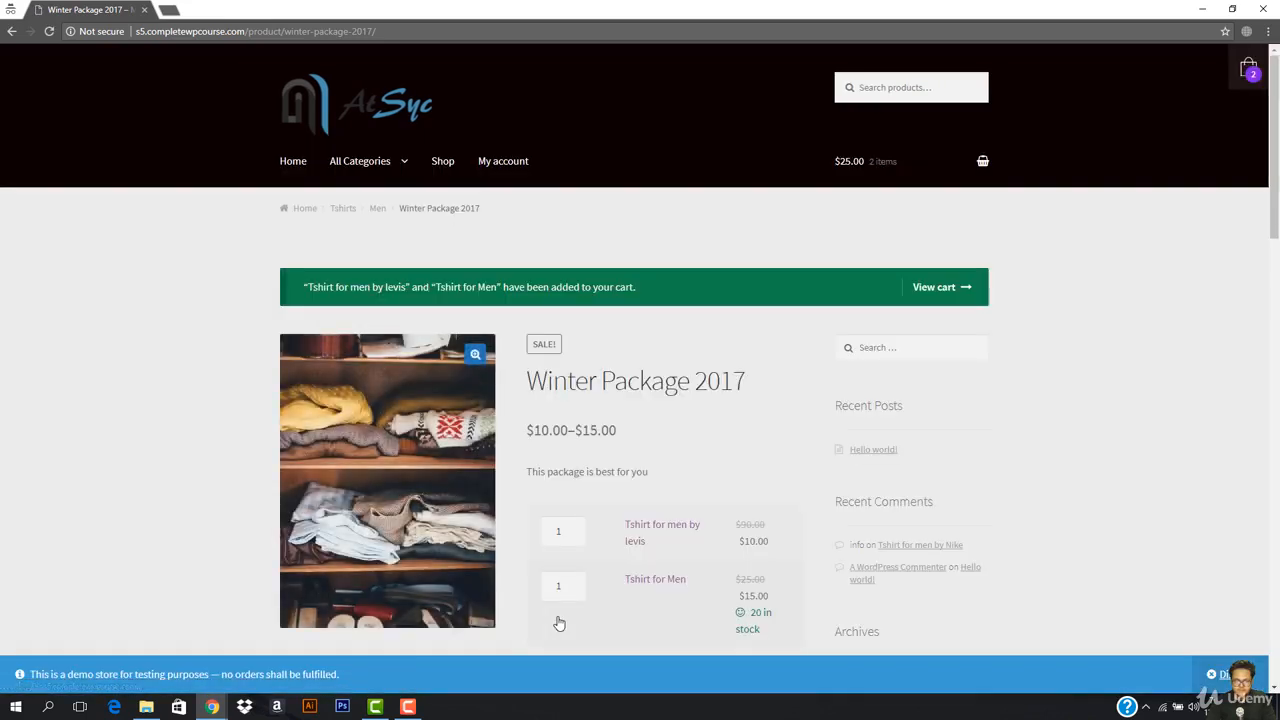
pyautogui.moveTo(907, 150)
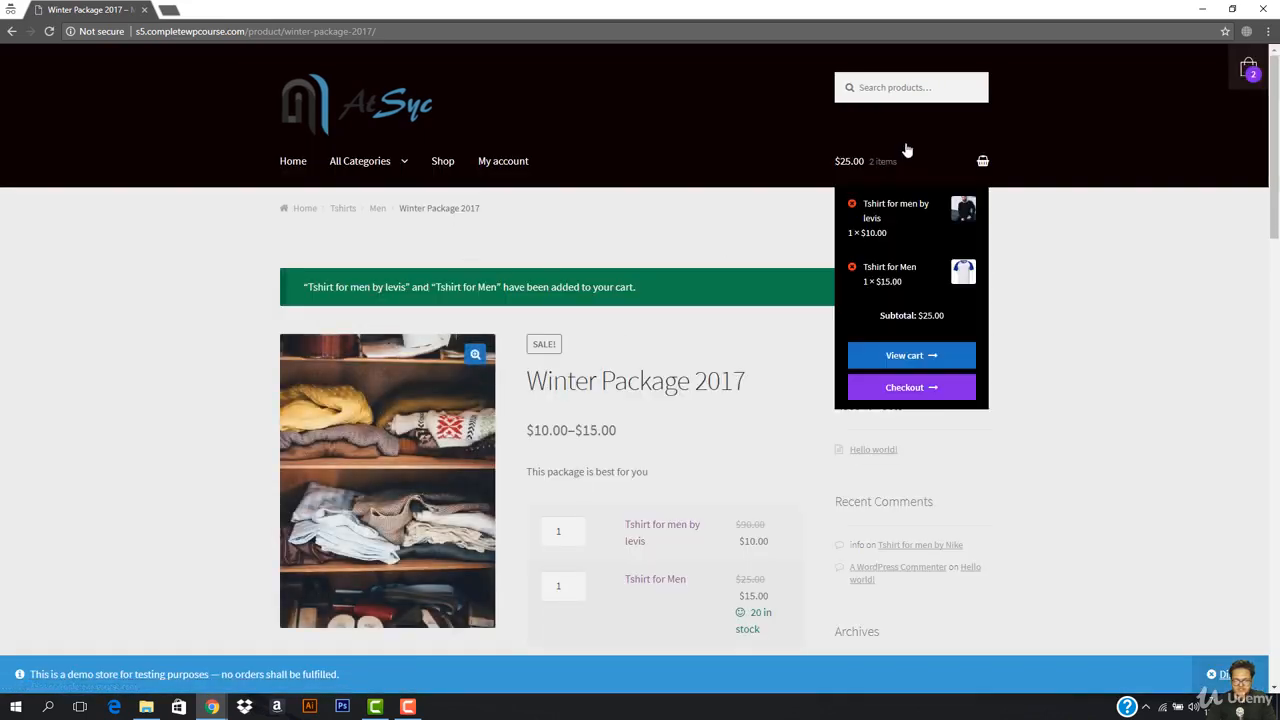
pyautogui.click(903, 388)
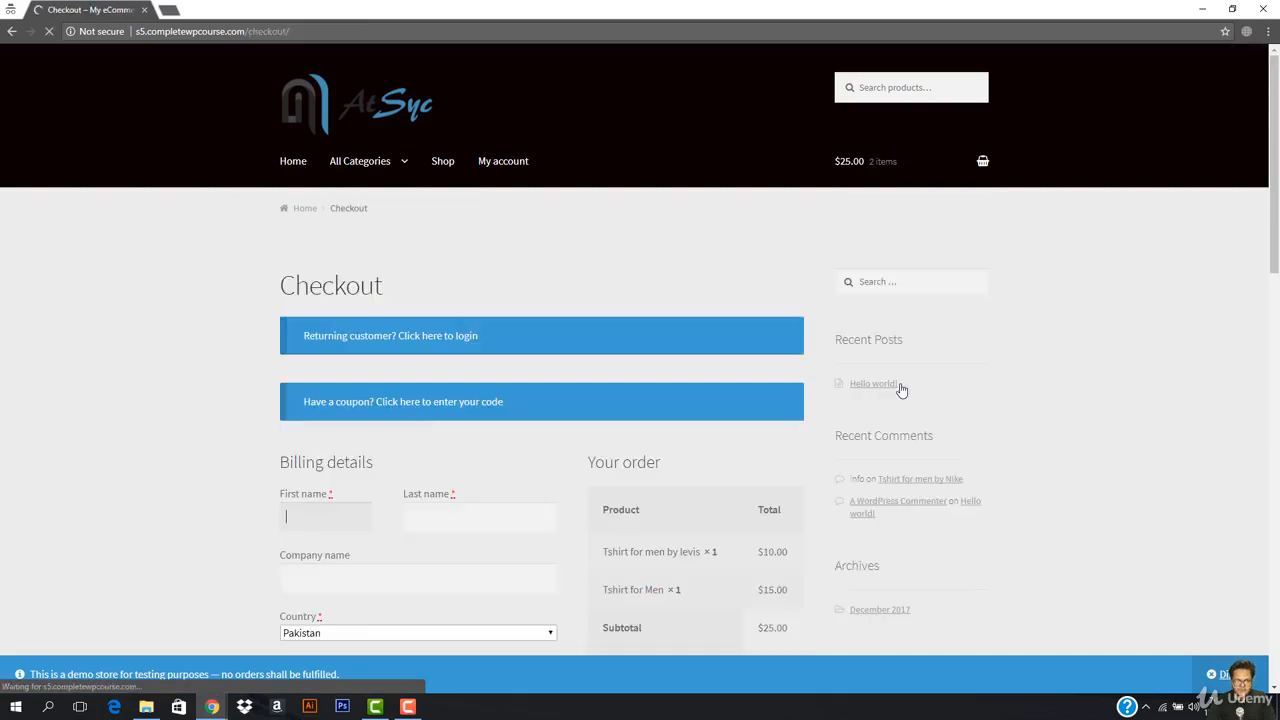
# Step: Fill in the billing name and street address, completing the address from saved autofill
pyautogui.scroll(-3, 476, 405)
pyautogui.click(344, 247)
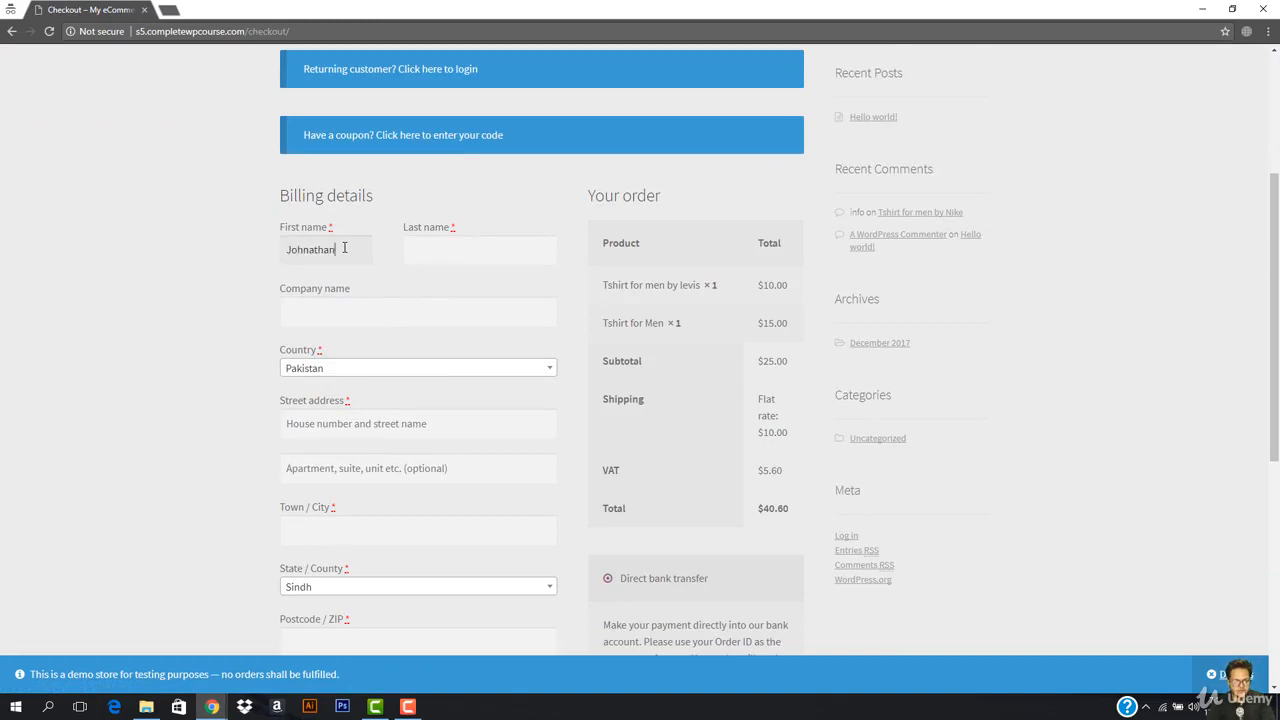
pyautogui.press('Tab')
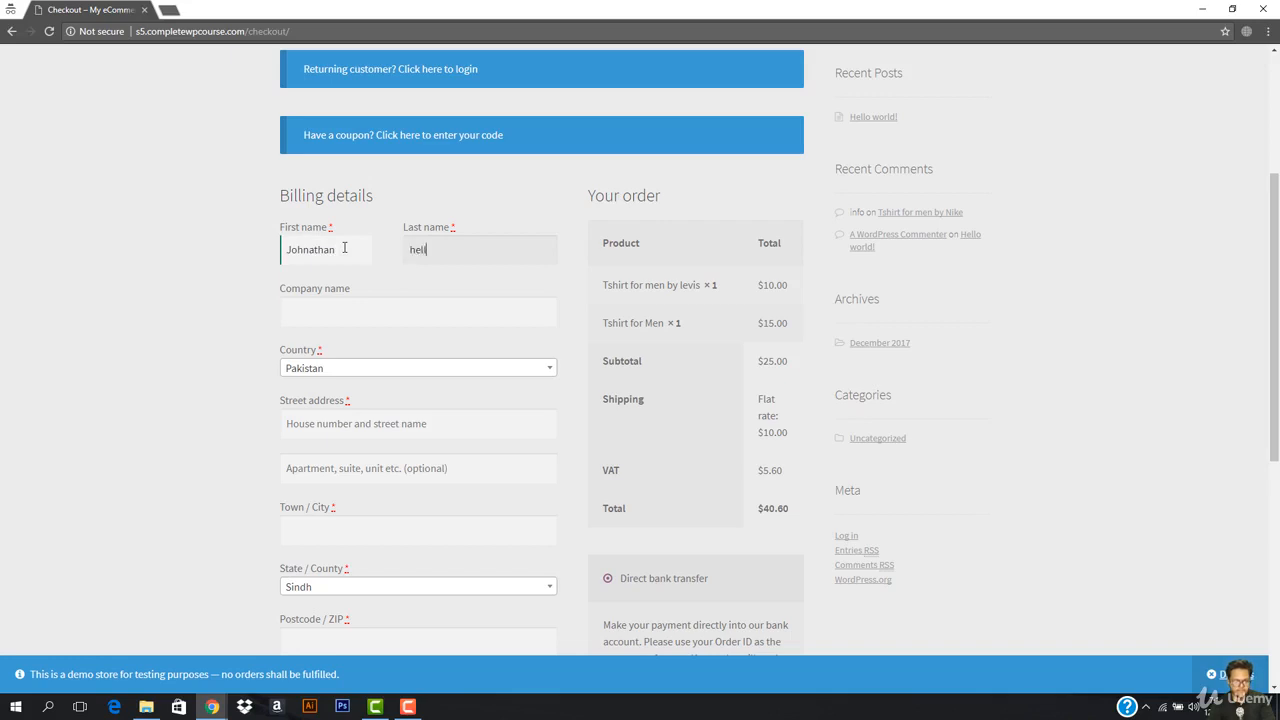
pyautogui.press('Tab')
pyautogui.press('Tab')
pyautogui.press('Tab')
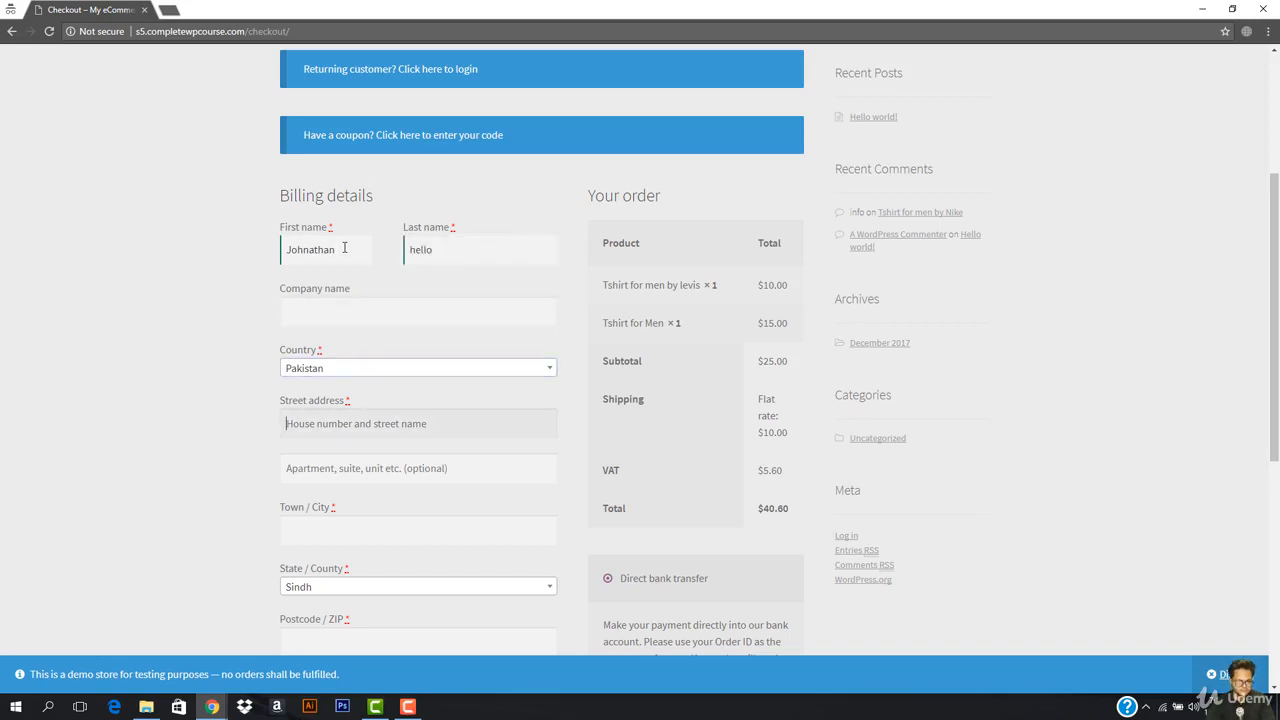
pyautogui.write('juhjhjkhukkhjkhkhku')
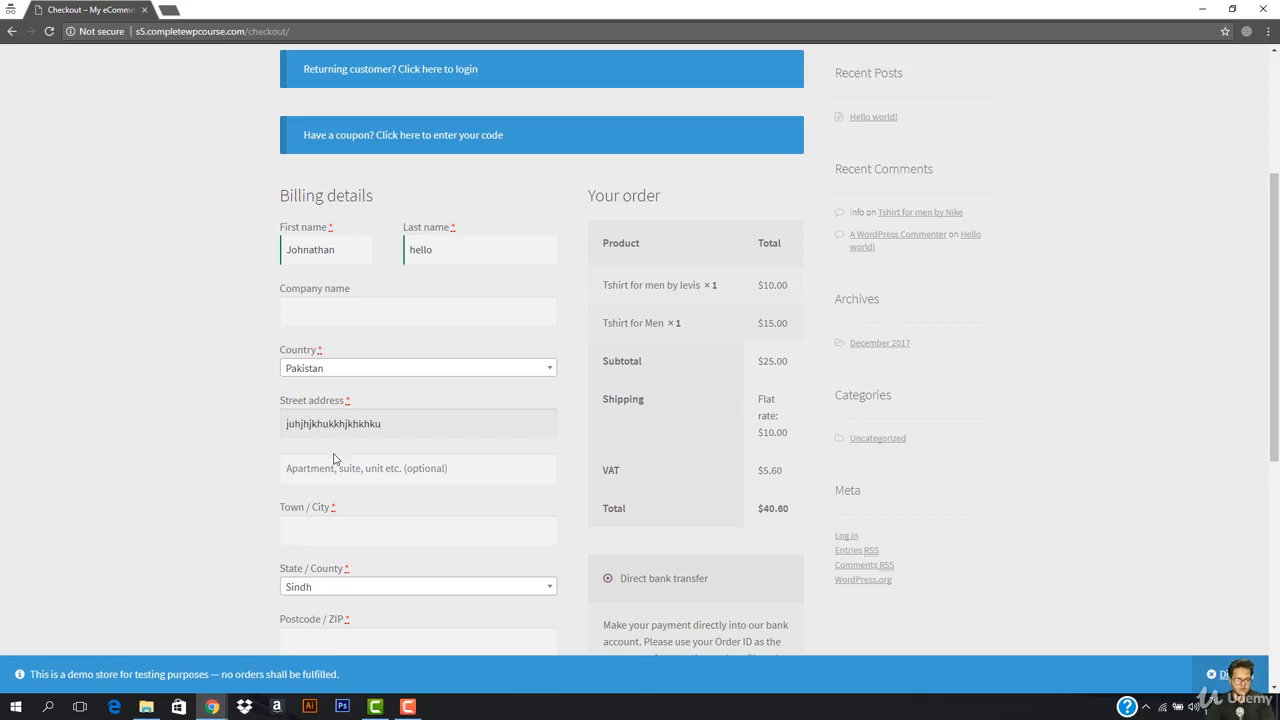
pyautogui.click(351, 527)
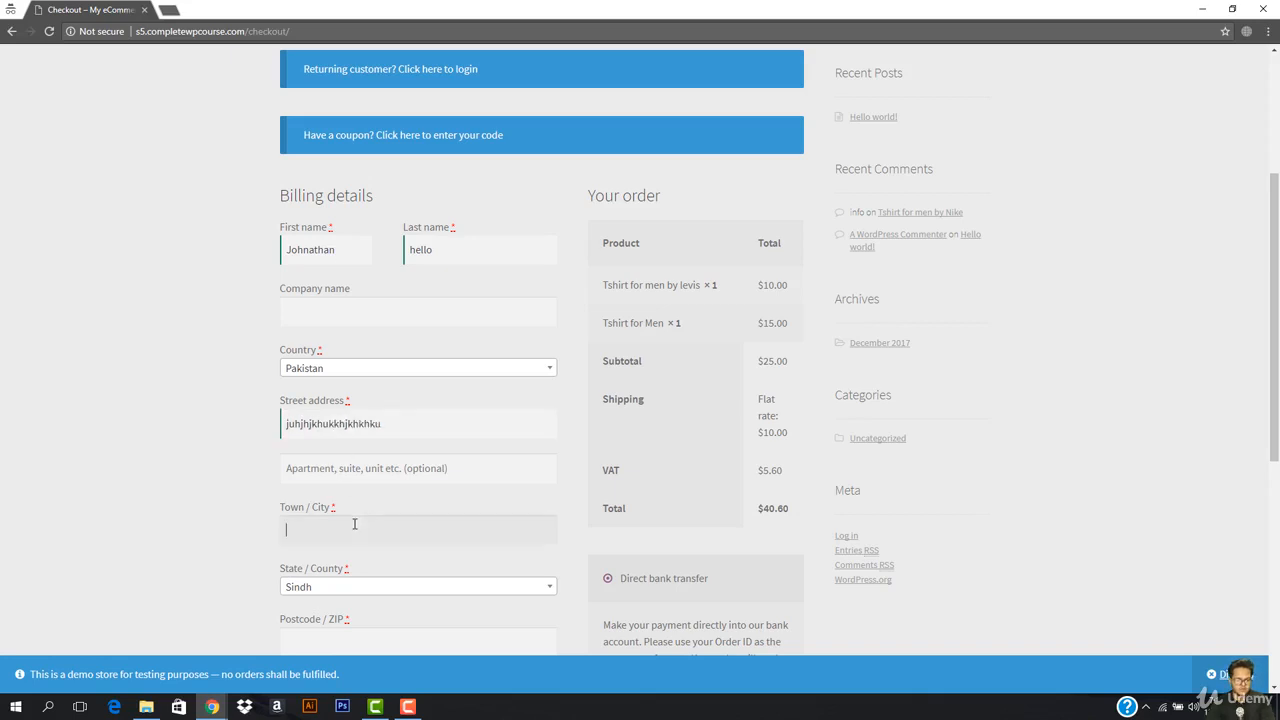
pyautogui.click(350, 541)
pyautogui.scroll(-2, 313, 588)
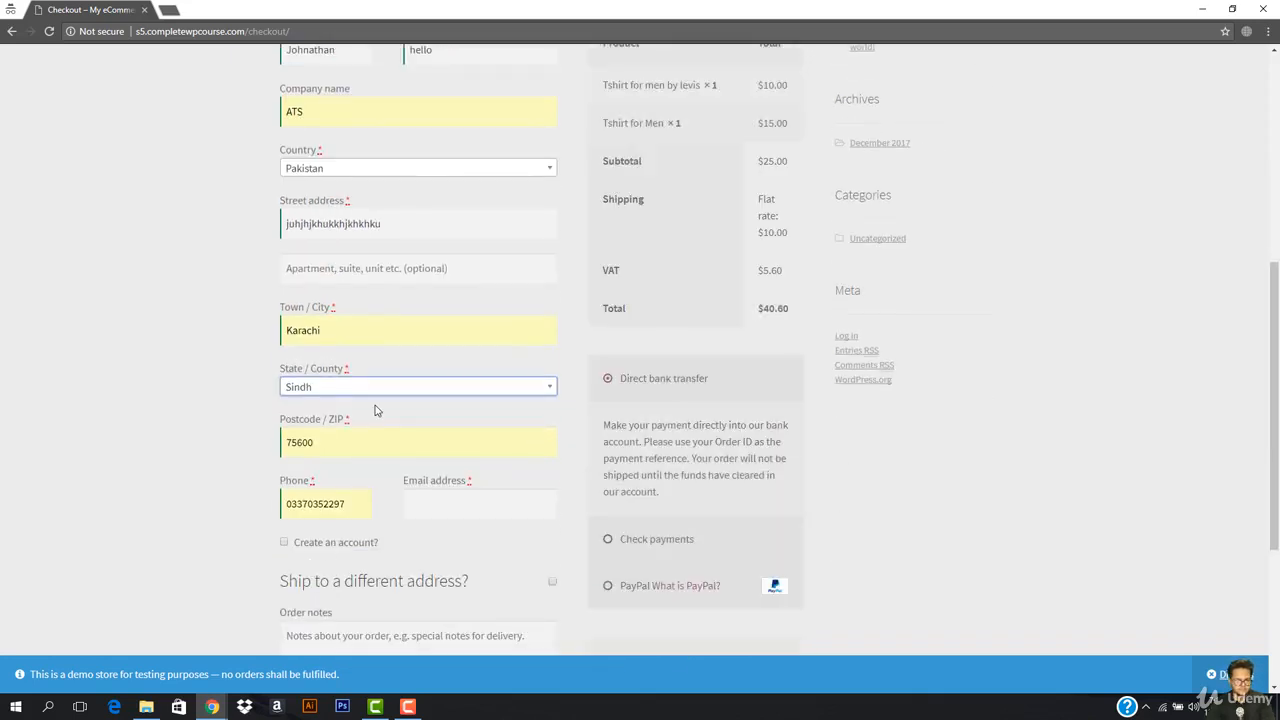
pyautogui.scroll(-2, 374, 408)
# Step: Enter the customer's e-mail, create an account with a password, choose PayPal and accept the terms
pyautogui.click(466, 364)
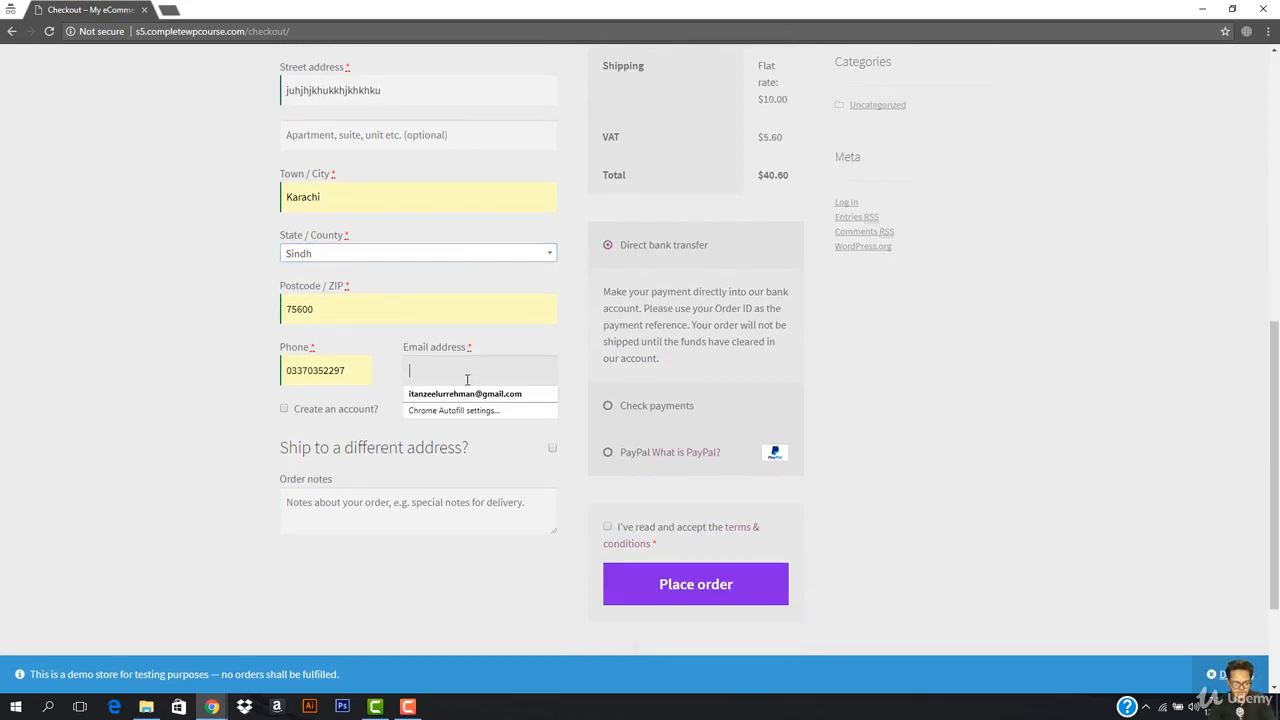
pyautogui.write('buyers@example.com')
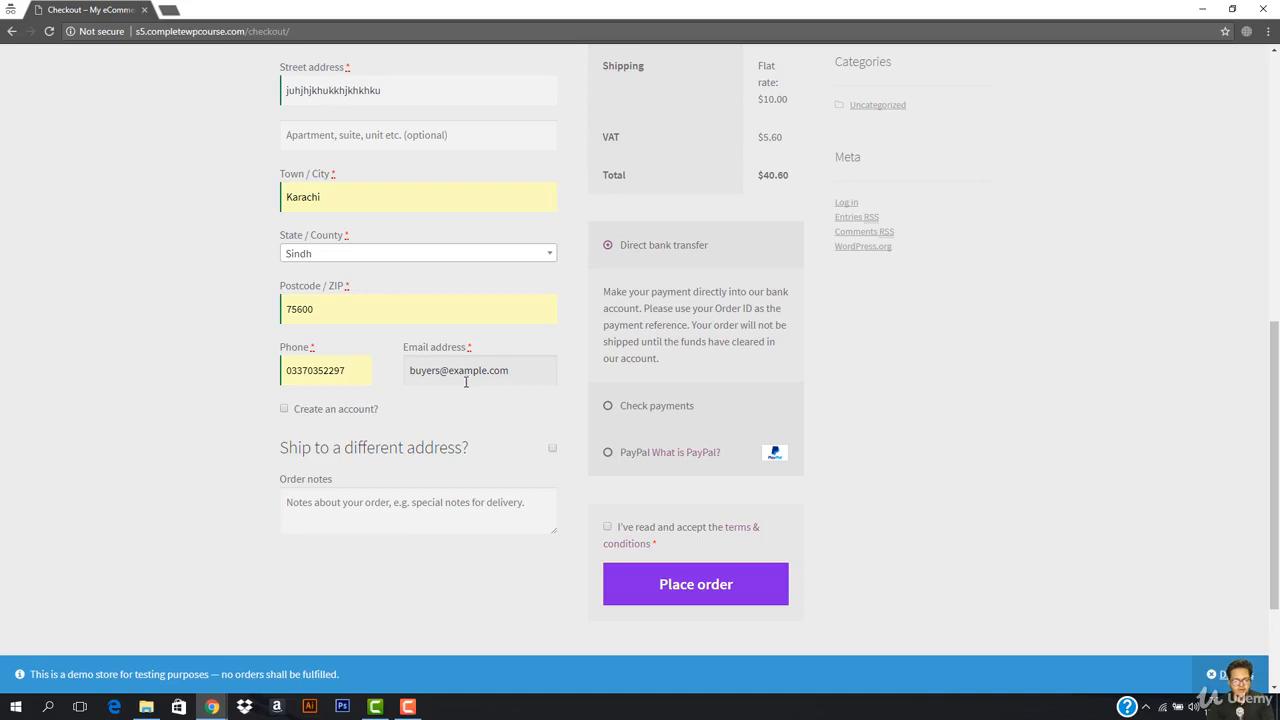
pyautogui.click(284, 411)
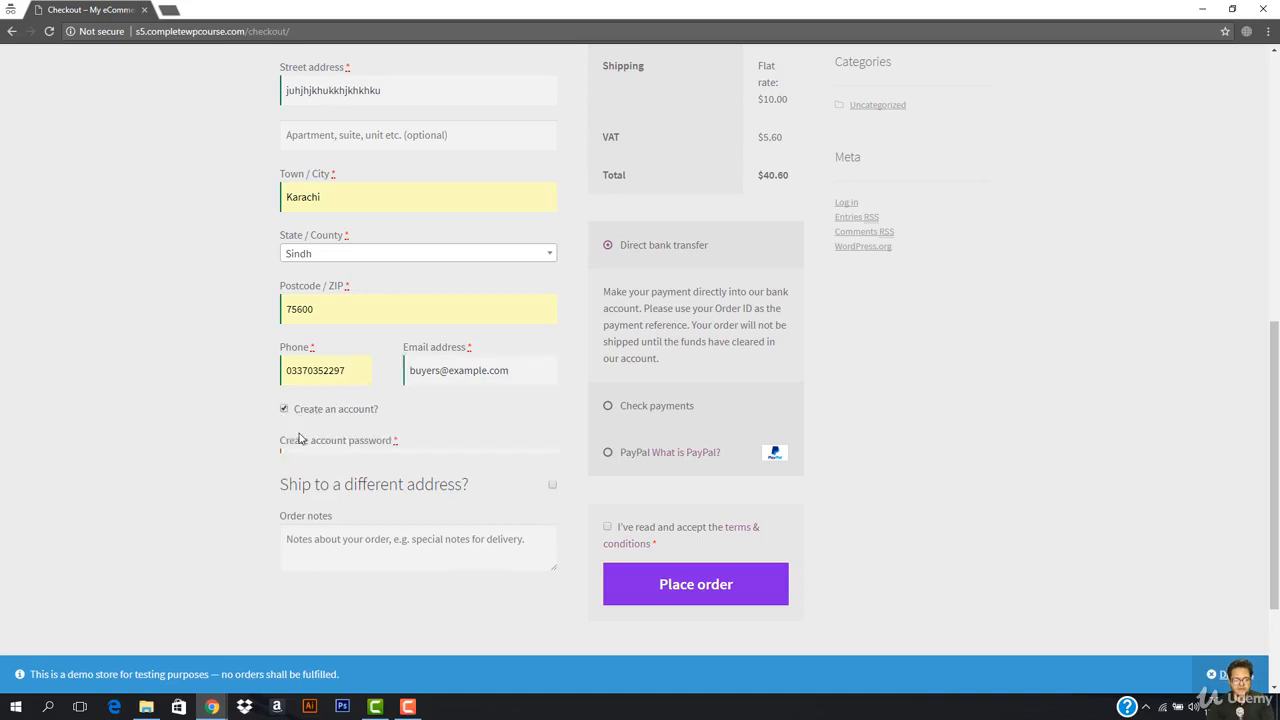
pyautogui.click(343, 468)
pyautogui.write('••••')
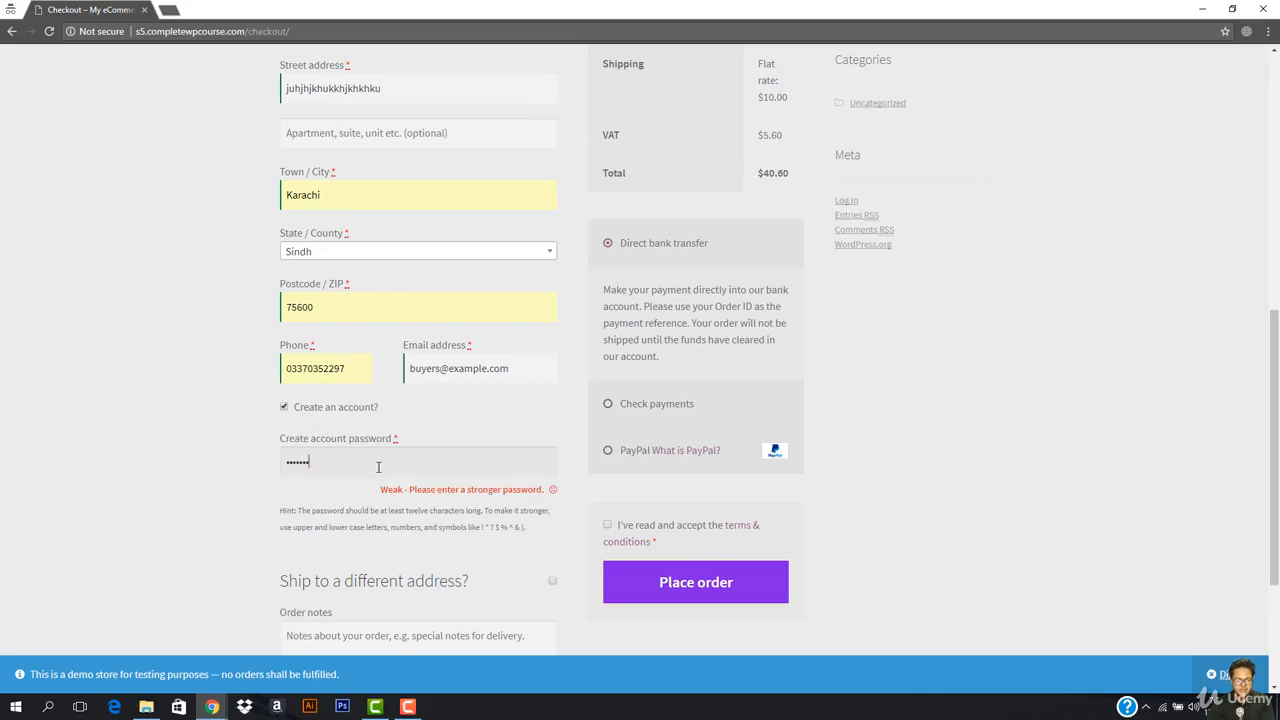
pyautogui.scroll(-3, 607, 260)
pyautogui.click(612, 223)
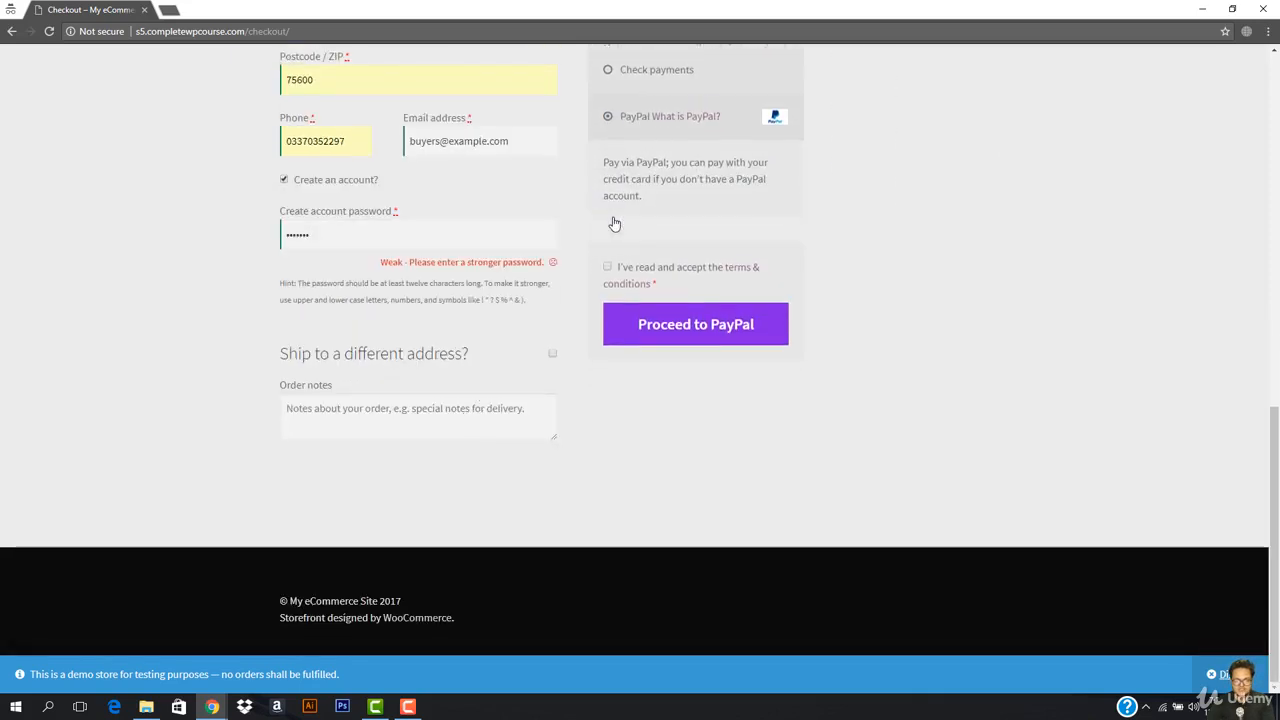
pyautogui.click(628, 270)
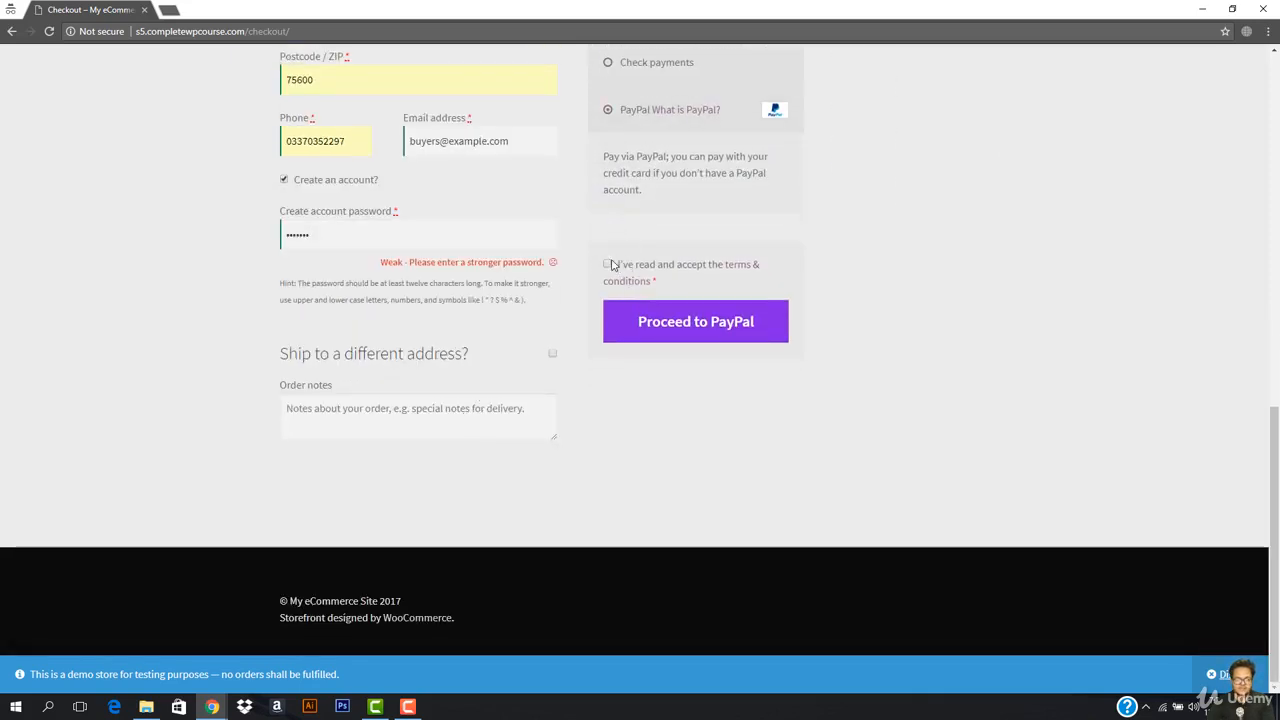
# Step: Log in as the sandbox buyer, agree to the policy, and pay the $40.60 order from the PayPal balance
pyautogui.click(688, 340)
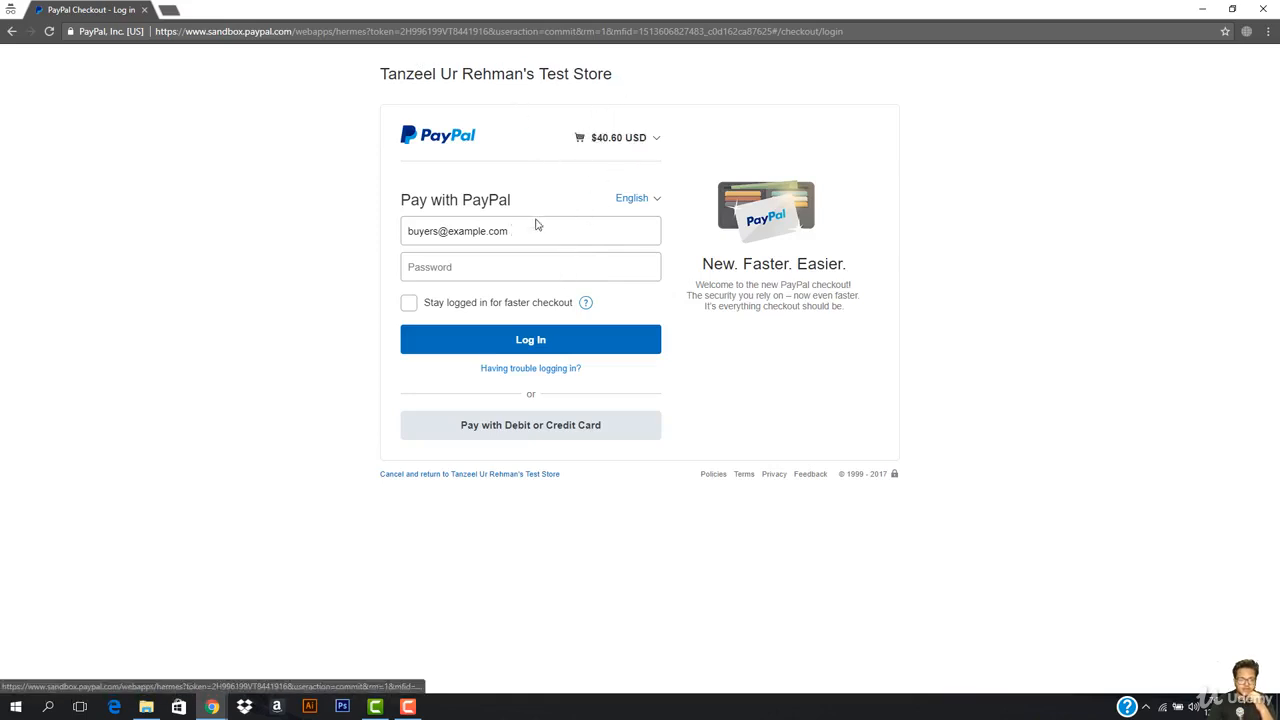
pyautogui.click(506, 268)
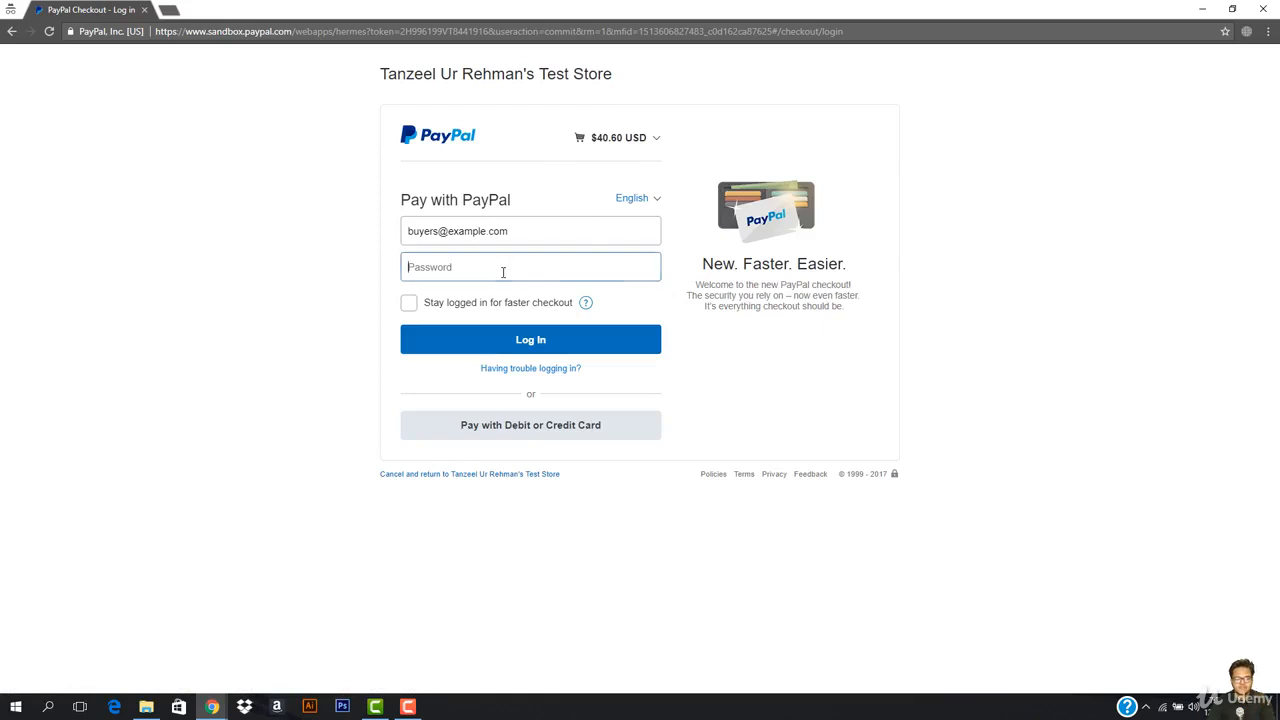
pyautogui.write('••••')
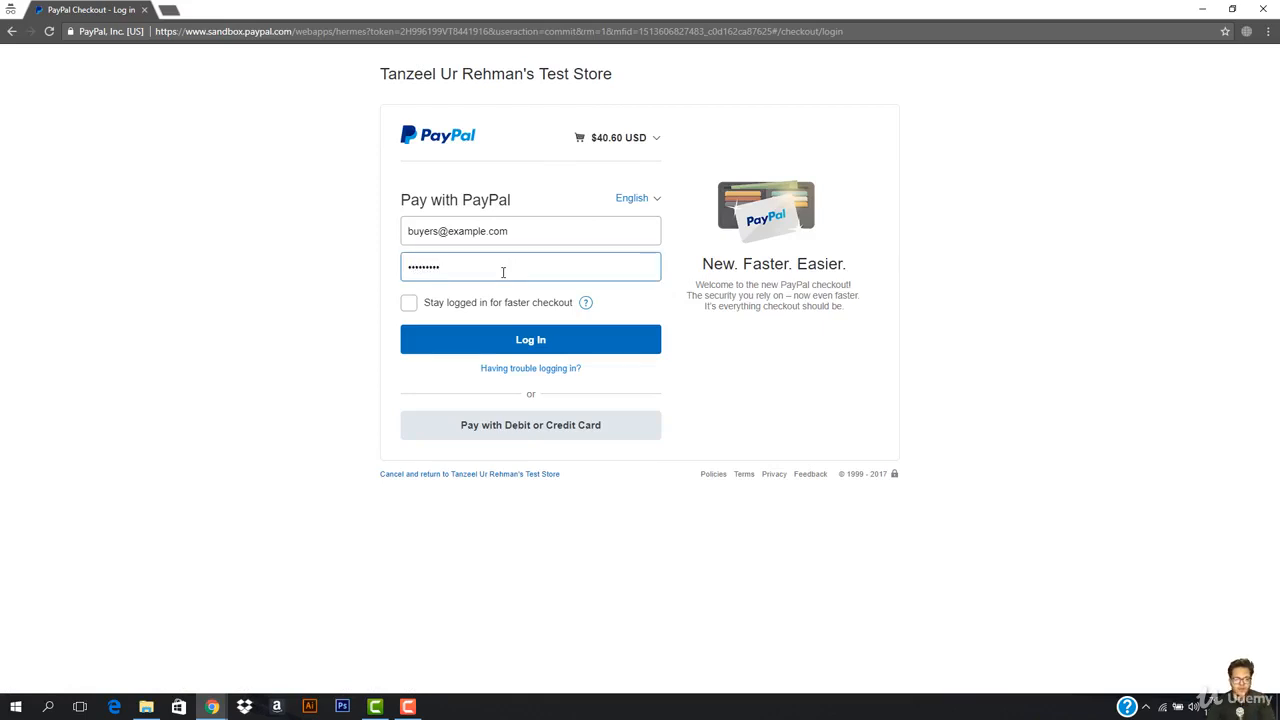
pyautogui.click(531, 345)
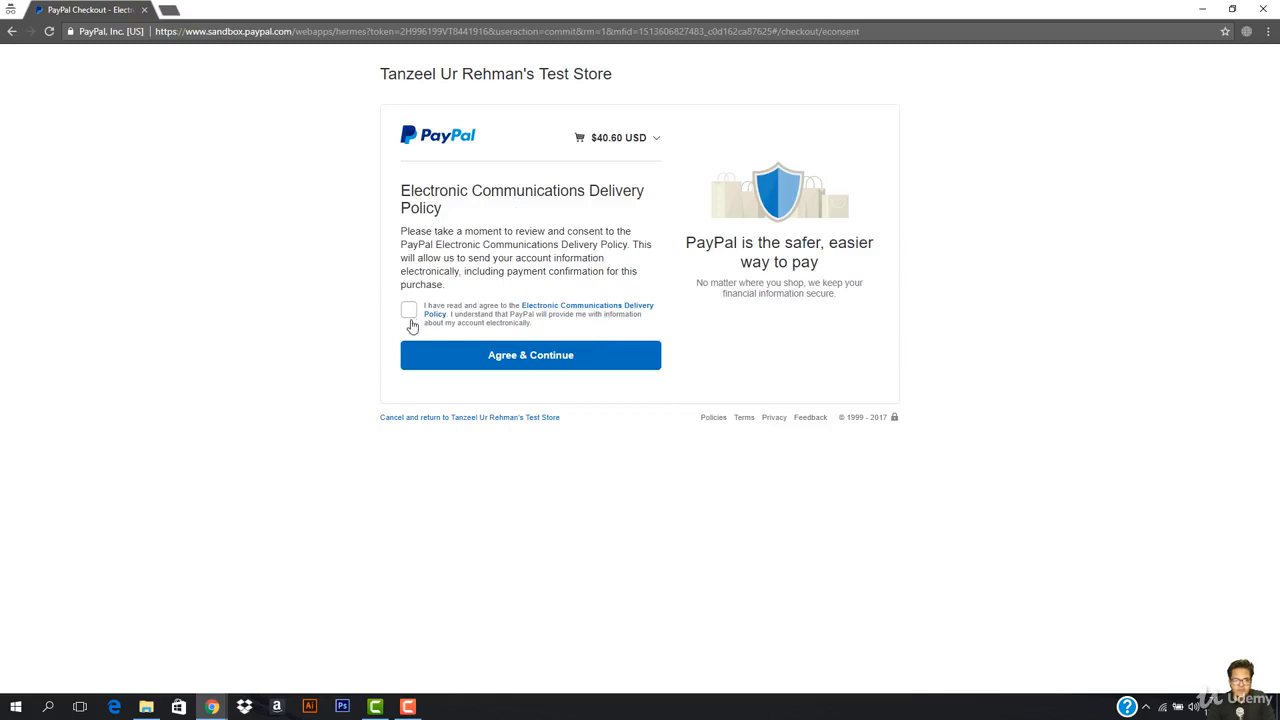
pyautogui.click(544, 352)
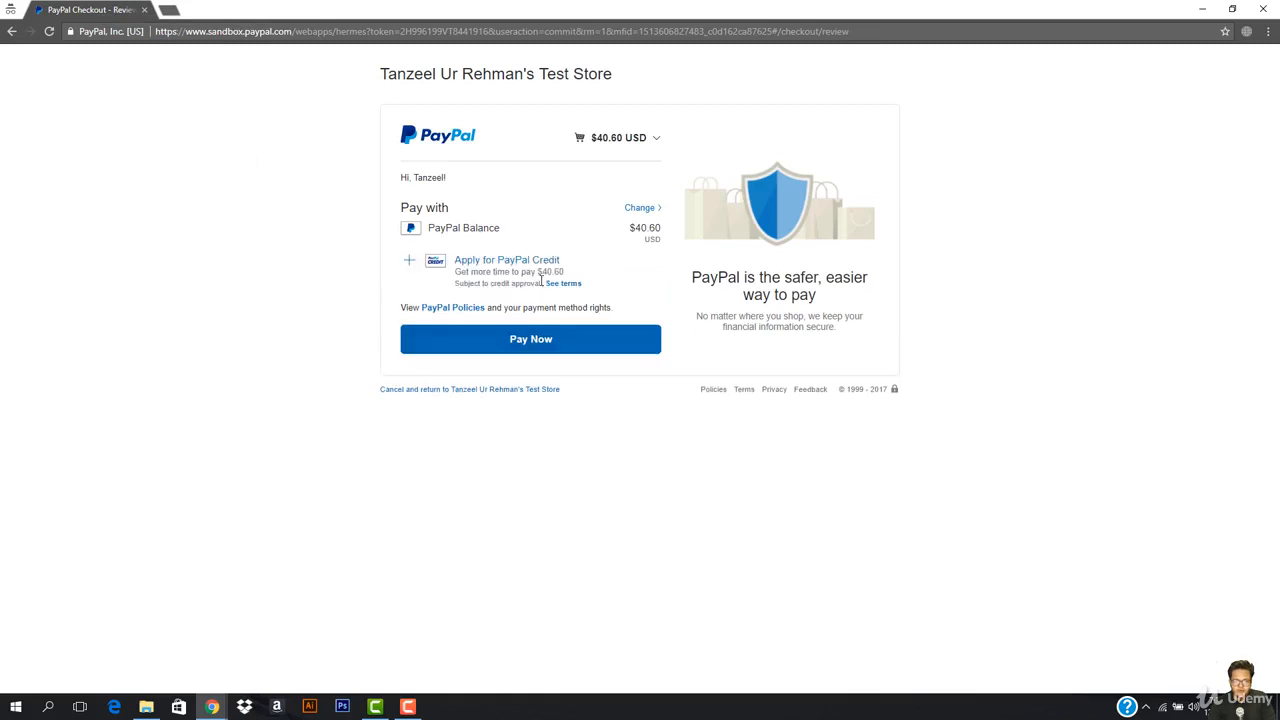
pyautogui.click(554, 345)
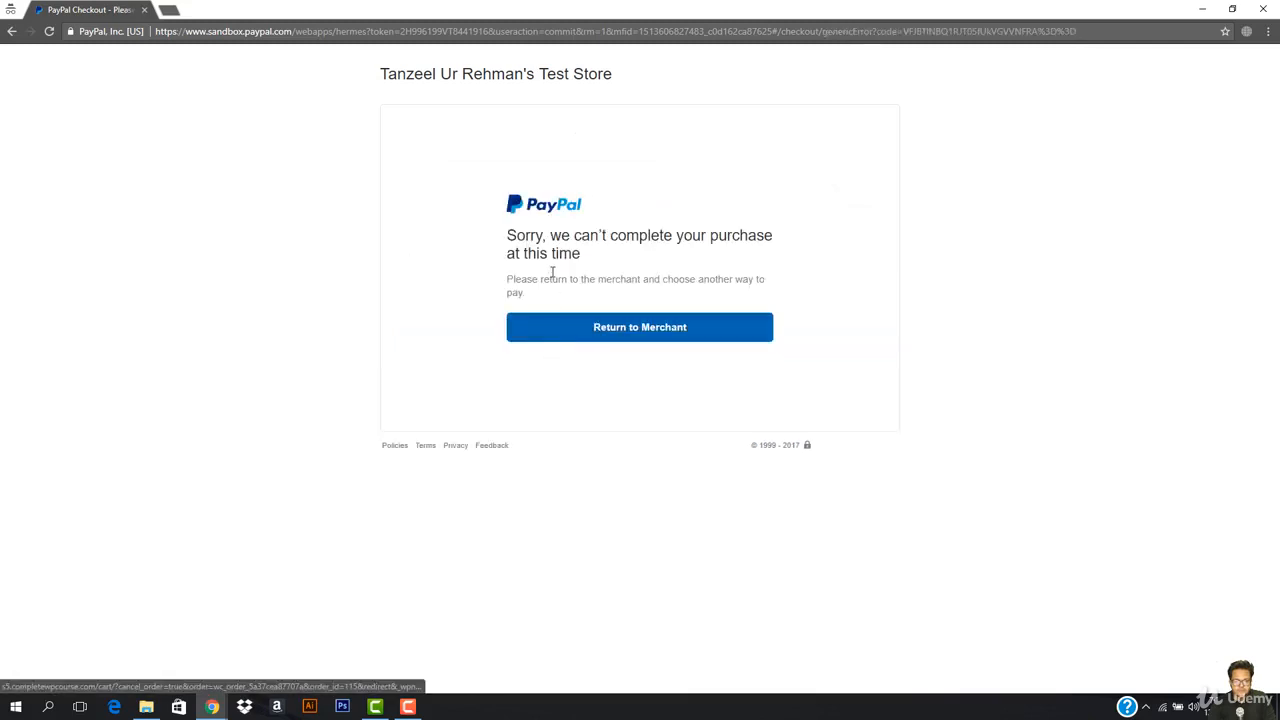
# Step: Return to the store, check out again and pay $46.40 USD from the PayPal Balance
pyautogui.click(666, 335)
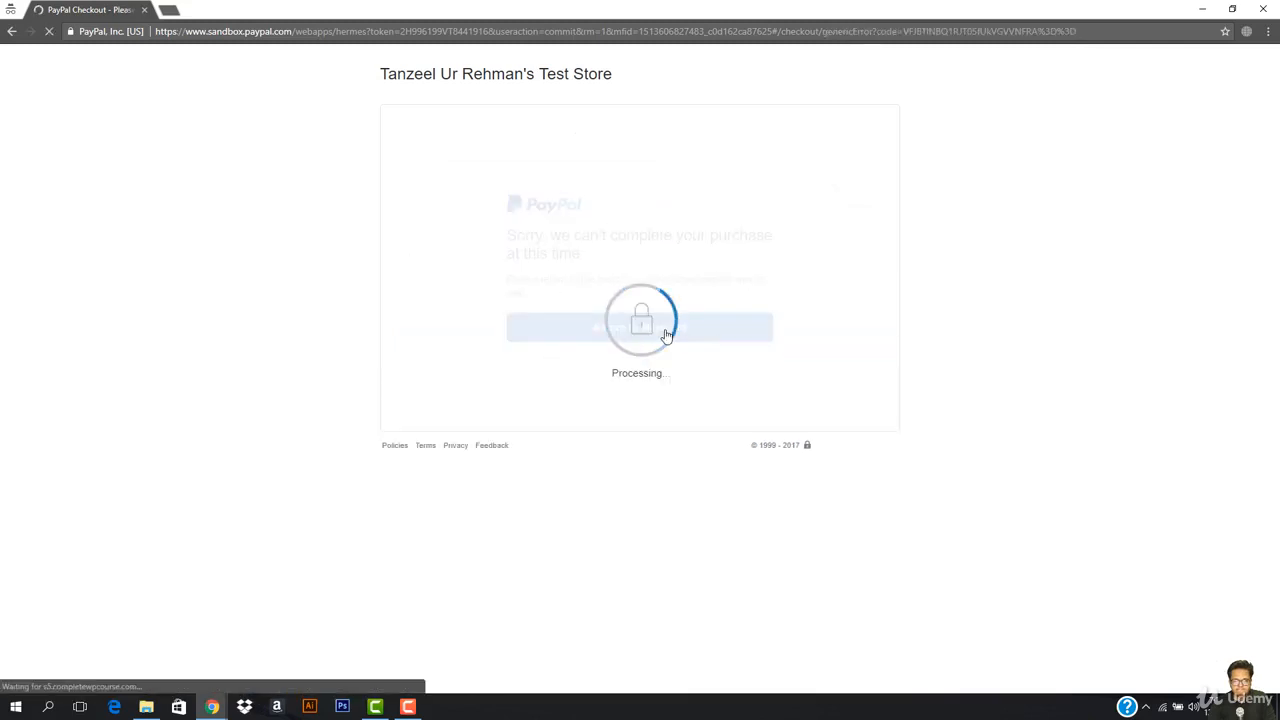
pyautogui.scroll(-3, 765, 500)
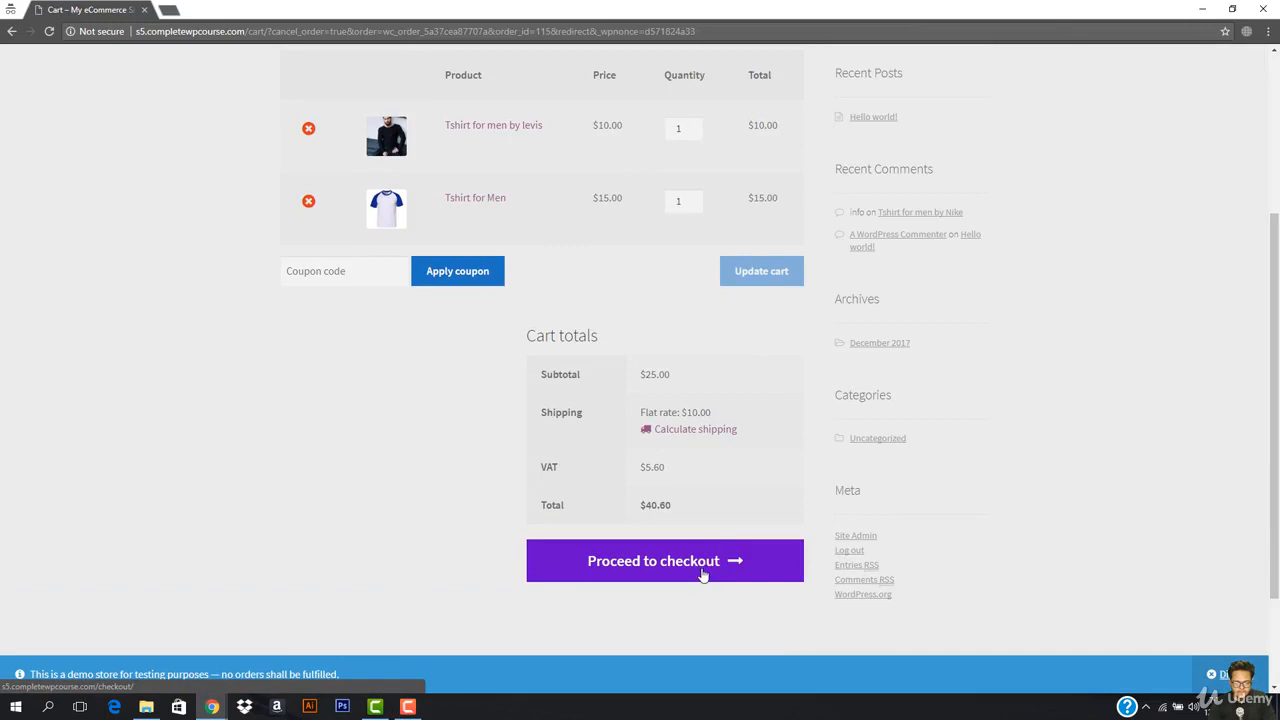
pyautogui.click(408, 706)
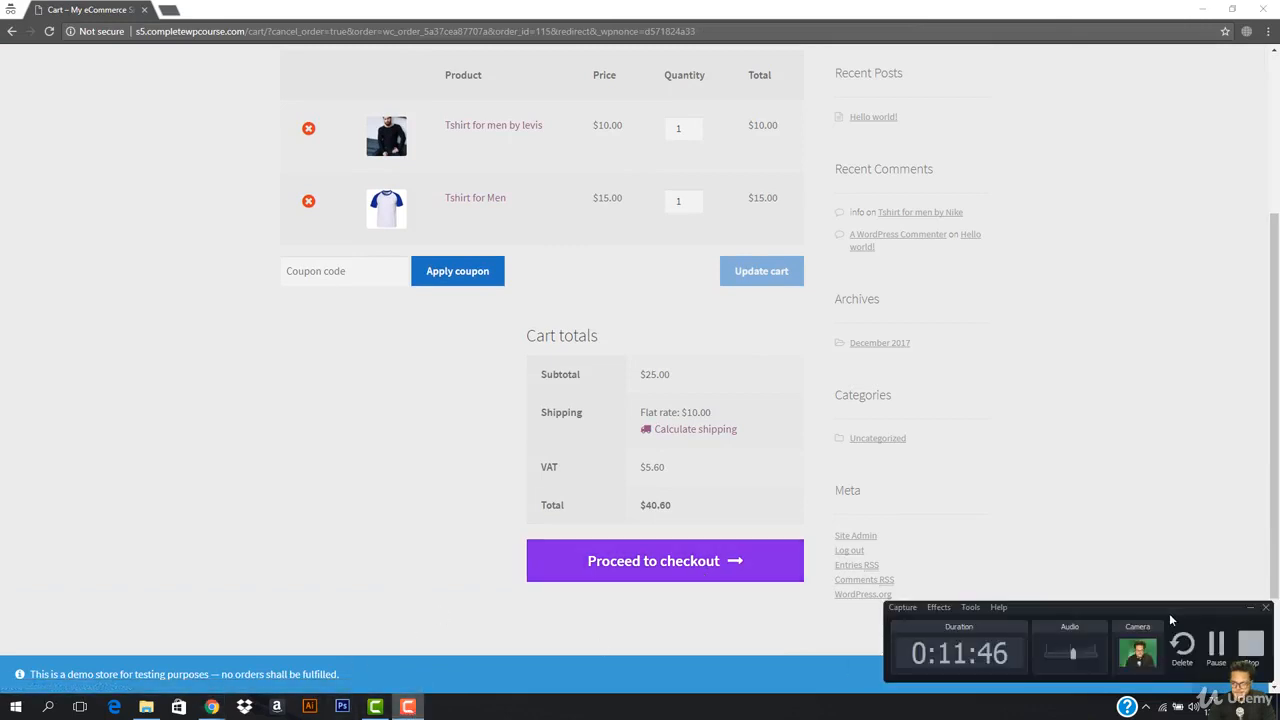
pyautogui.click(1216, 645)
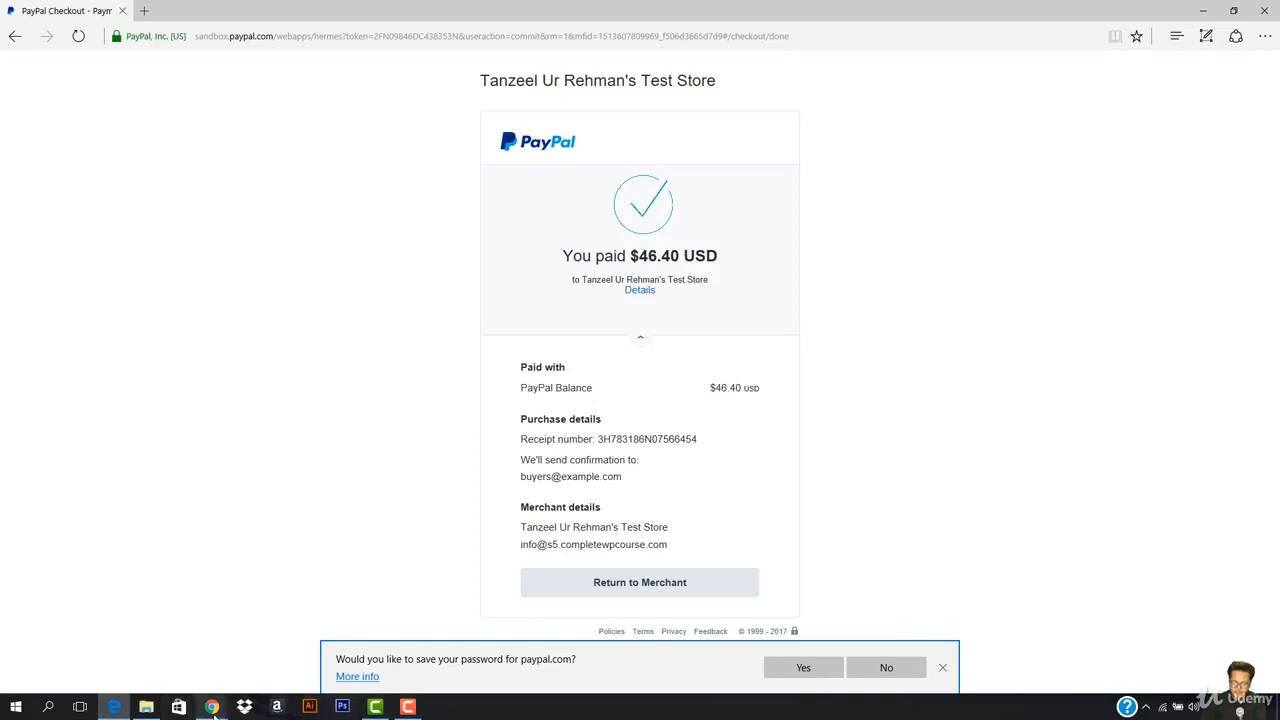
# Step: Highlight the $46.40 USD amount paid on the PayPal confirmation
pyautogui.moveTo(213, 712)
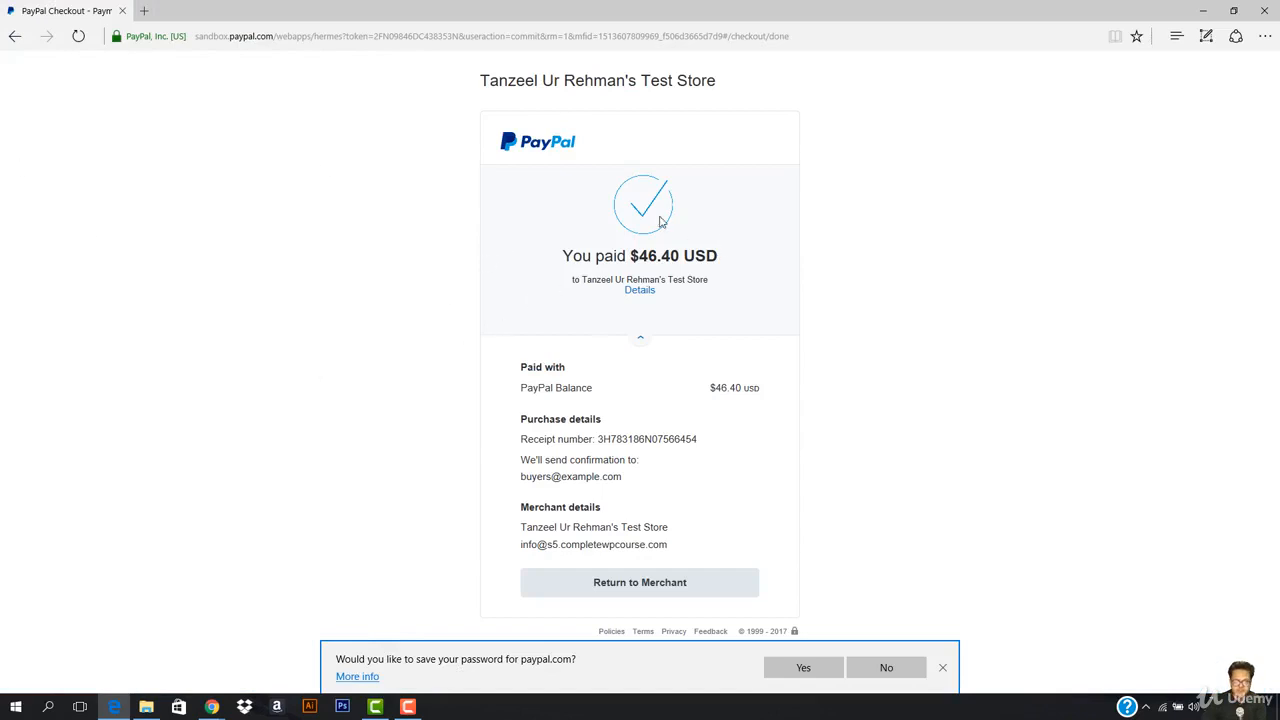
pyautogui.moveTo(566, 255); pyautogui.dragTo(846, 251)
pyautogui.click(843, 260)
# Step: Return to the store and review the Order received page for order 116
pyautogui.click(645, 585)
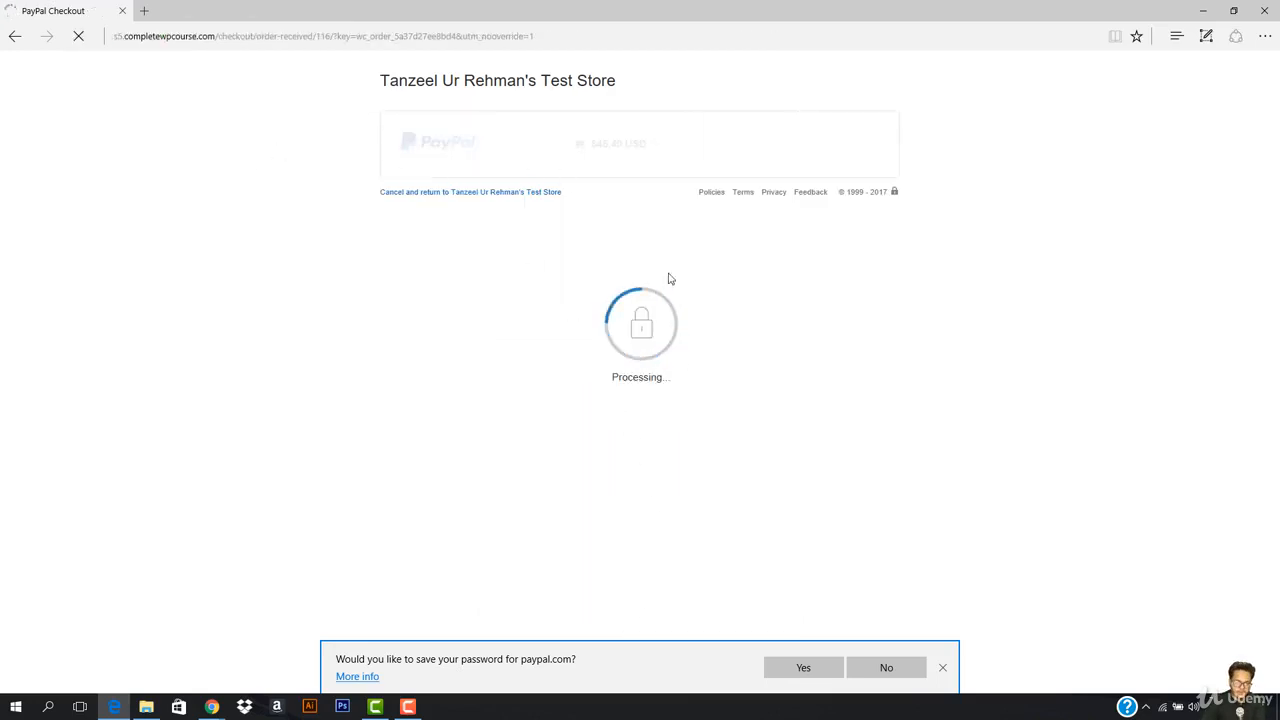
pyautogui.scroll(-2, 298, 298)
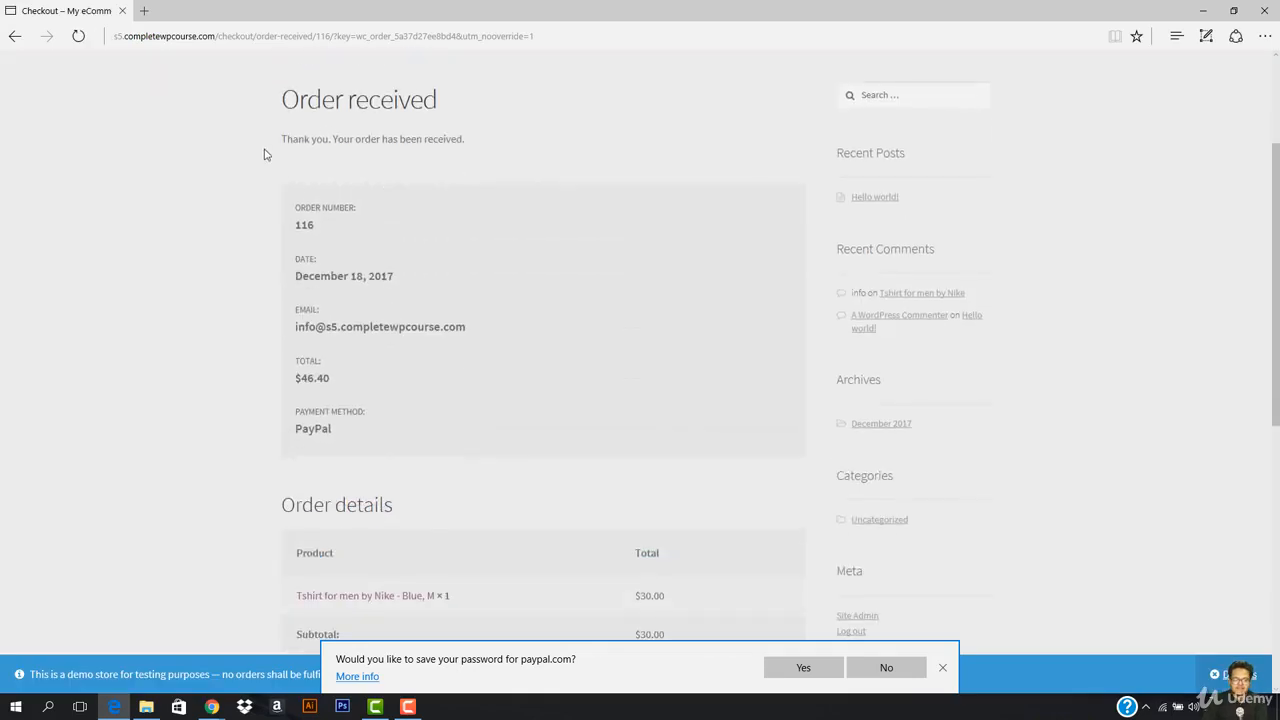
pyautogui.scroll(-3, 429, 411)
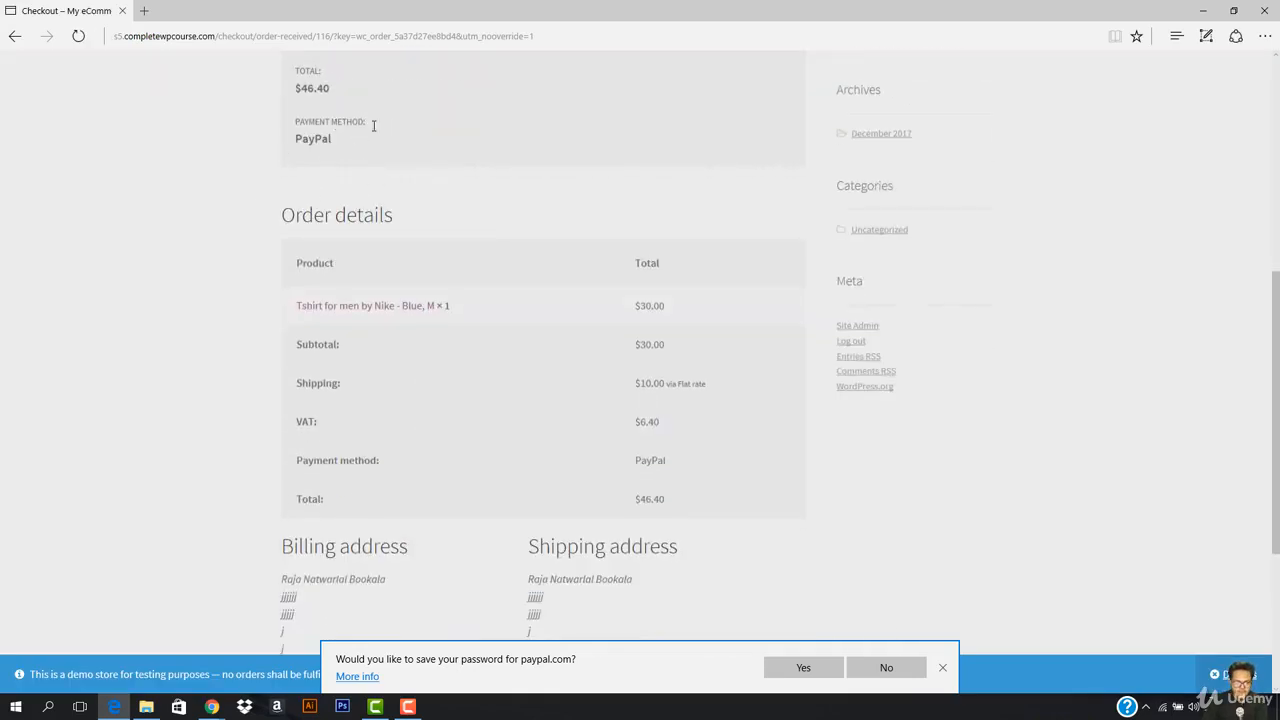
pyautogui.scroll(-3, 494, 274)
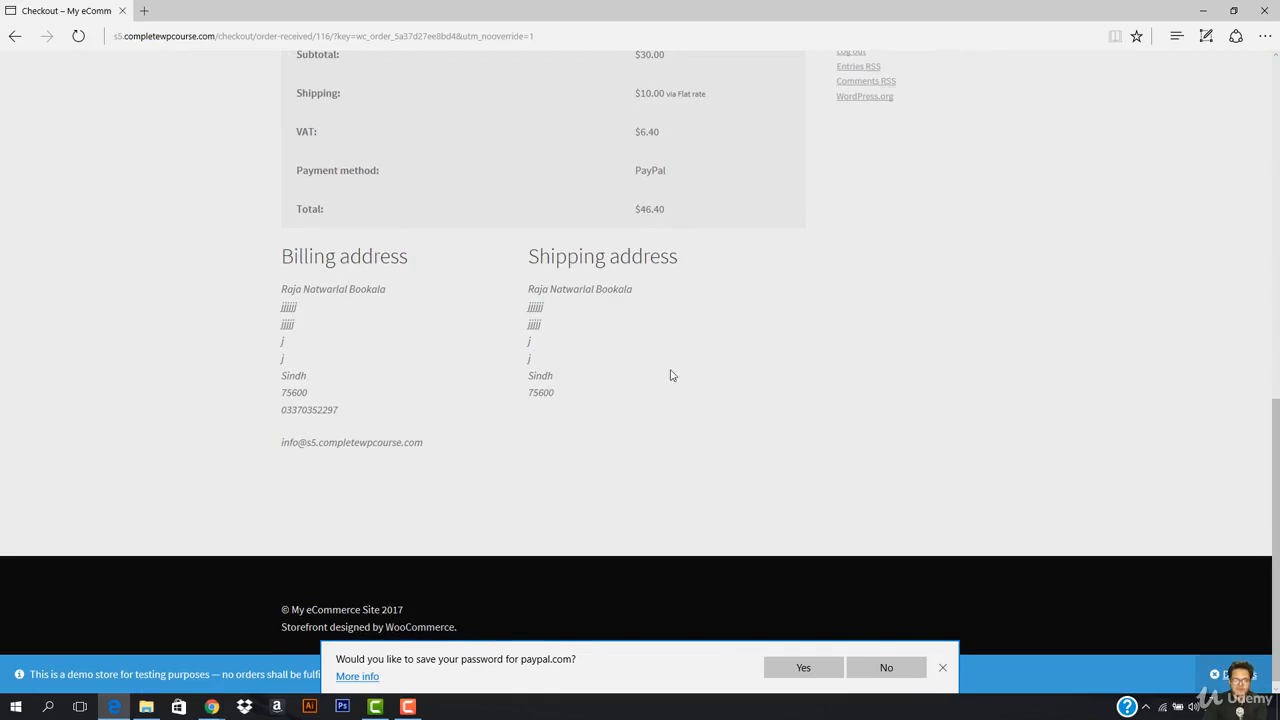
pyautogui.scroll(10, 566, 429)
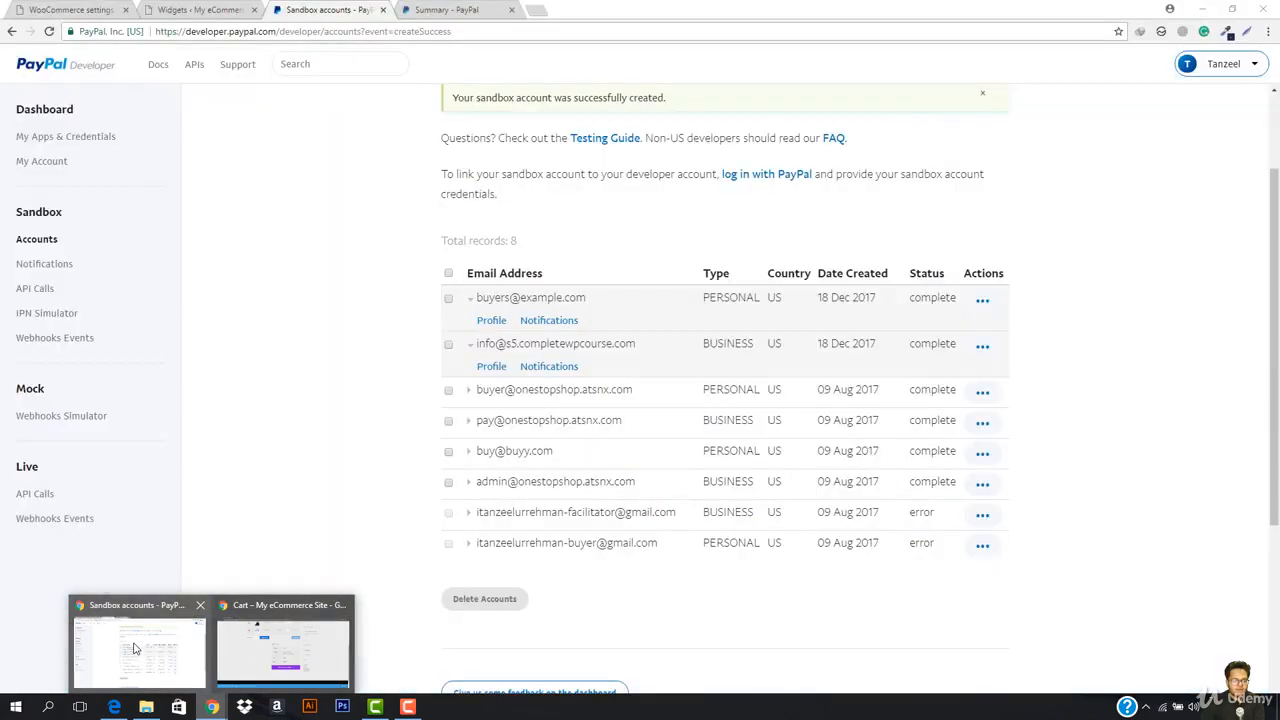
# Step: Try opening the business sandbox account's profile and dismiss the session-expired notice
pyautogui.click(140, 648)
pyautogui.click(493, 367)
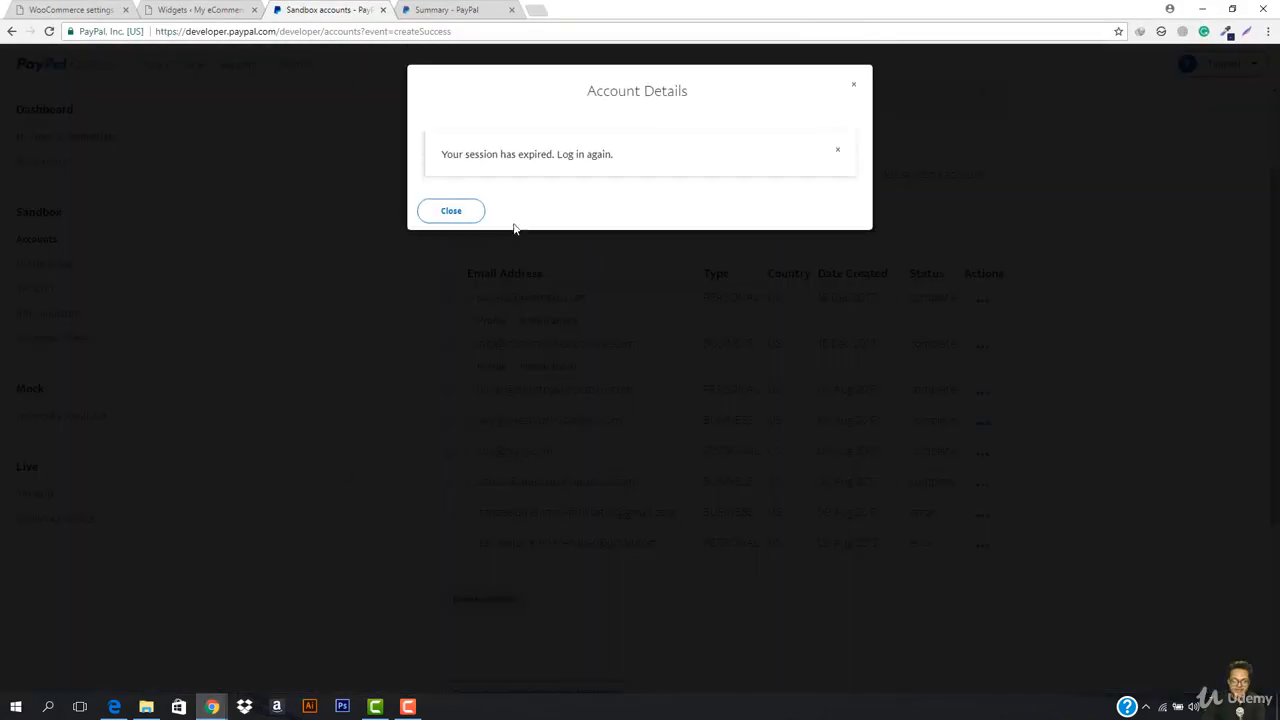
pyautogui.click(482, 211)
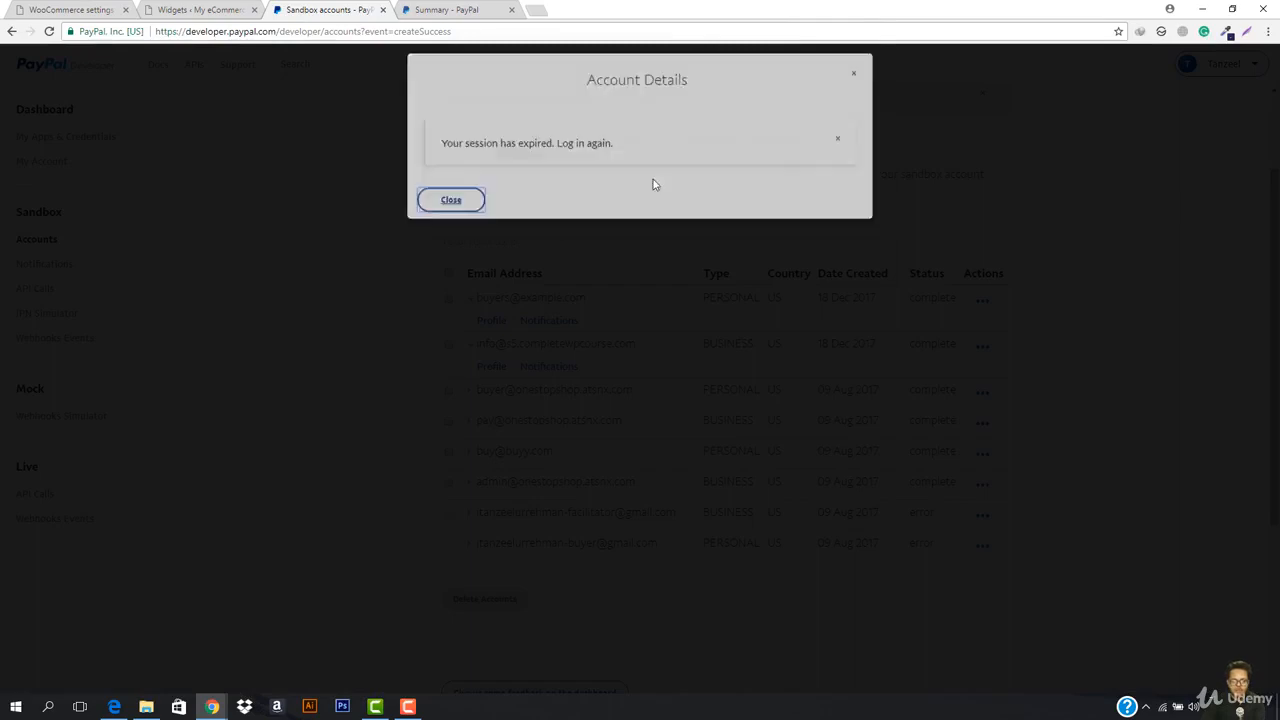
# Step: Reload, sign back in to PayPal Developer and open the Sandbox Accounts list
pyautogui.click(523, 31)
pyautogui.press('Return')
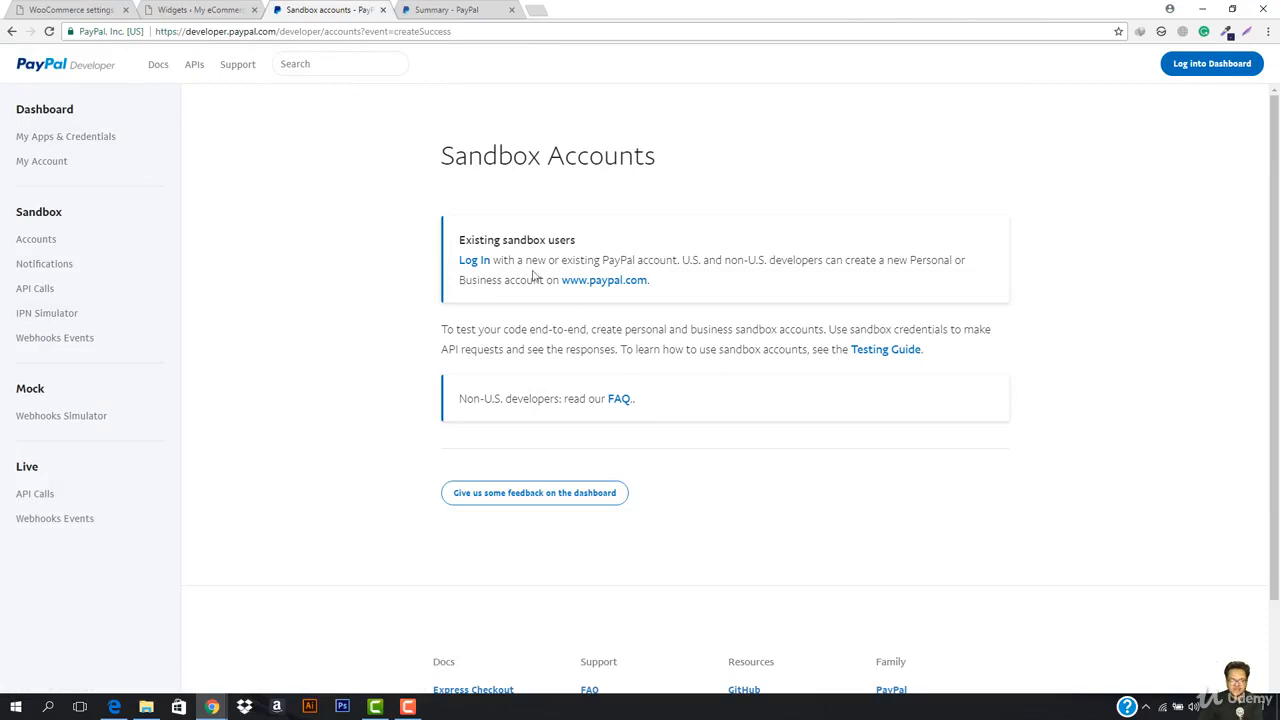
pyautogui.click(476, 262)
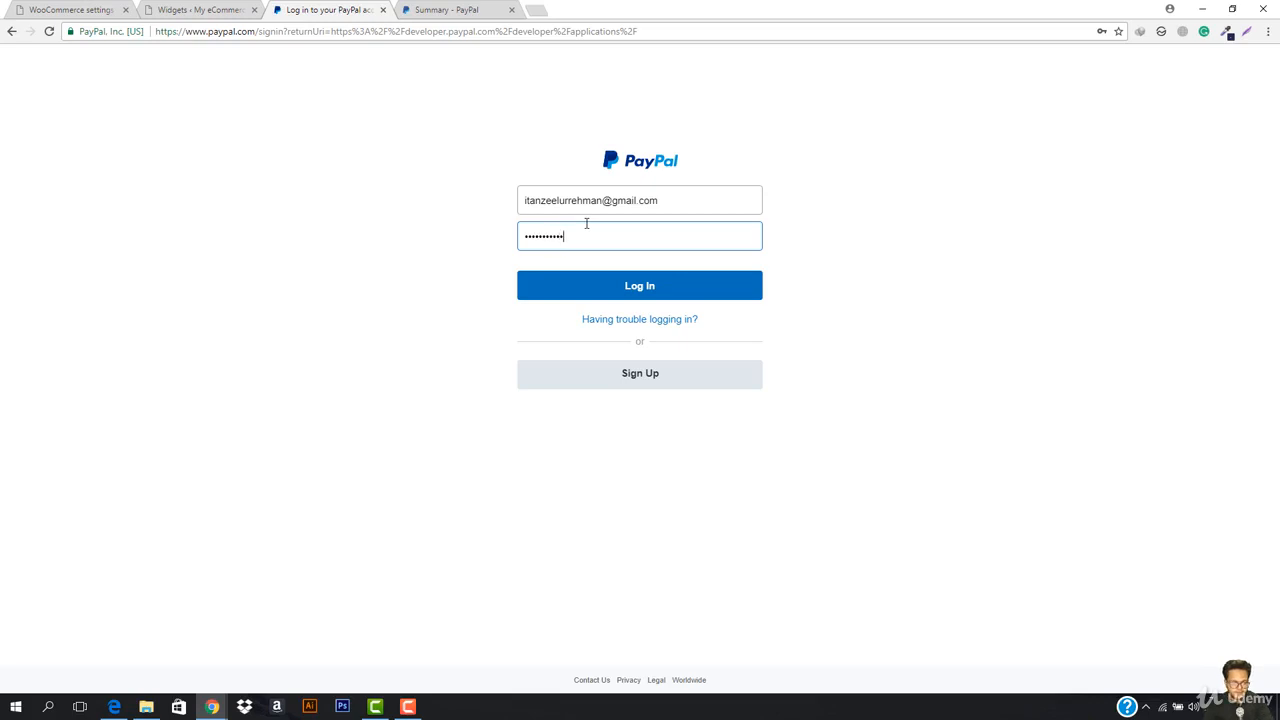
pyautogui.press('Return')
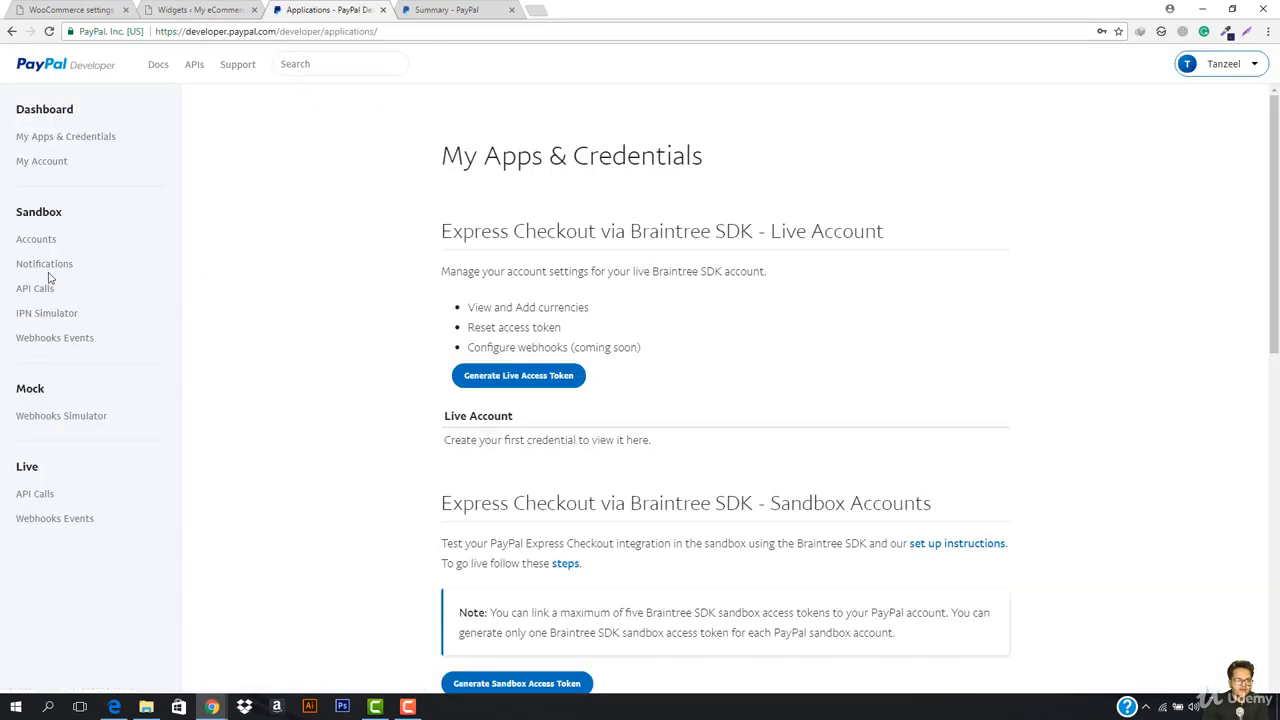
pyautogui.click(38, 242)
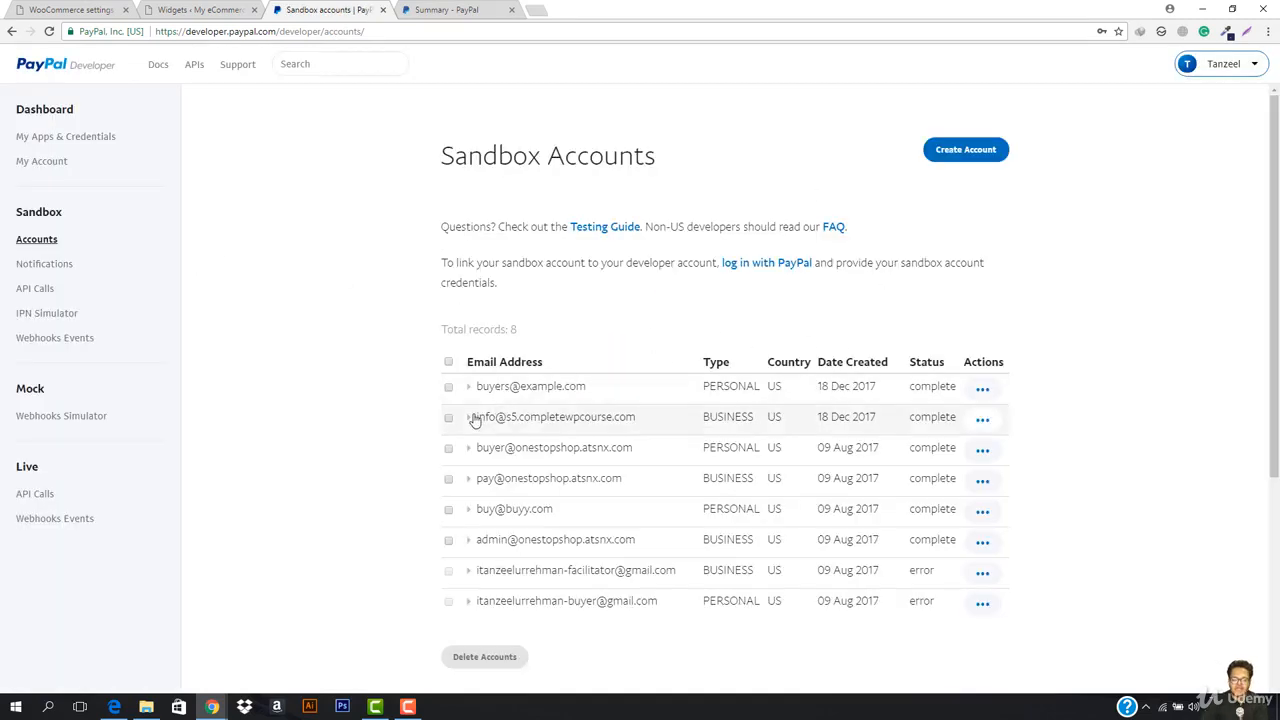
# Step: Open the business sandbox account's Funding details, showing a 5044.75 USD balance
pyautogui.click(470, 417)
pyautogui.click(491, 440)
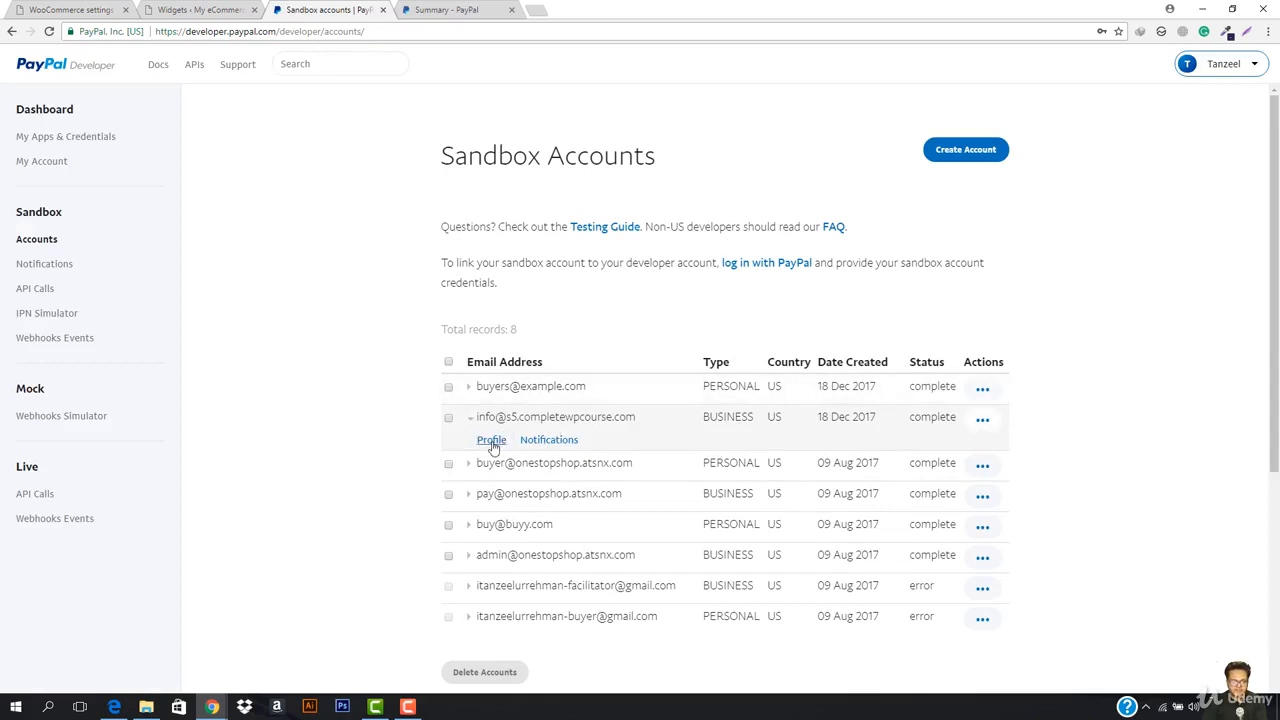
pyautogui.click(492, 443)
pyautogui.click(486, 442)
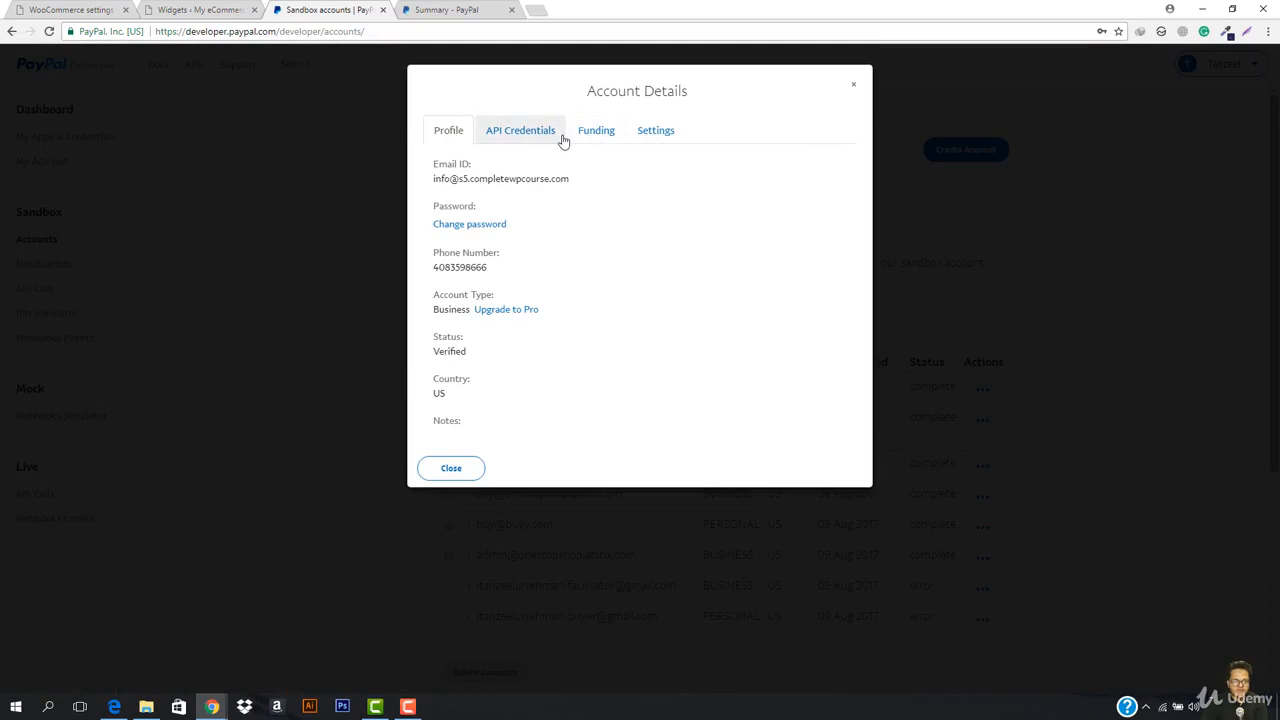
pyautogui.click(647, 140)
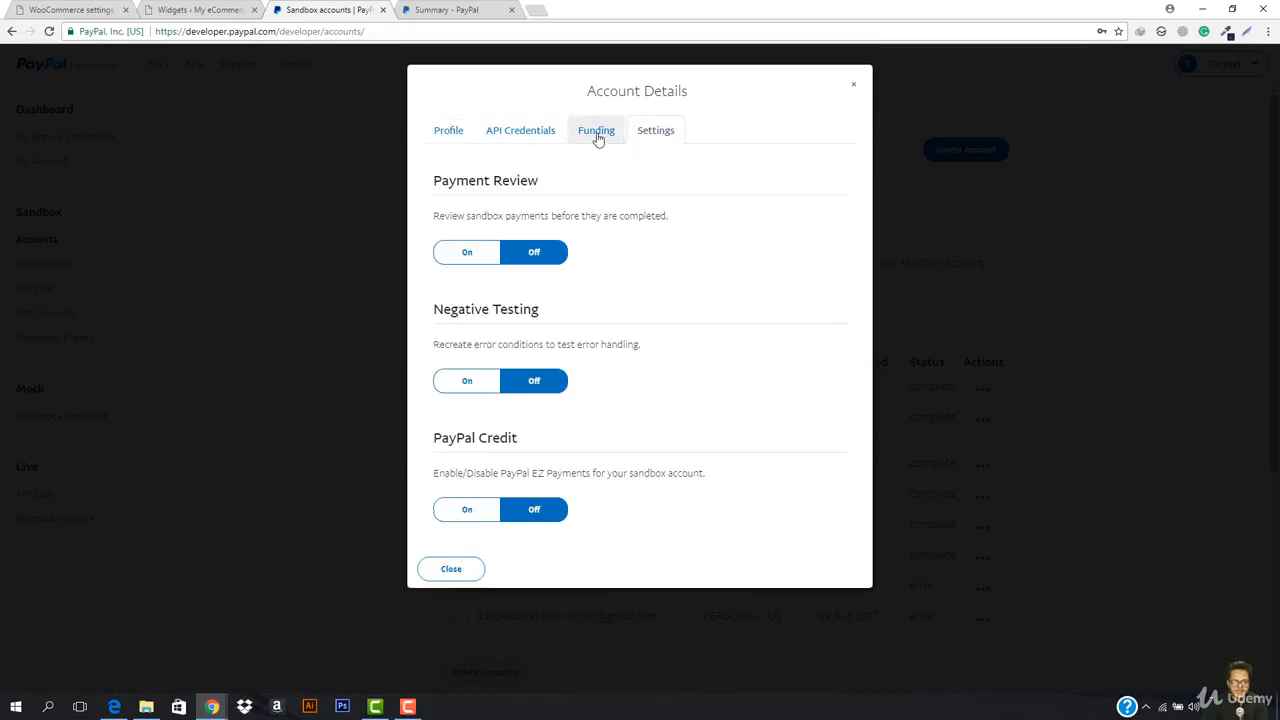
pyautogui.click(597, 136)
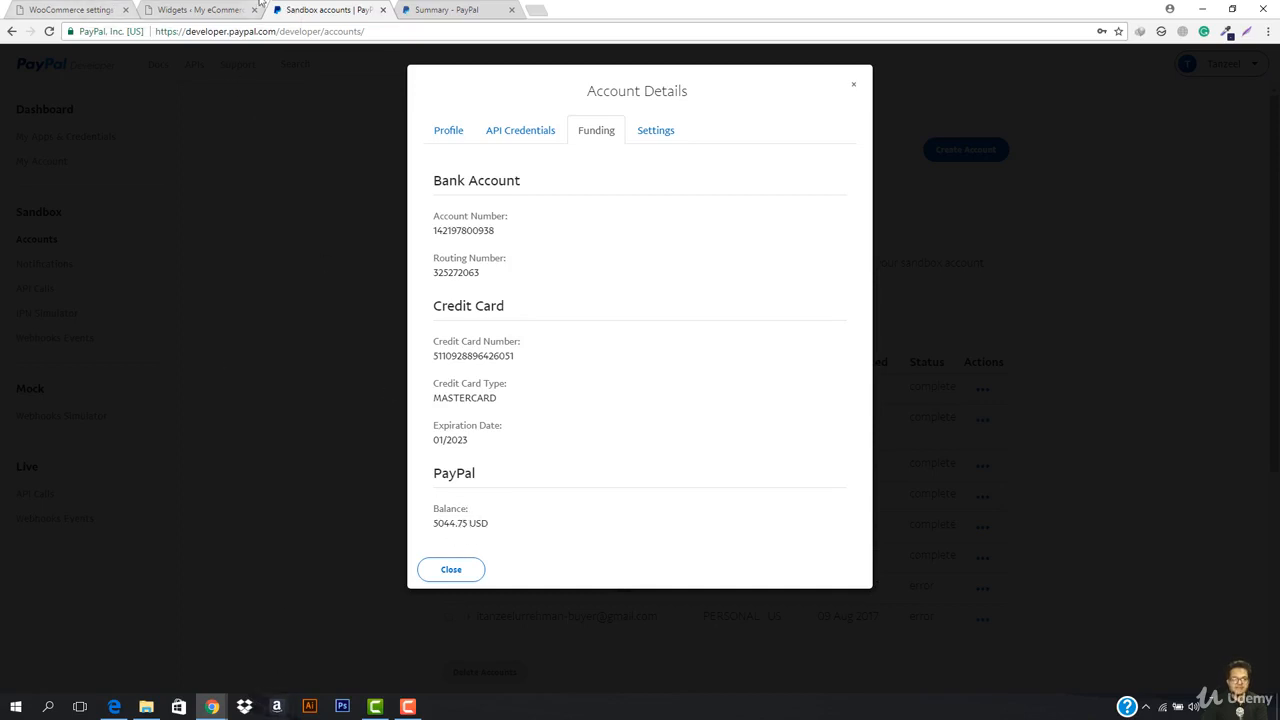
pyautogui.click(200, 9)
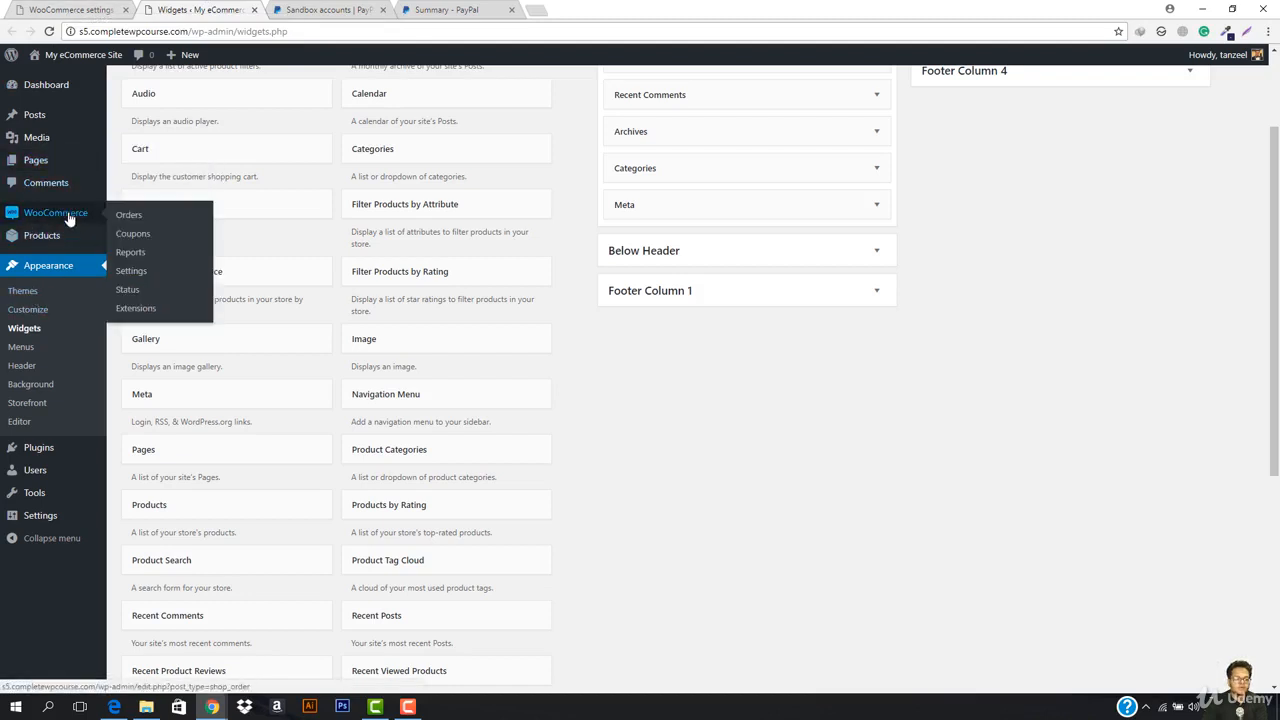
# Step: Open the $46.40 PayPal order 116 from WooCommerce Orders and scroll to its items
pyautogui.click(120, 215)
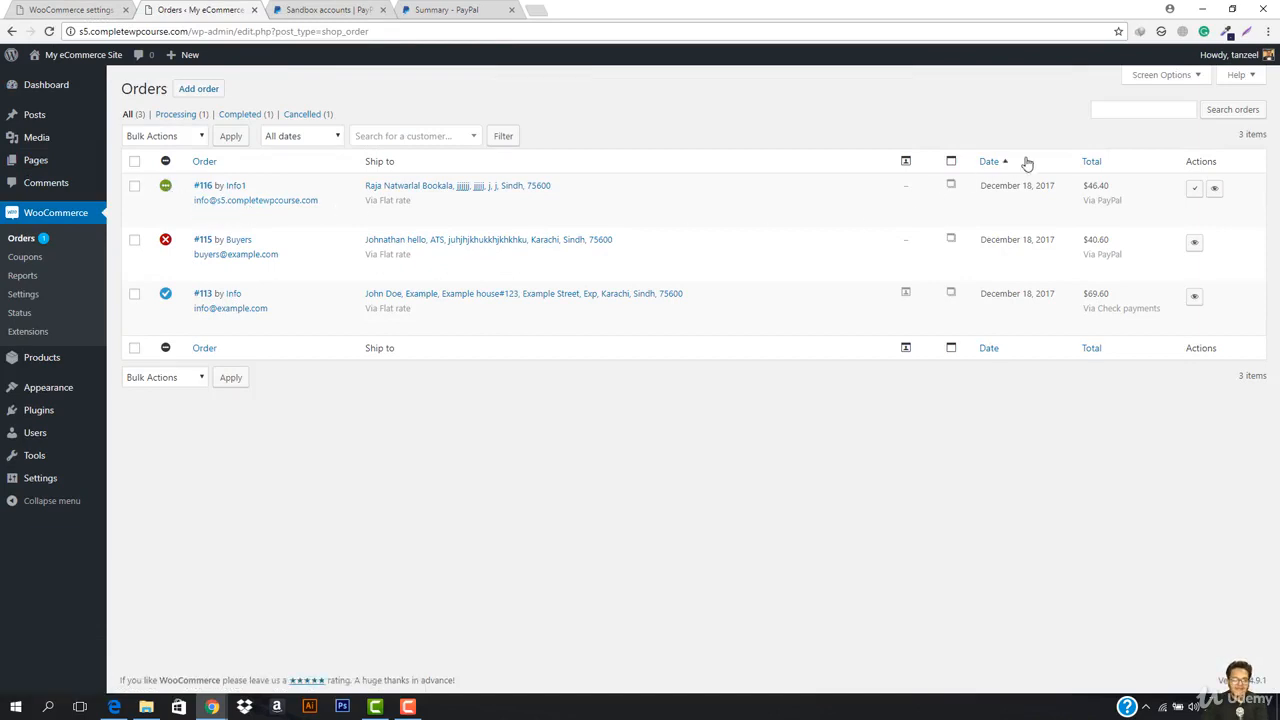
pyautogui.click(1215, 190)
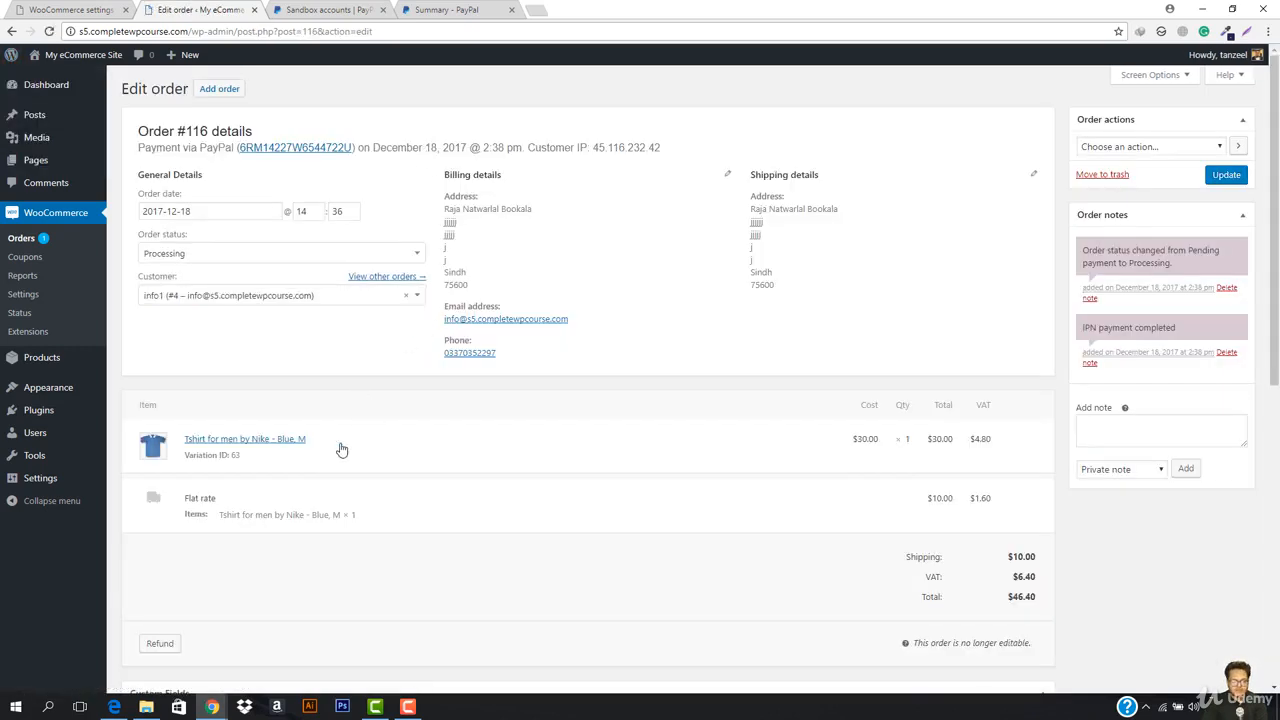
pyautogui.scroll(-3, 389, 413)
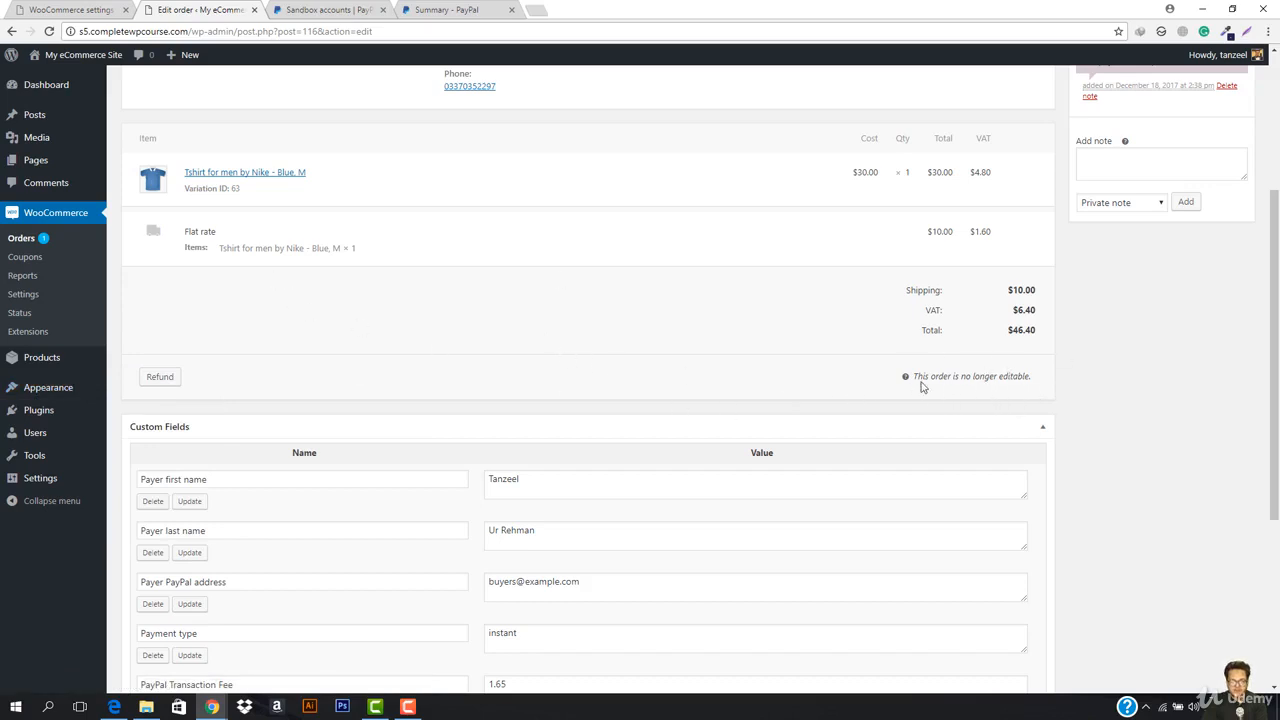
pyautogui.moveTo(913, 380); pyautogui.dragTo(1011, 389)
pyautogui.click(1011, 390)
# Step: Refund $46.00 of order 116 via PayPal with a reason, confirming the prompt
pyautogui.click(162, 377)
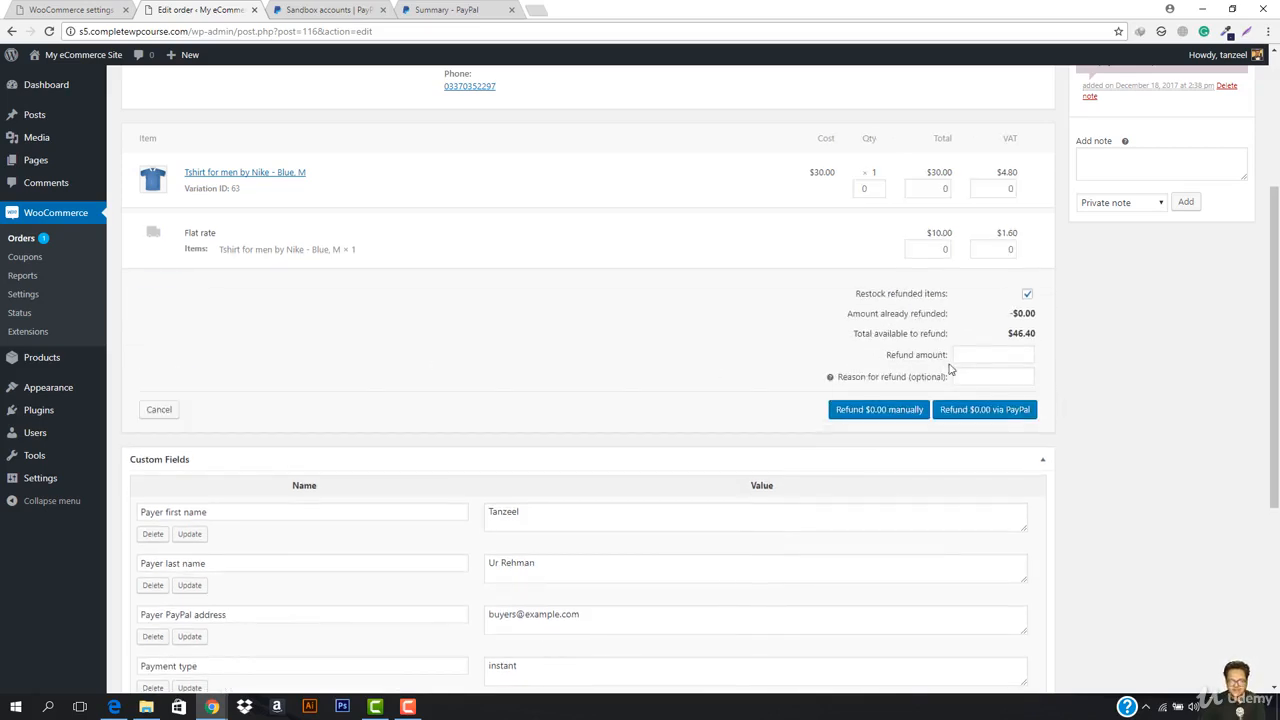
pyautogui.click(967, 358)
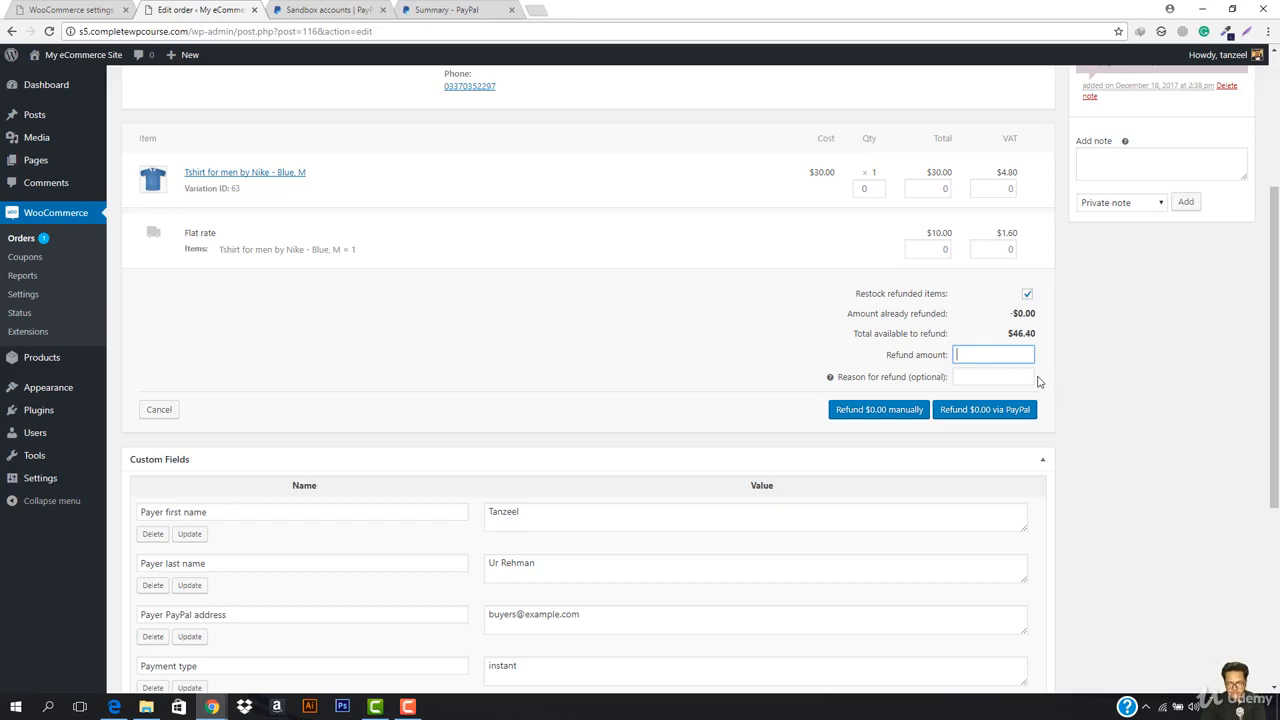
pyautogui.write('46')
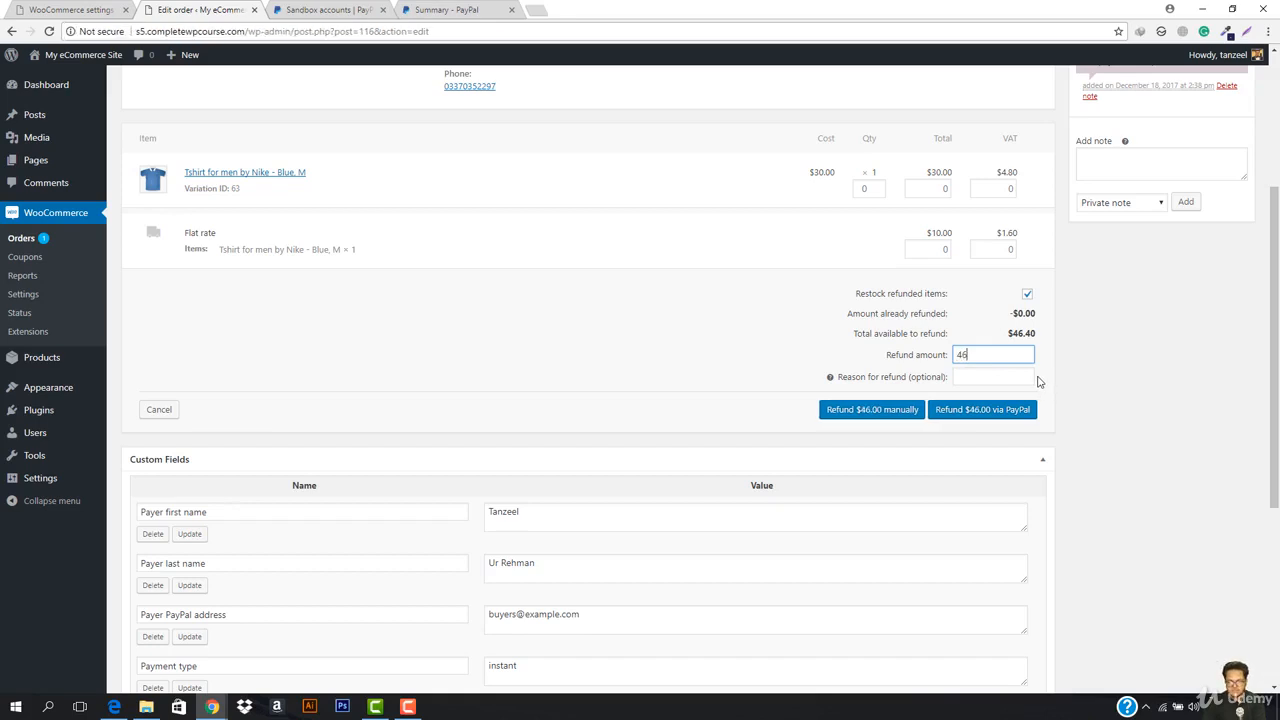
pyautogui.click(981, 376)
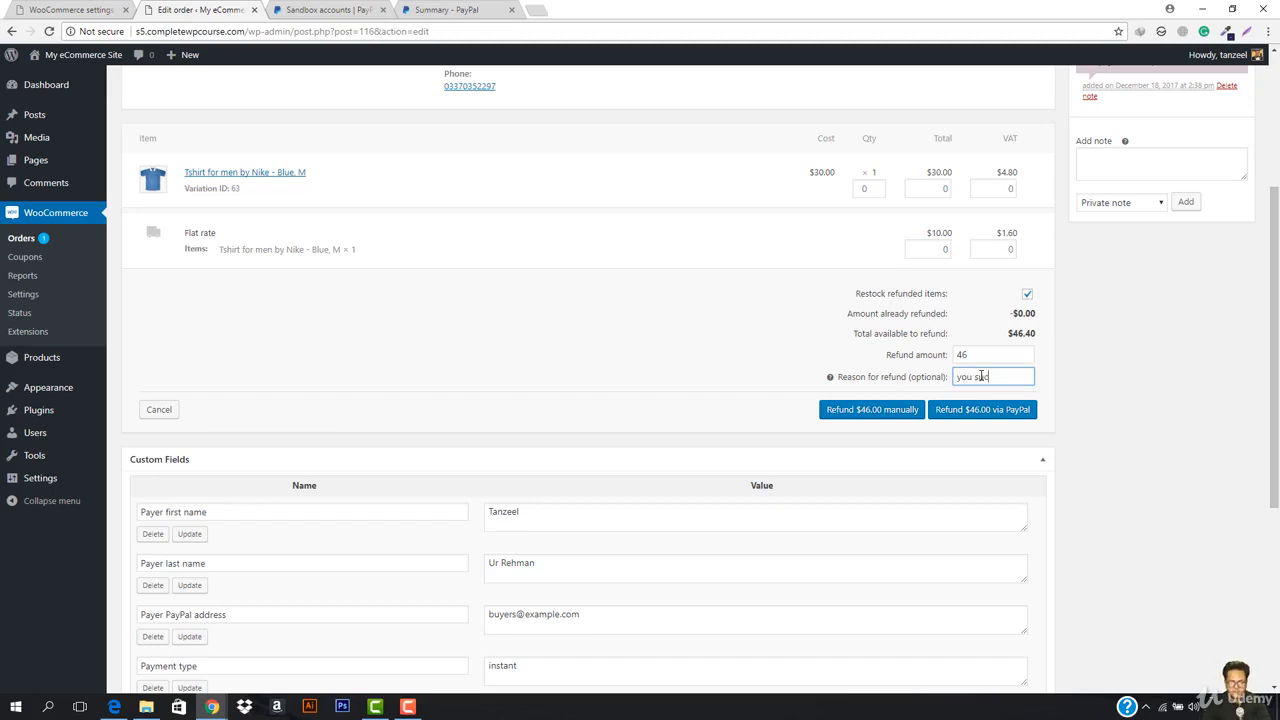
pyautogui.click(979, 414)
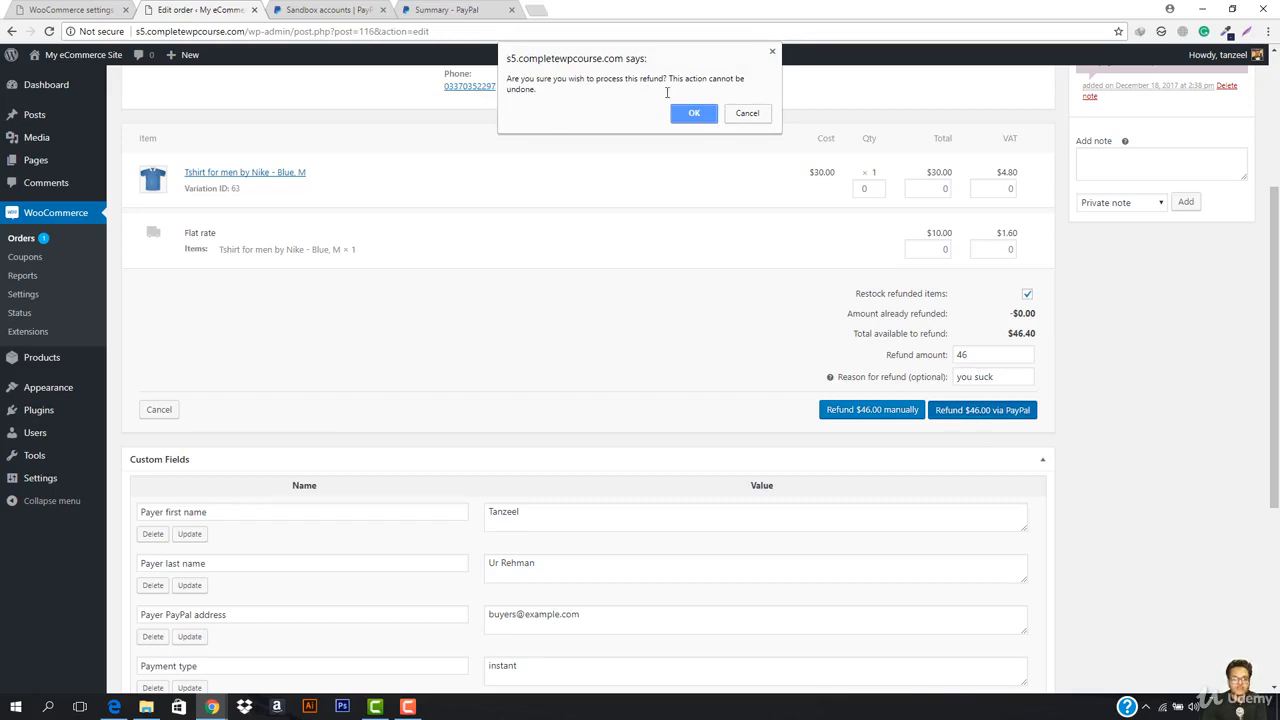
pyautogui.click(693, 114)
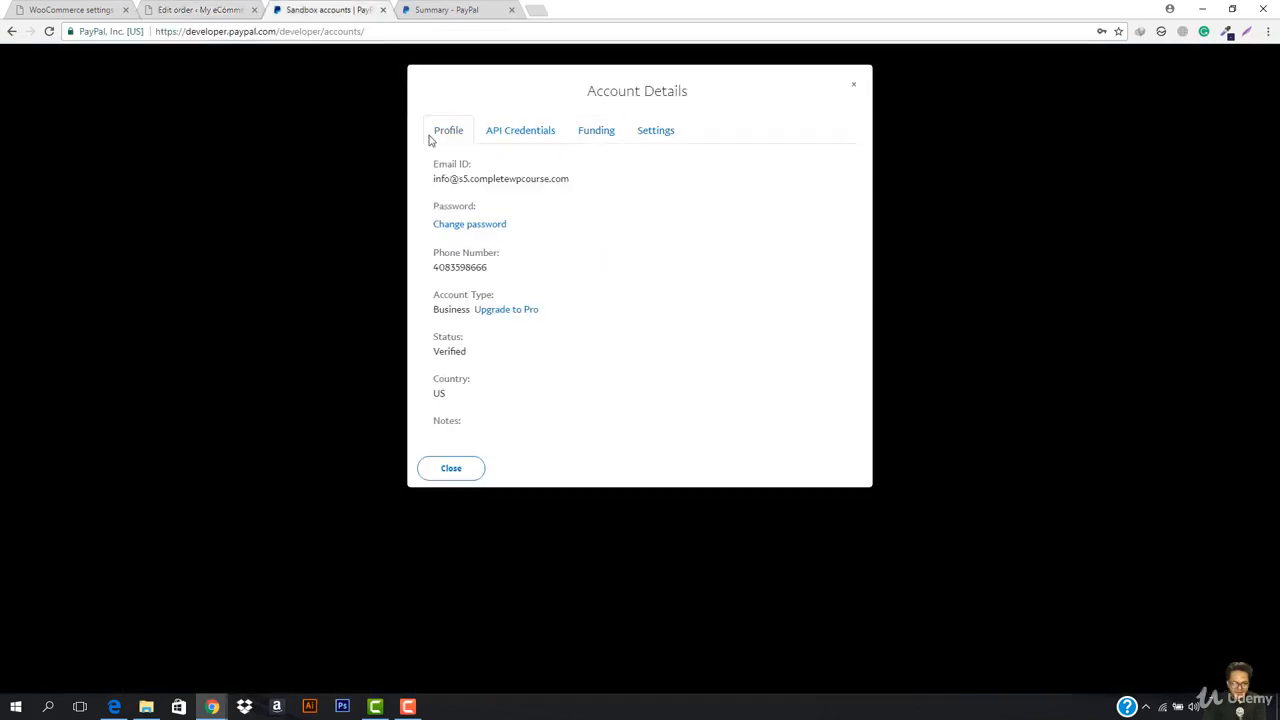
# Step: Reload Sandbox Accounts and check the business account's funding, now 5000.09 USD
pyautogui.click(340, 9)
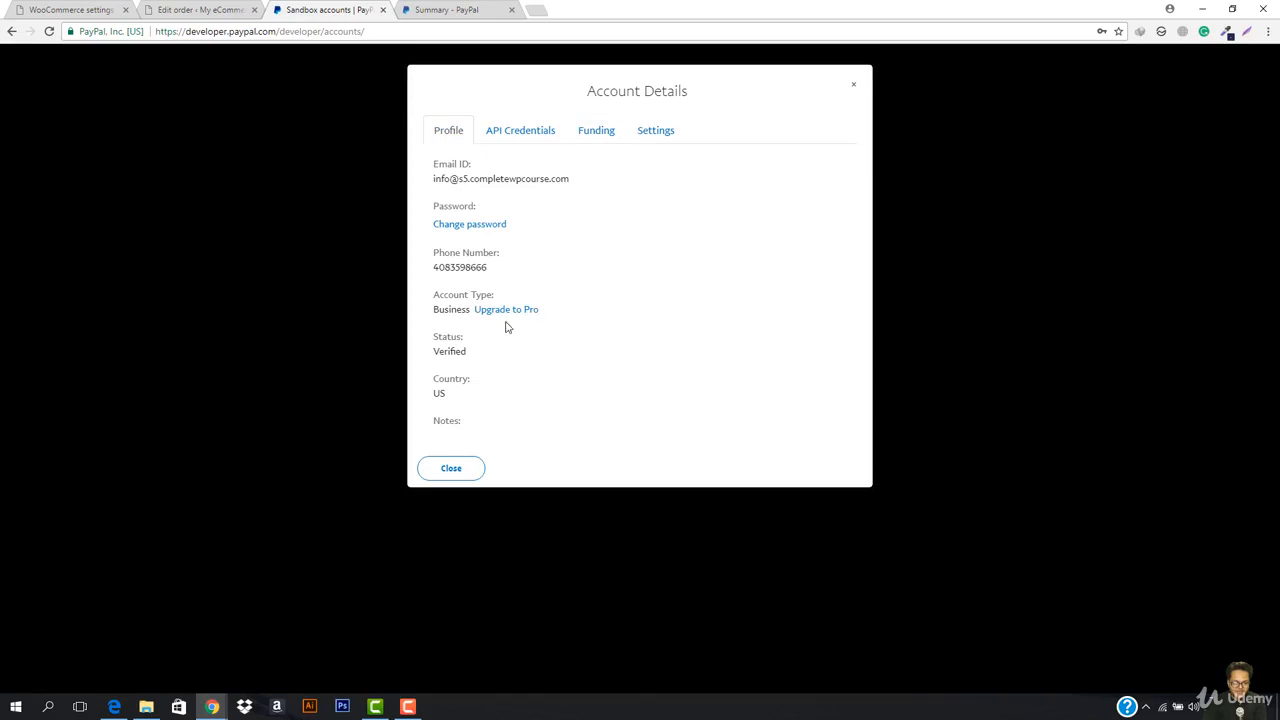
pyautogui.click(450, 469)
pyautogui.click(430, 26)
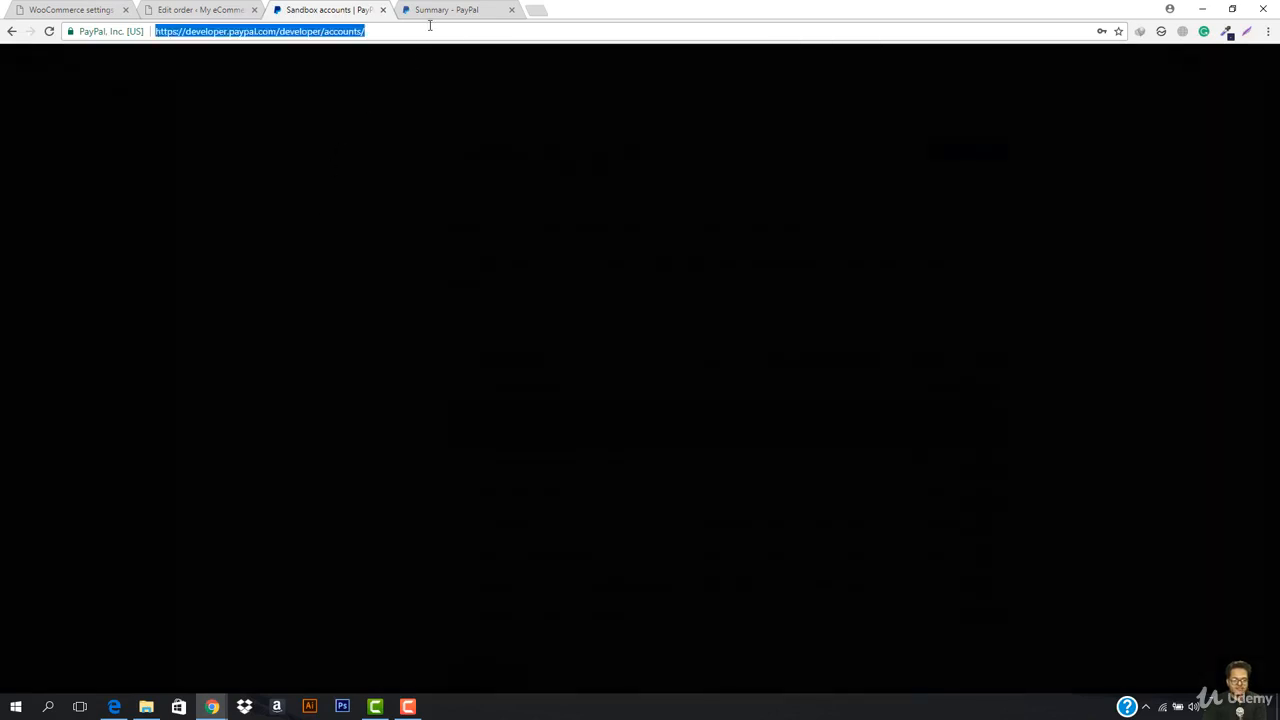
pyautogui.press('Return')
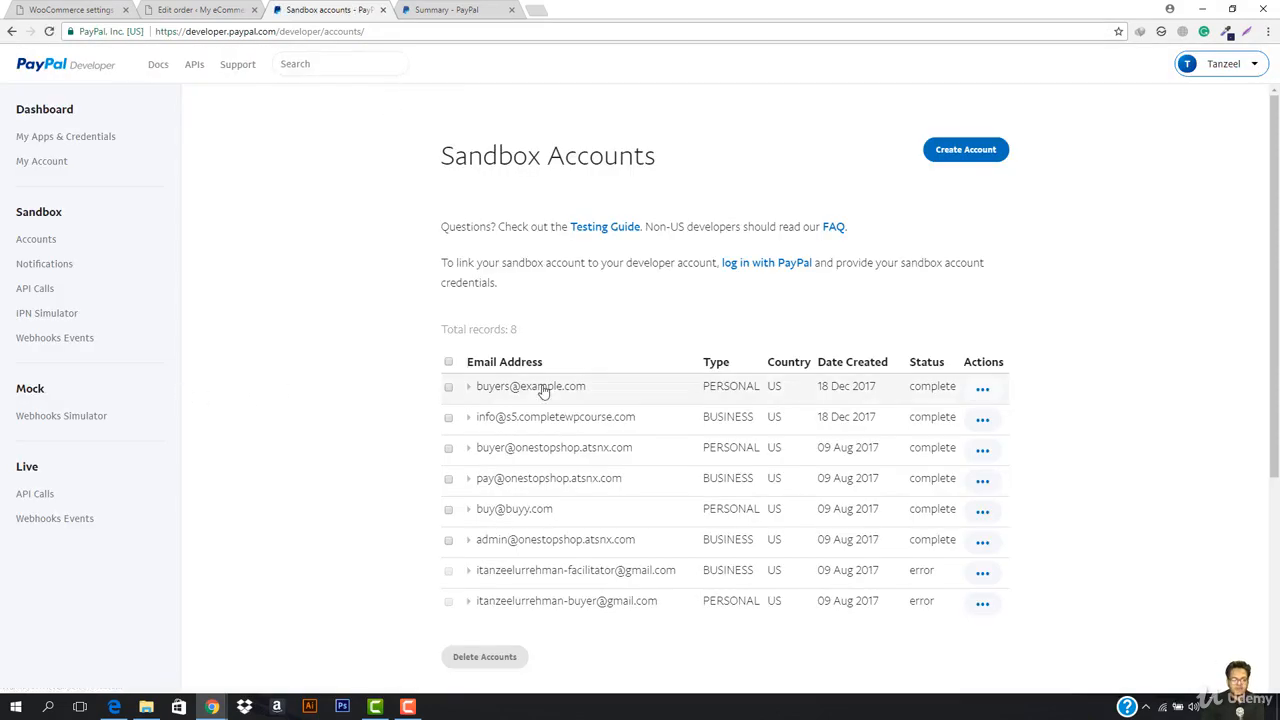
pyautogui.click(469, 421)
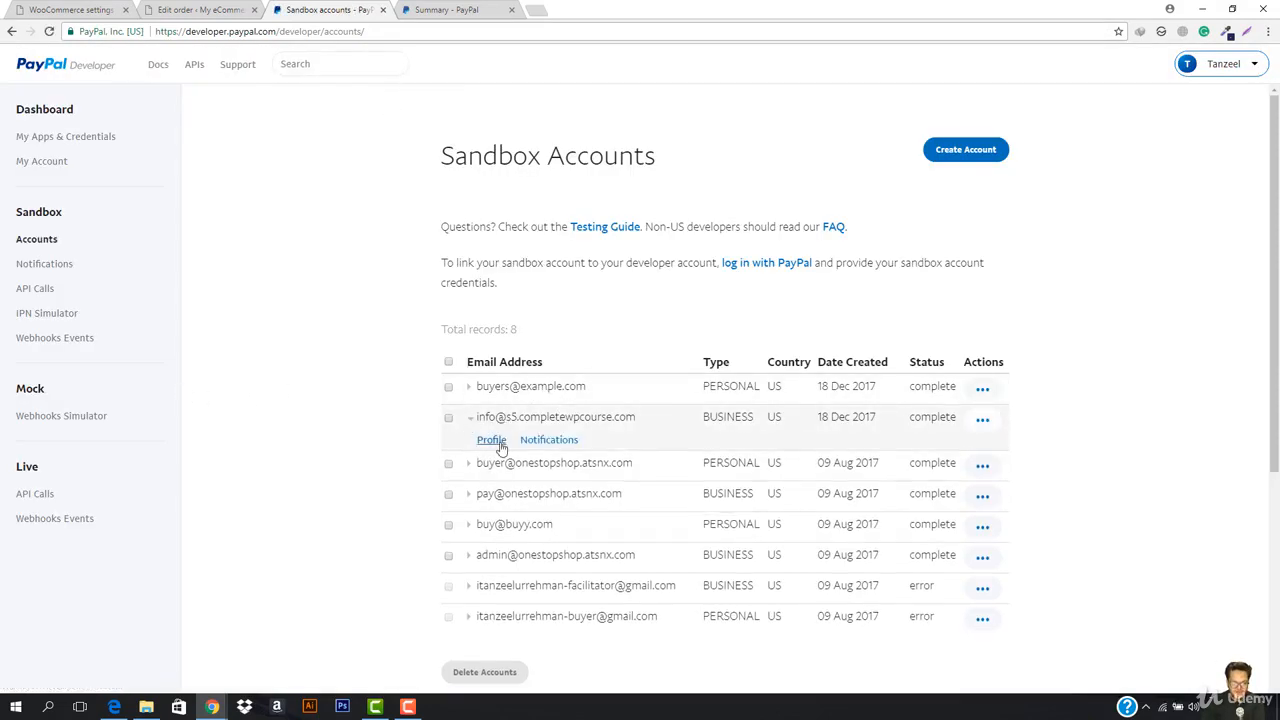
pyautogui.click(501, 445)
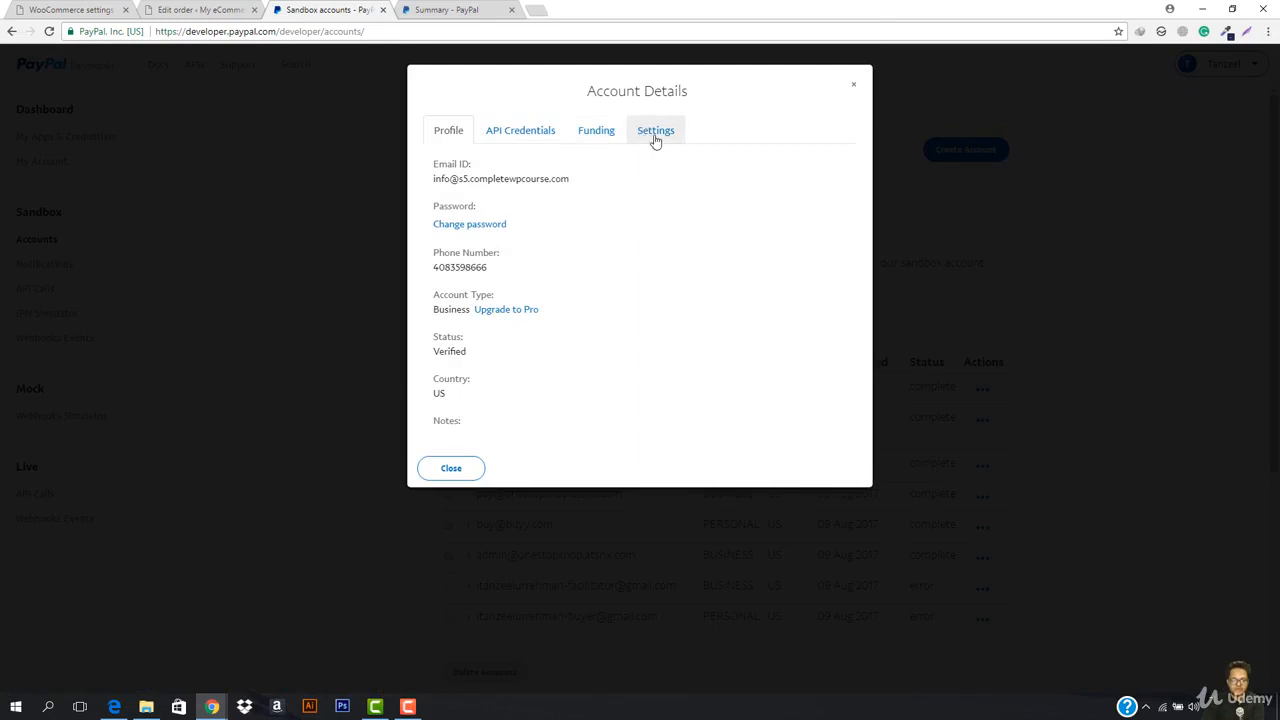
pyautogui.click(588, 131)
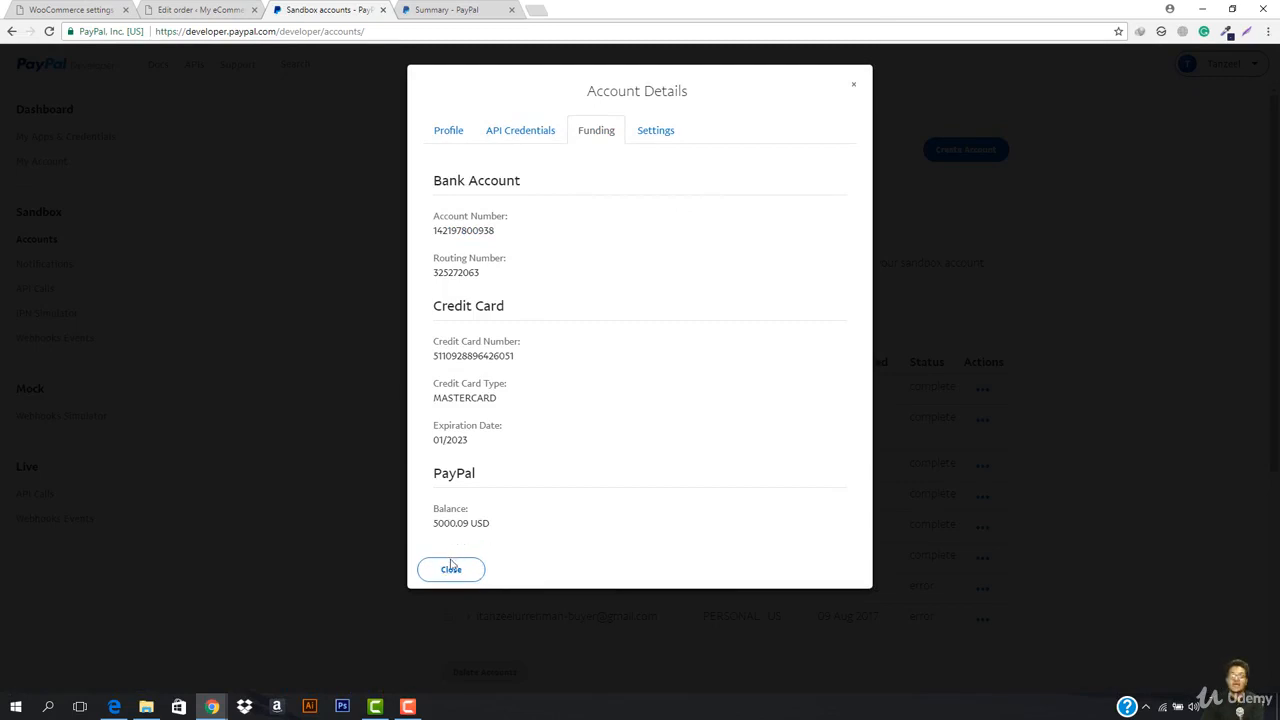
pyautogui.click(70, 9)
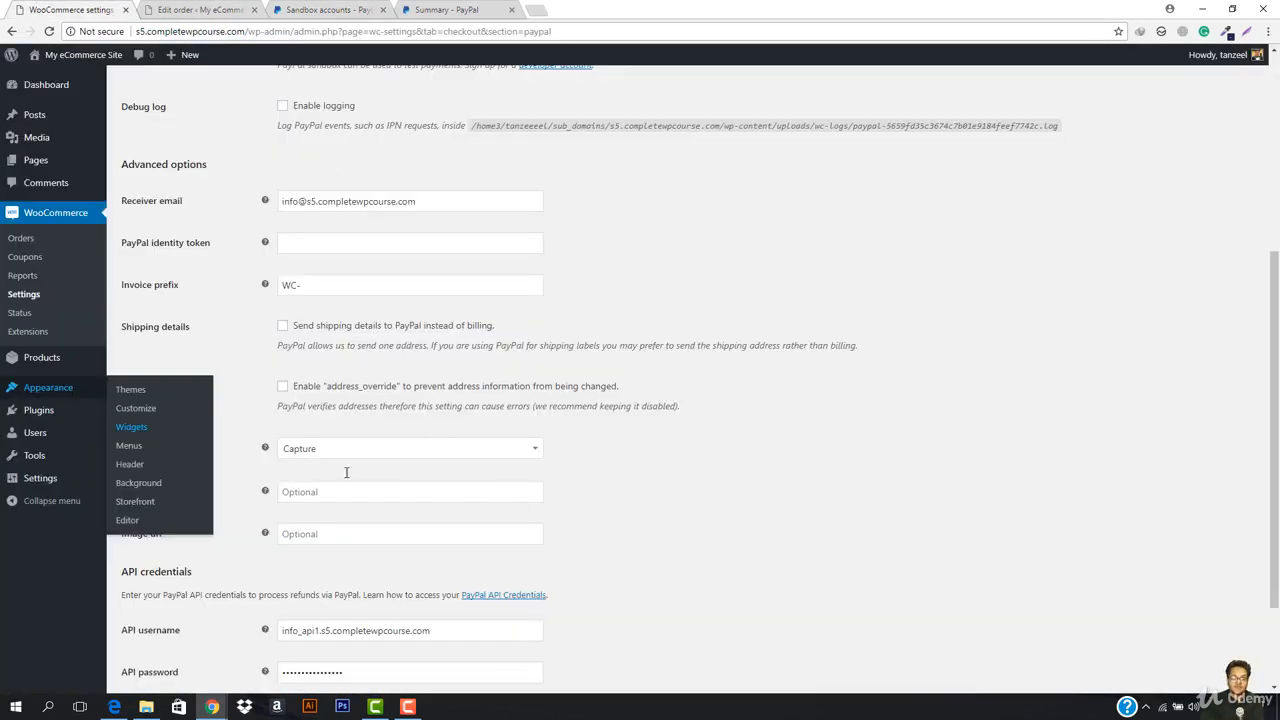
pyautogui.scroll(-1, 445, 431)
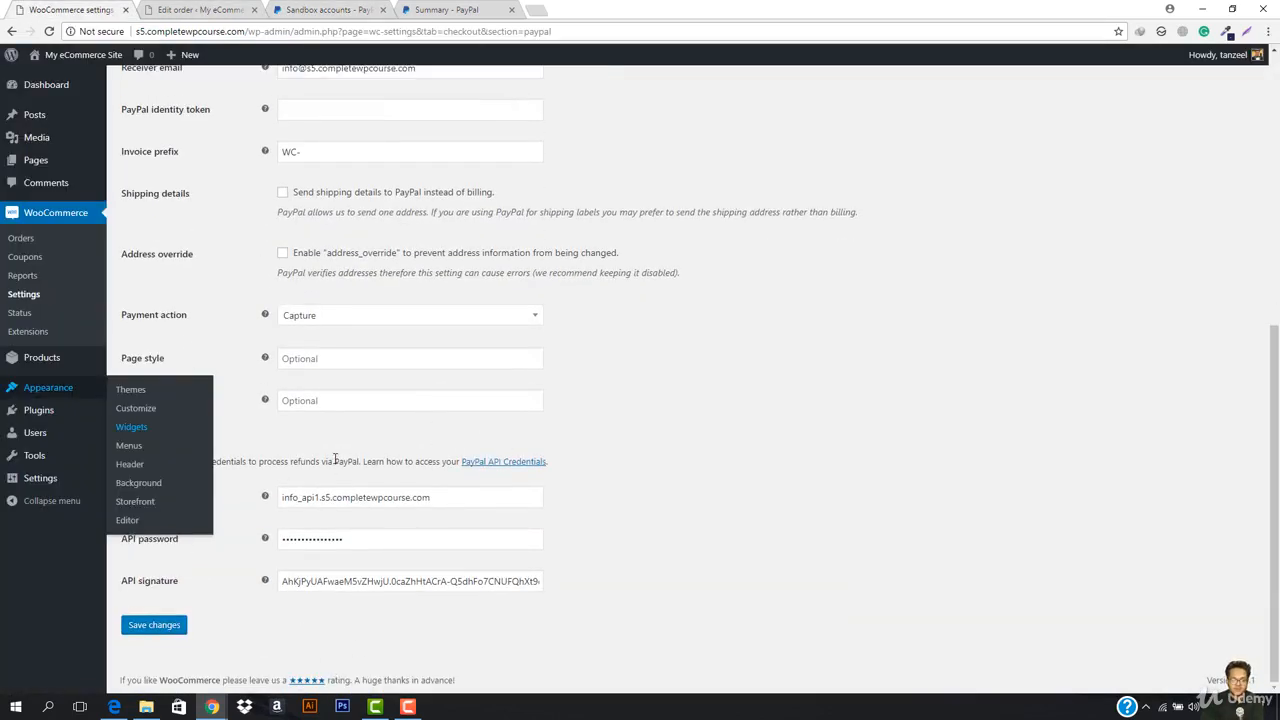
pyautogui.scroll(5, 395, 311)
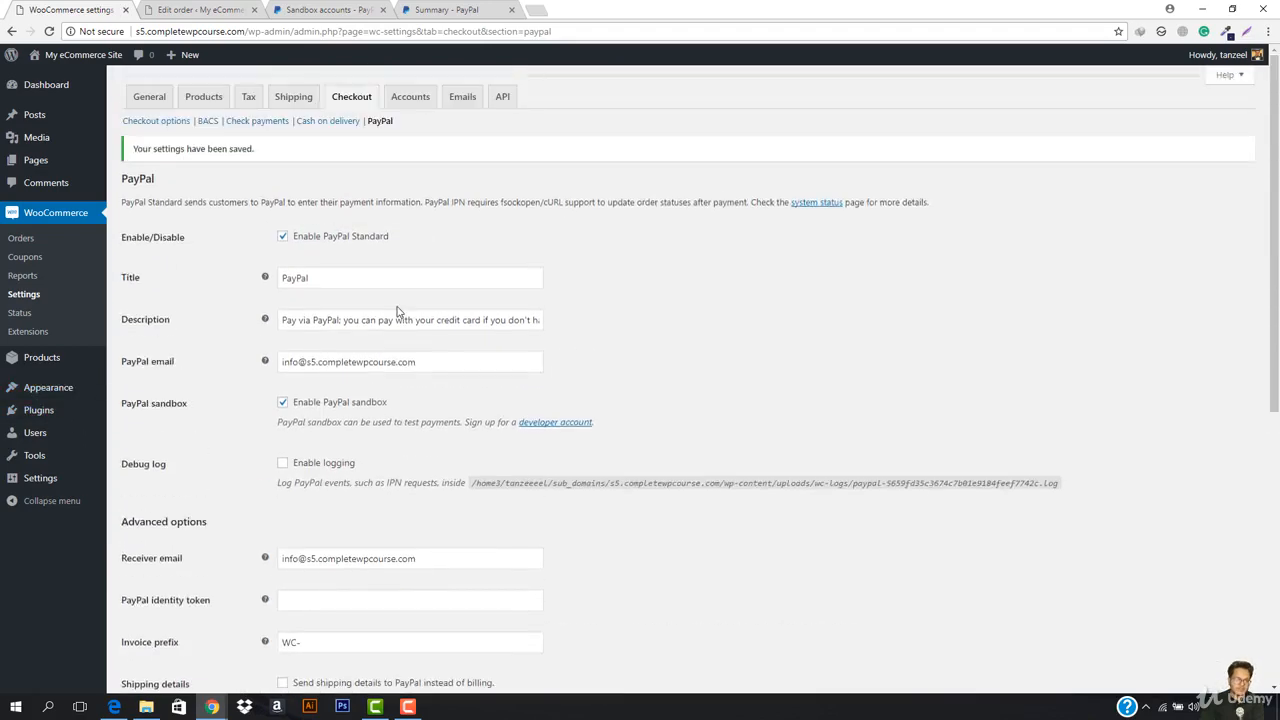
pyautogui.scroll(-3, 397, 312)
pyautogui.scroll(-2, 397, 312)
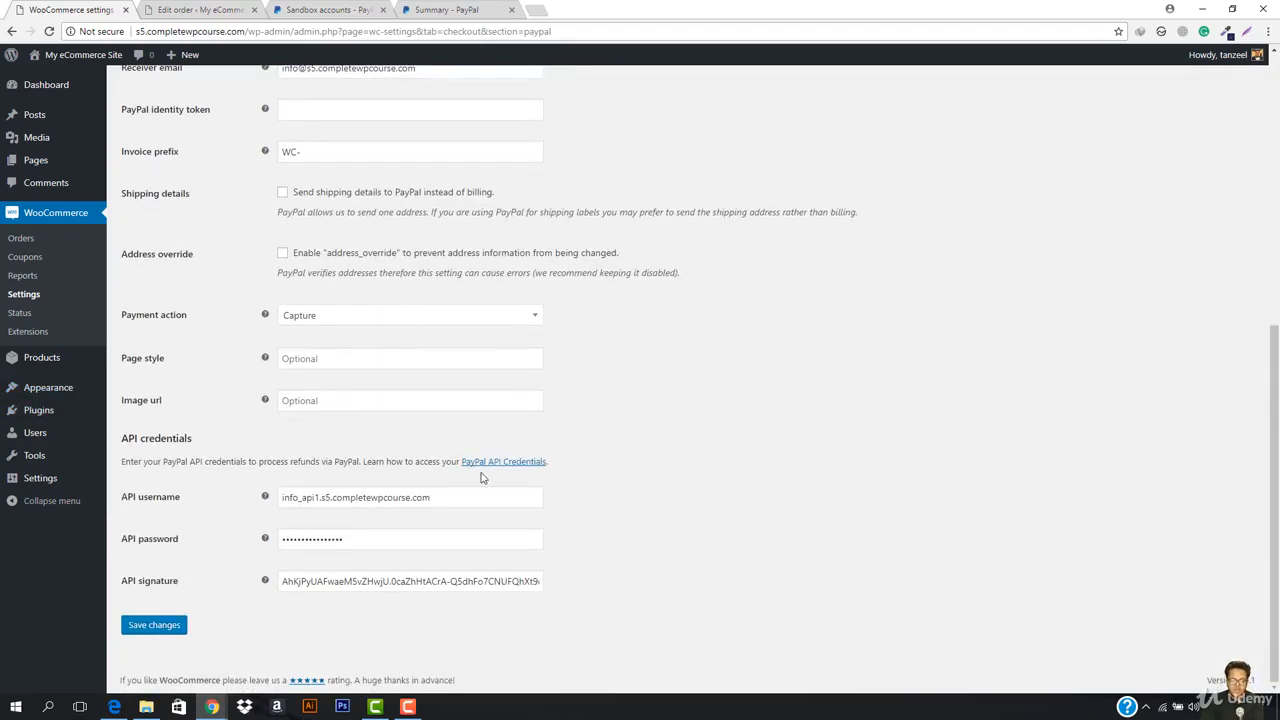
pyautogui.scroll(5, 334, 251)
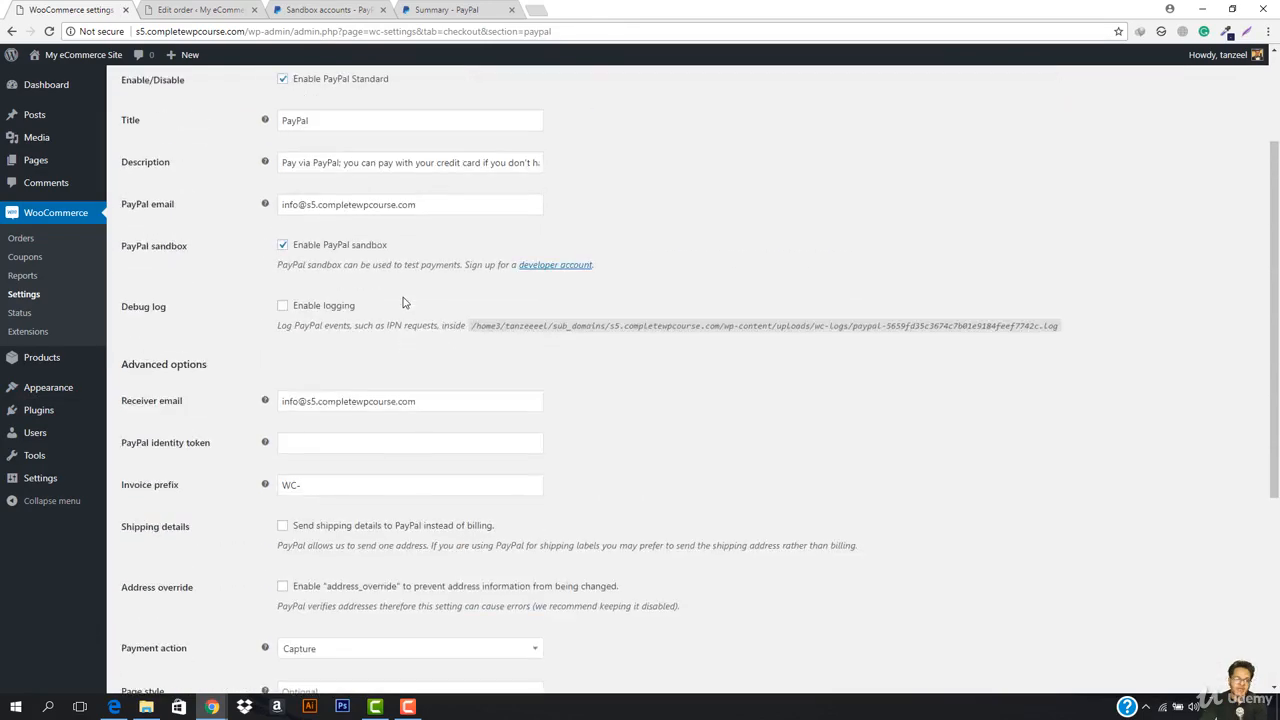
pyautogui.scroll(-5, 375, 318)
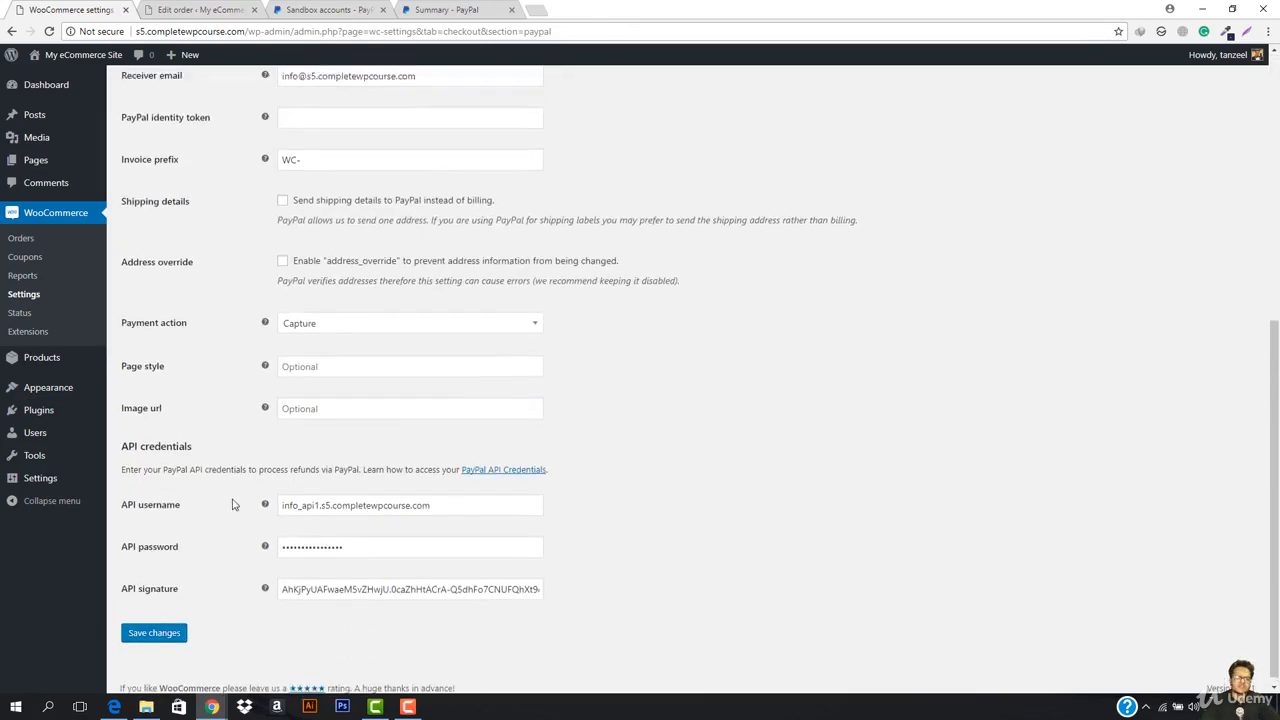
pyautogui.scroll(3, 314, 503)
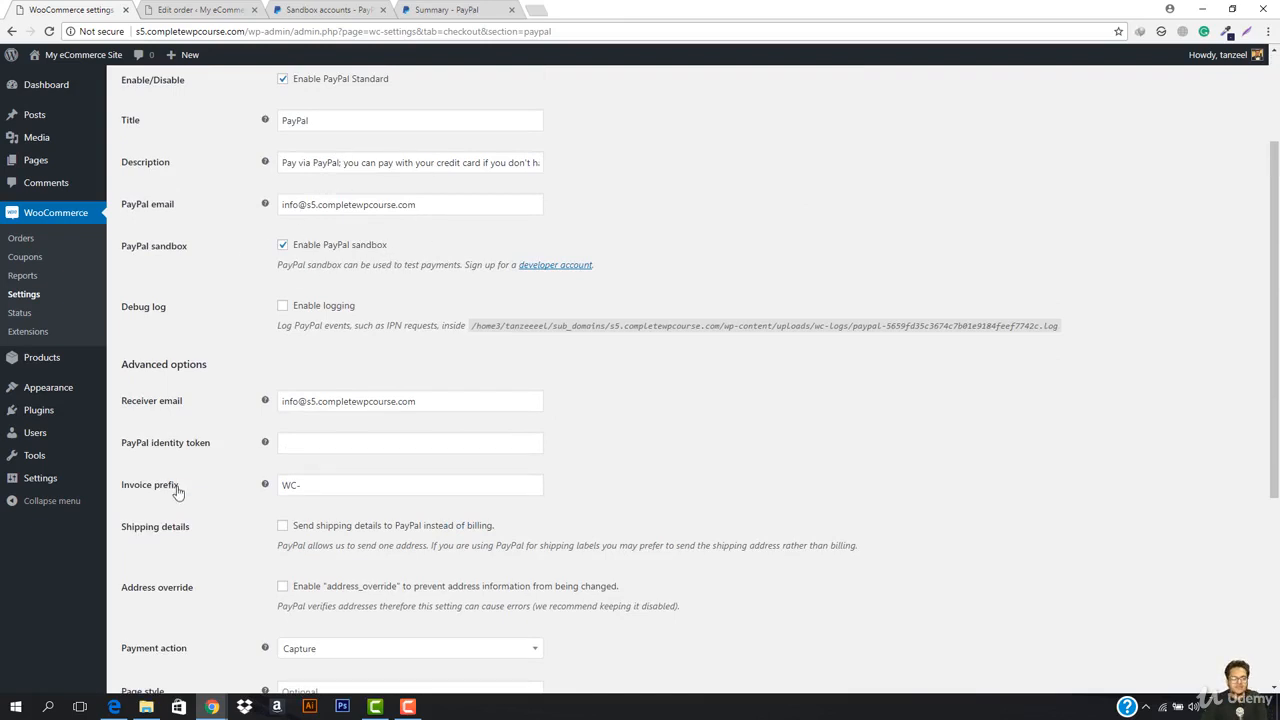
pyautogui.scroll(2, 230, 148)
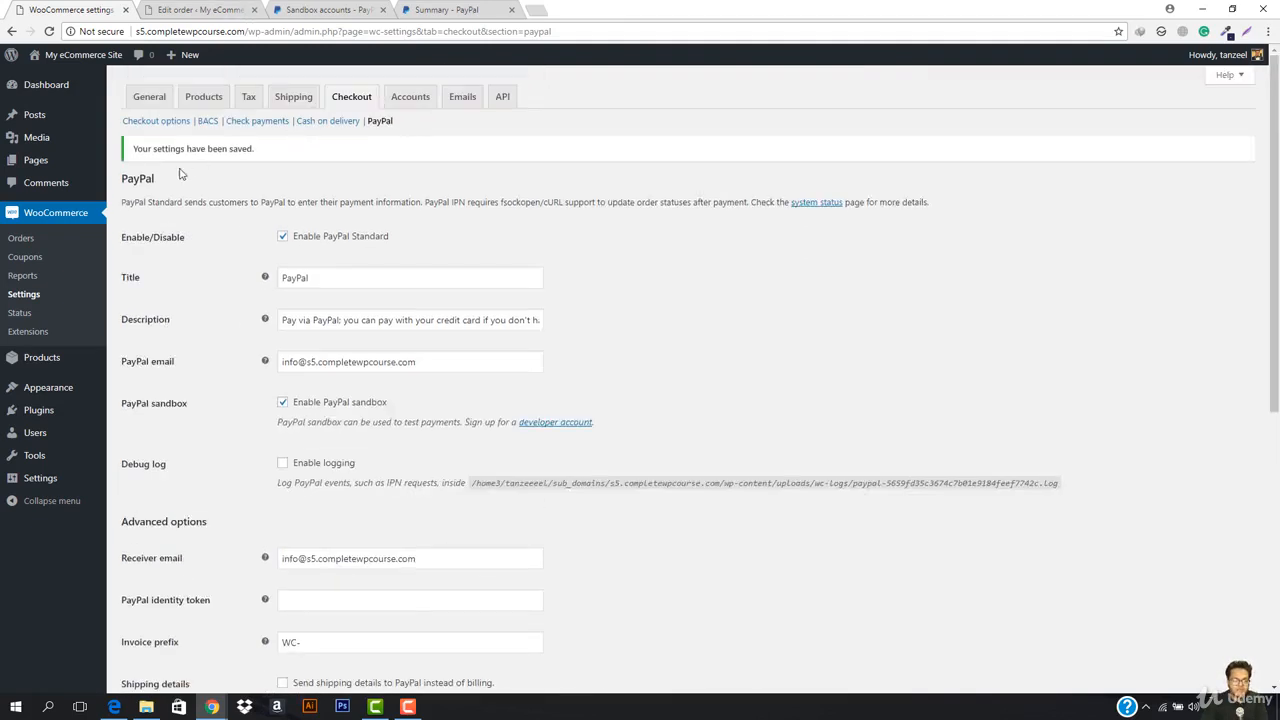
pyautogui.scroll(-5, 181, 174)
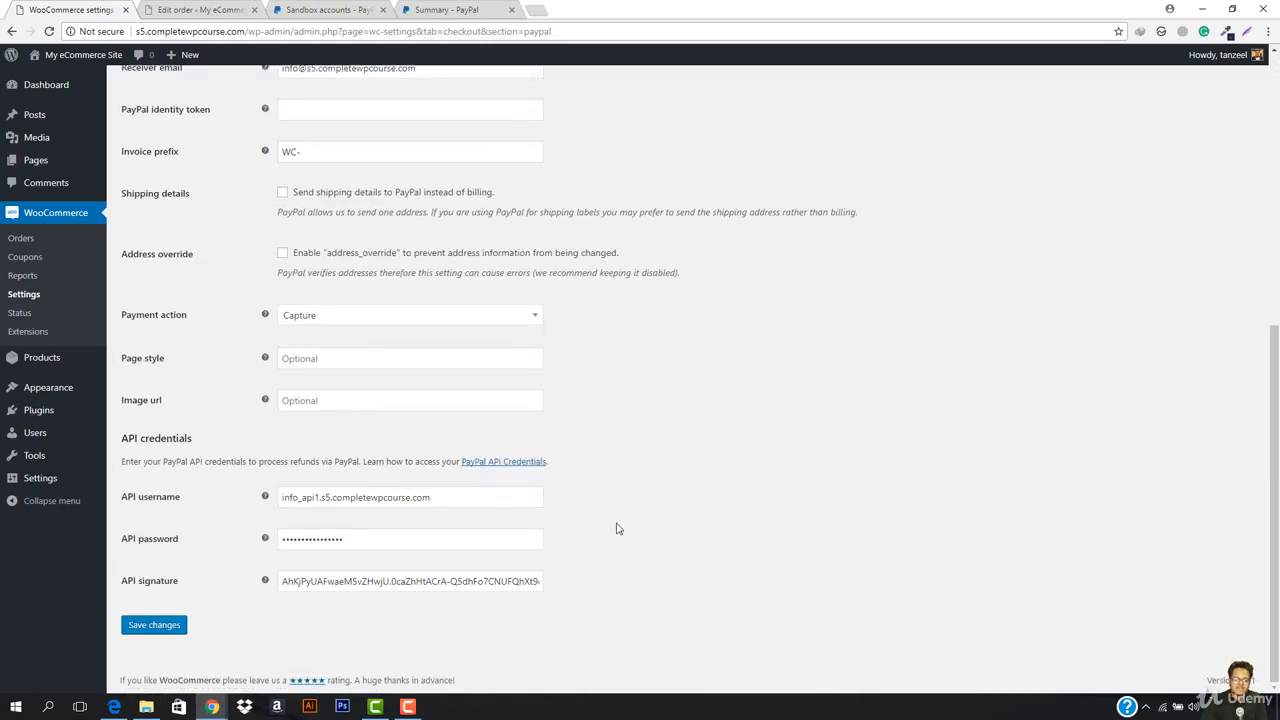